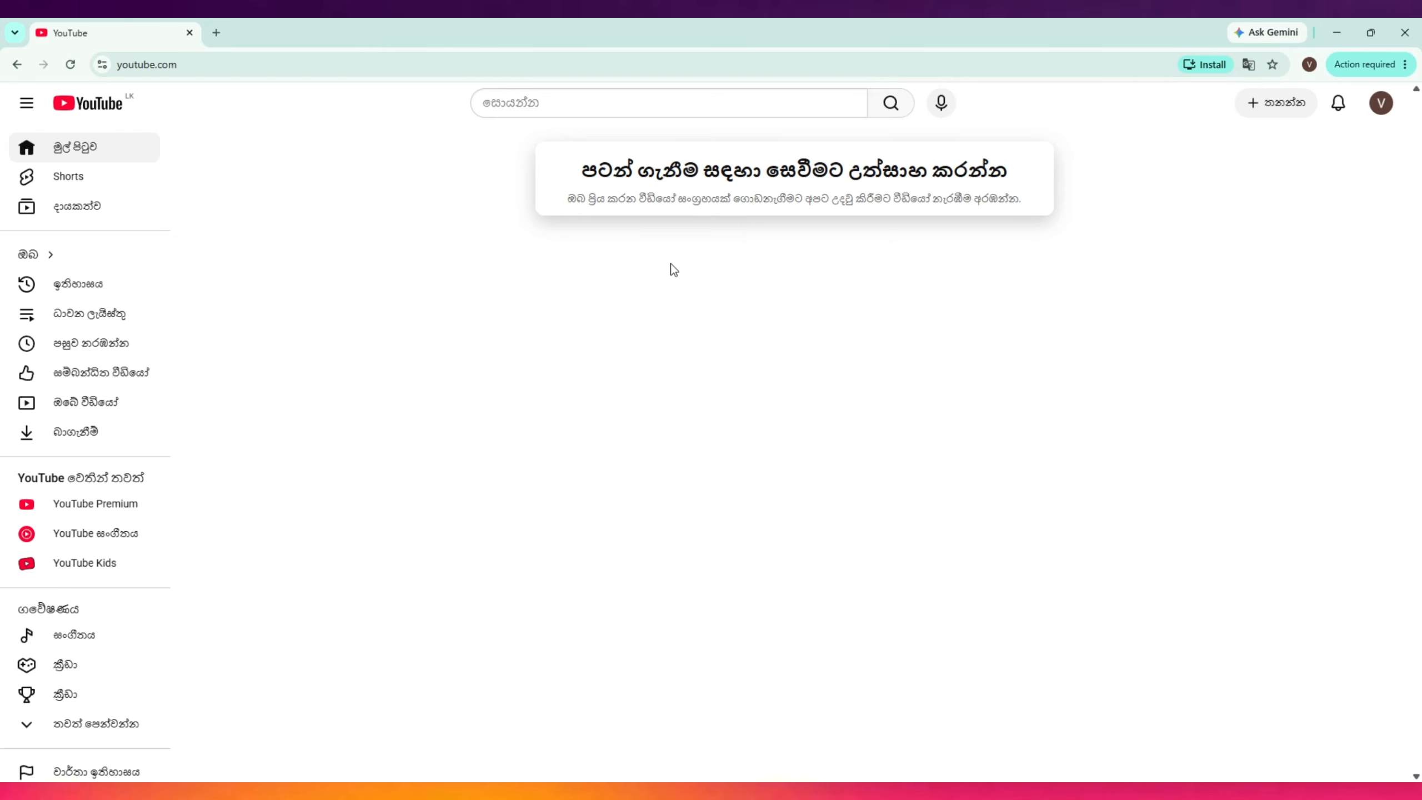
Open the channel creation form from the account and edit the channel name to read VLOG78 without a space
{"action": "mouse_move", "coordinate": [360, 175]}
{"action": "left_mouse_down"}
{"action": "mouse_move", "coordinate": [566, 167]}
{"action": "mouse_move", "coordinate": [865, 191]}
{"action": "mouse_move", "coordinate": [532, 171]}
{"action": "left_mouse_up"}
{"action": "left_click", "coordinate": [1380, 103]}
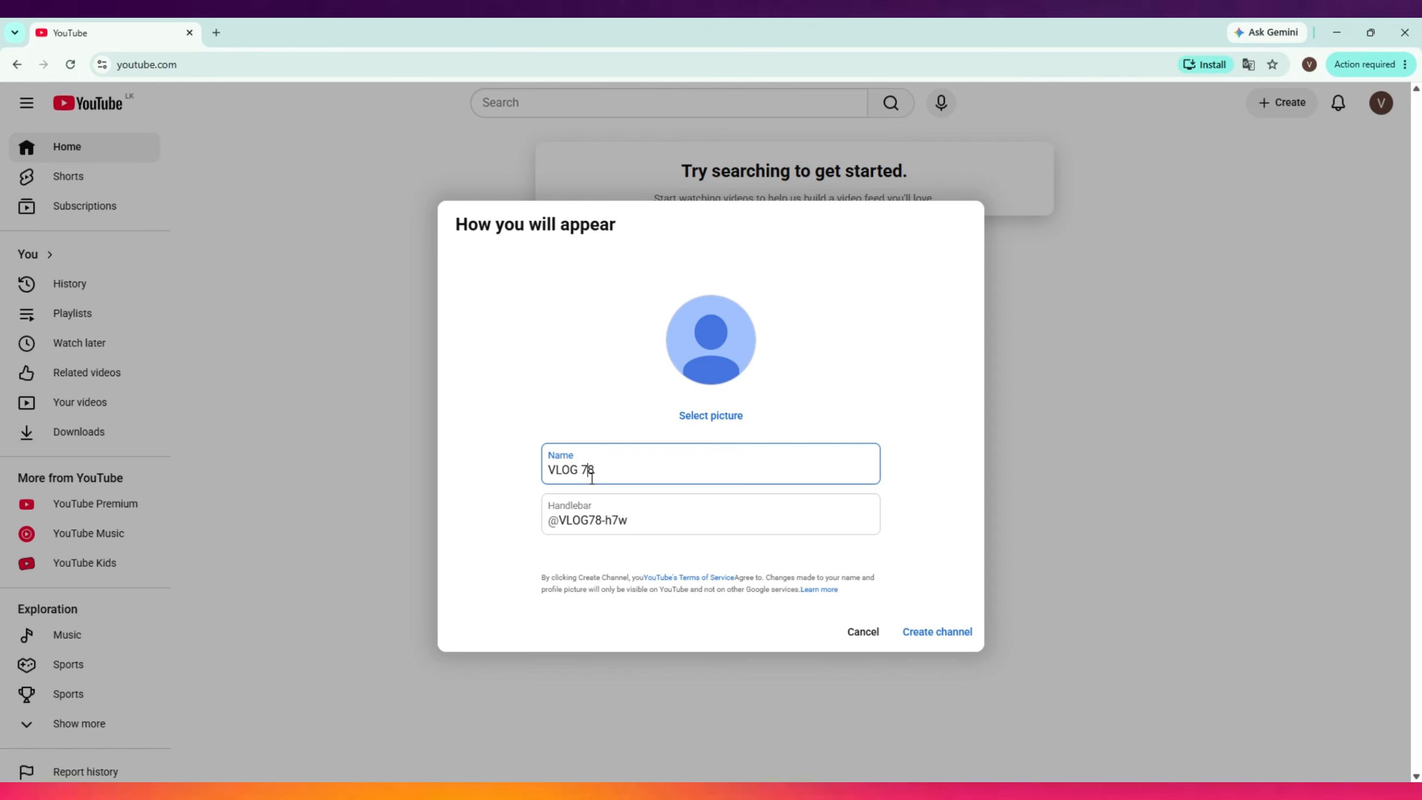
{"action": "key", "text": "Left"}
{"action": "key", "text": "Left"}
{"action": "left_click", "coordinate": [593, 475]}
{"action": "key", "text": "BackSpace"}
{"action": "left_click", "coordinate": [650, 527]}
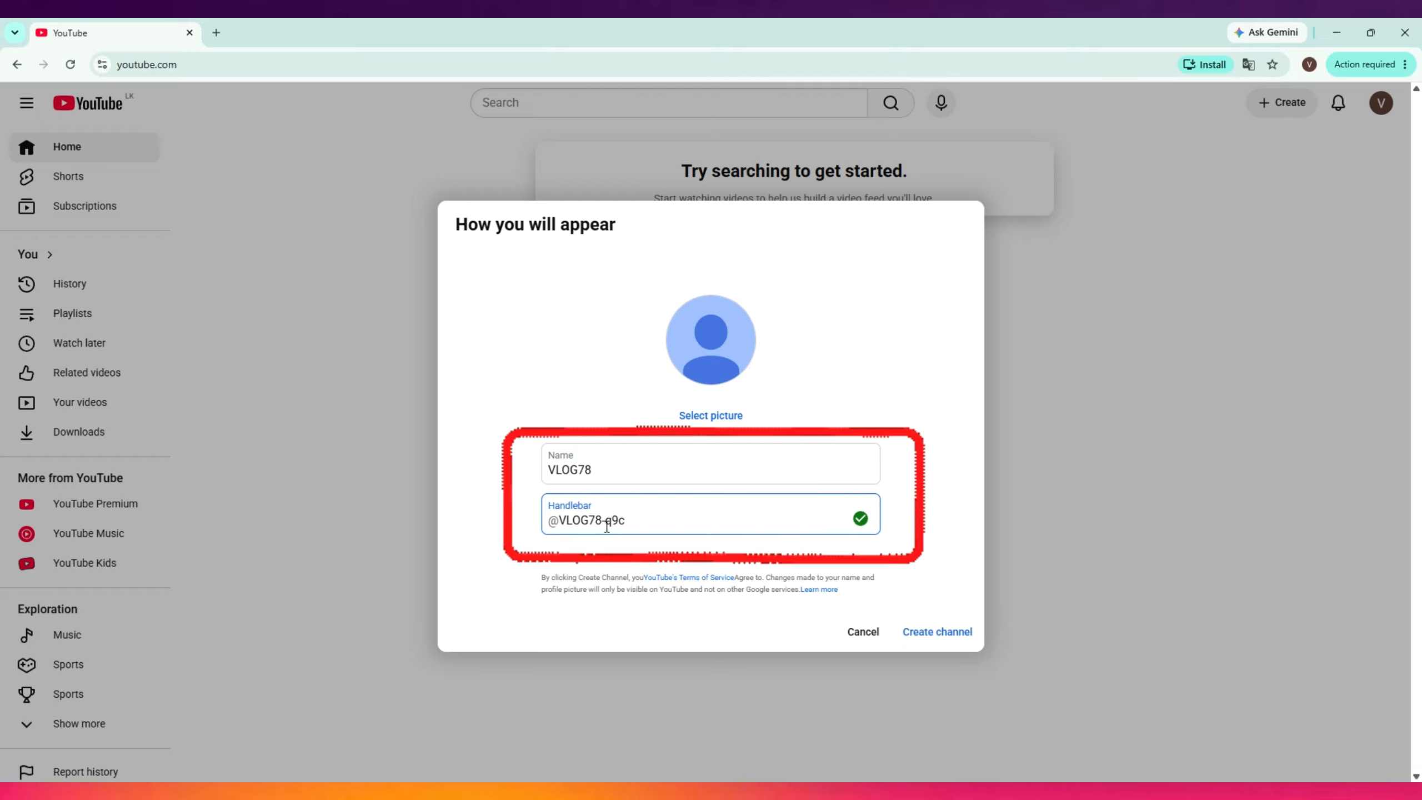
{"action": "double_click", "coordinate": [568, 525]}
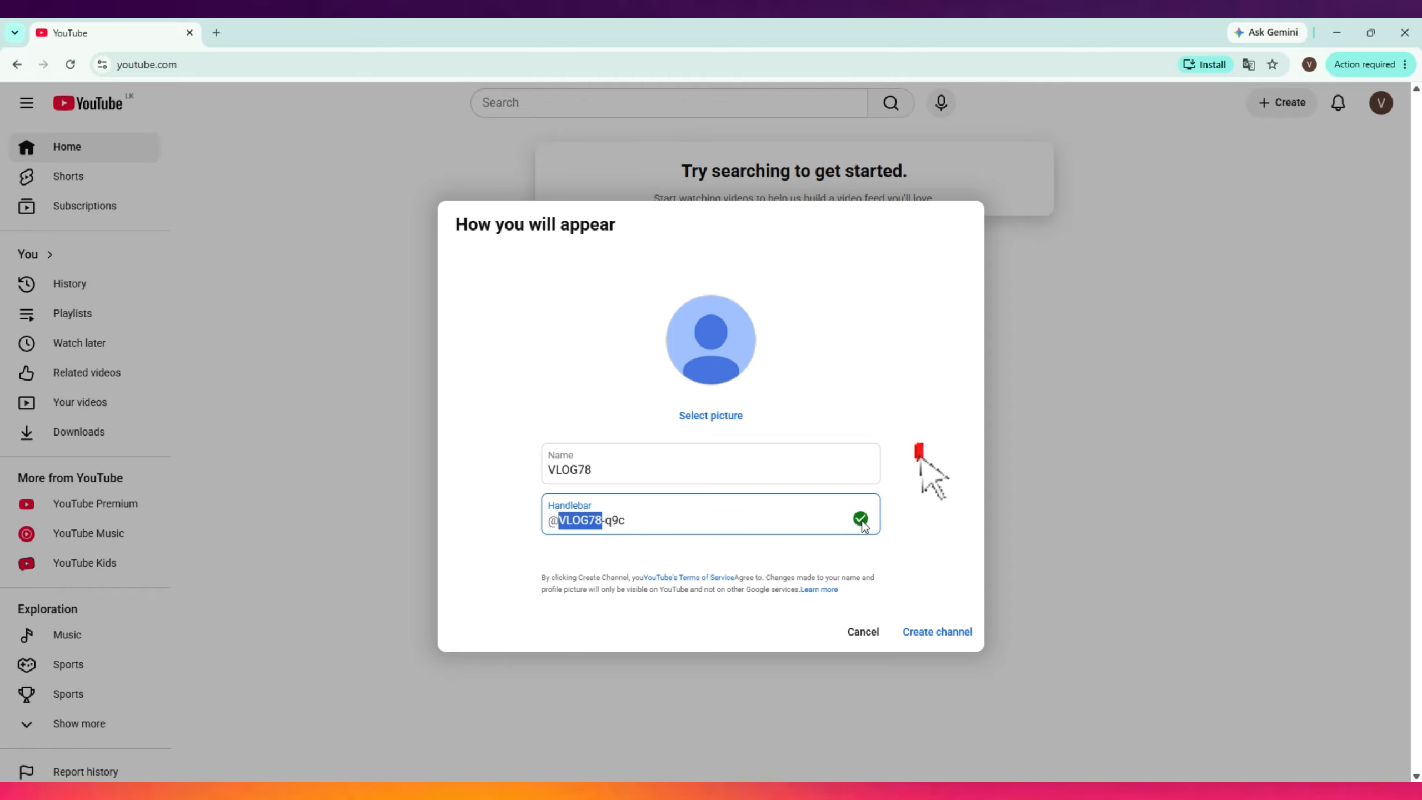
{"action": "left_click", "coordinate": [543, 416]}
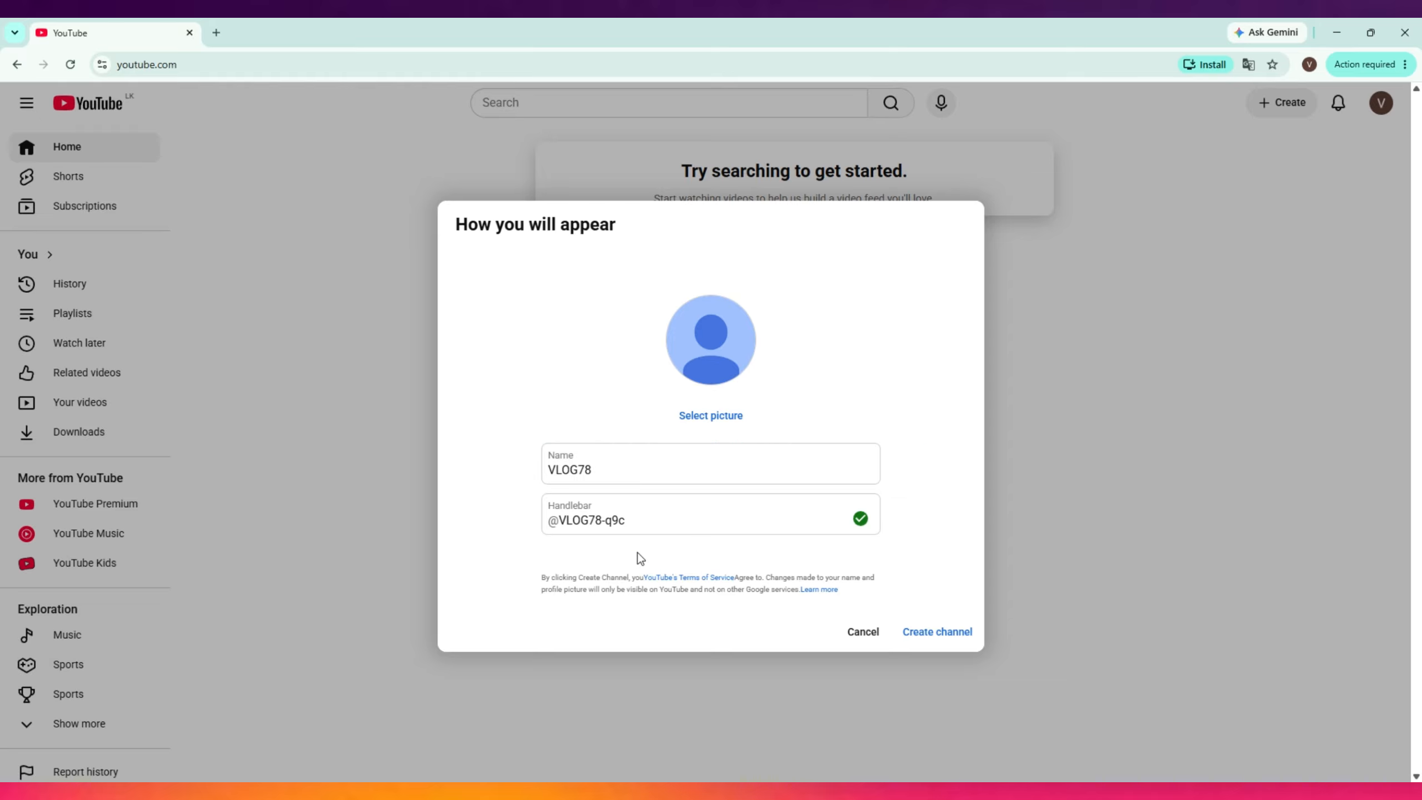
Replace the channel name with nexora and check the handle generated from it
{"action": "left_click_drag", "start_coordinate": [622, 476], "coordinate": [535, 472]}
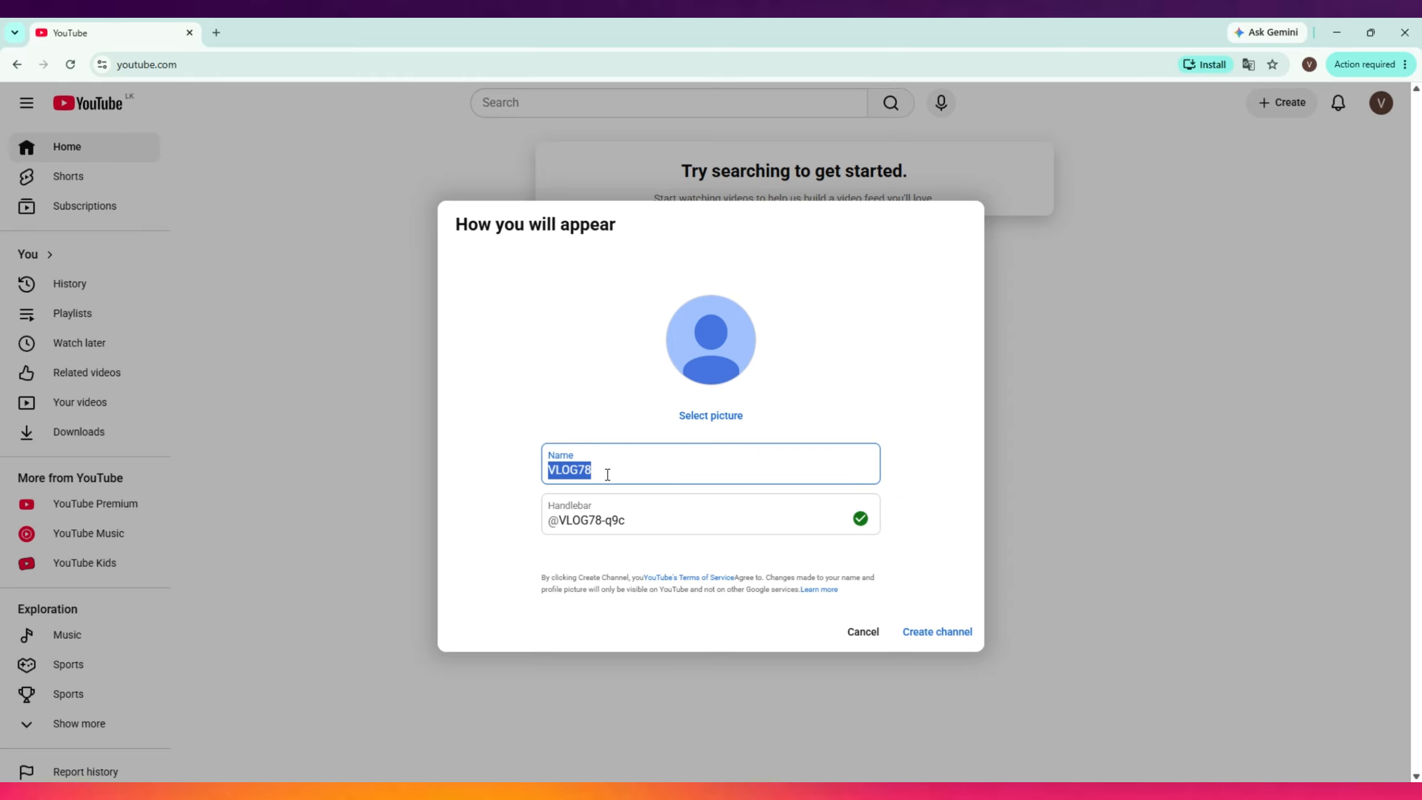
{"action": "key", "text": "BackSpace"}
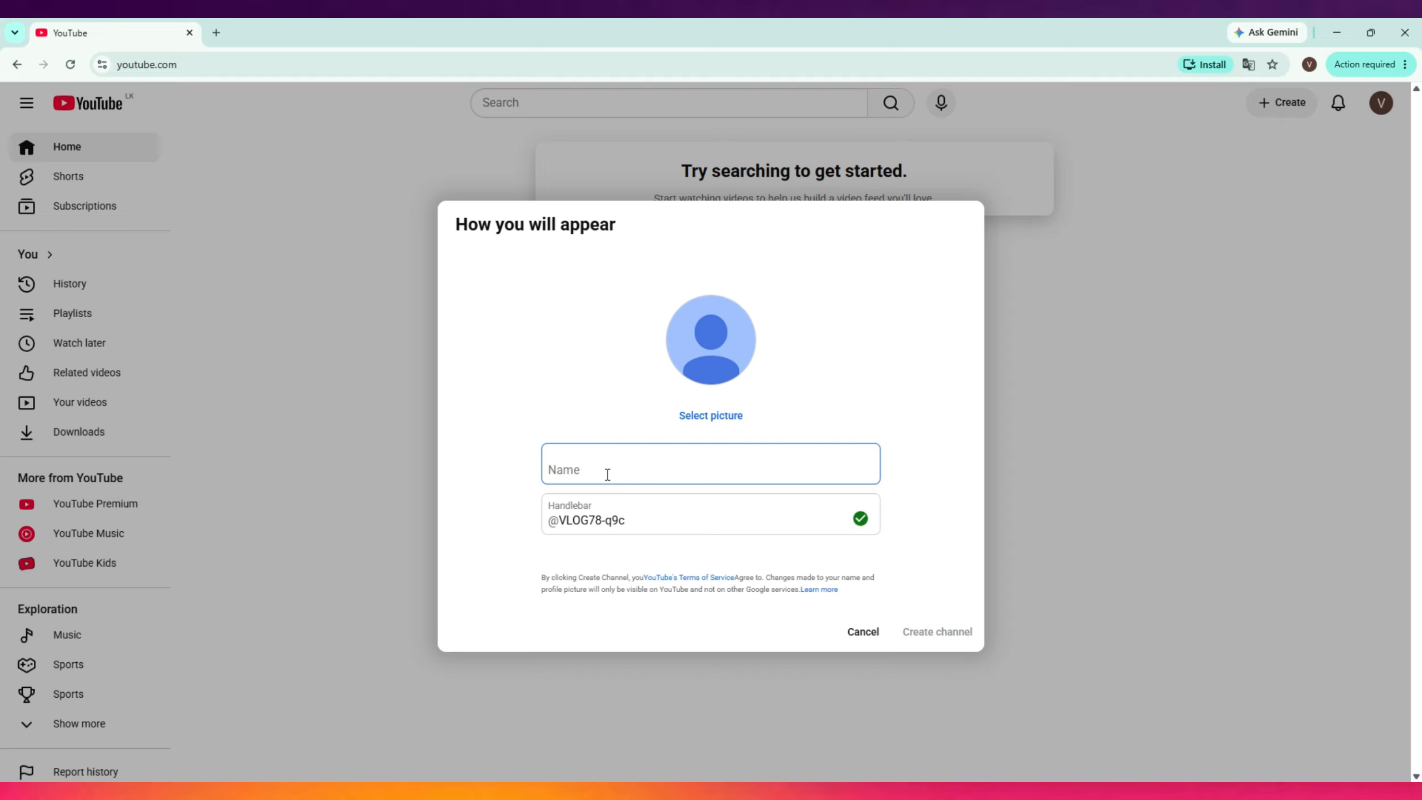
{"action": "type", "text": "nexora"}
{"action": "left_click", "coordinate": [768, 489]}
{"action": "left_click", "coordinate": [565, 528]}
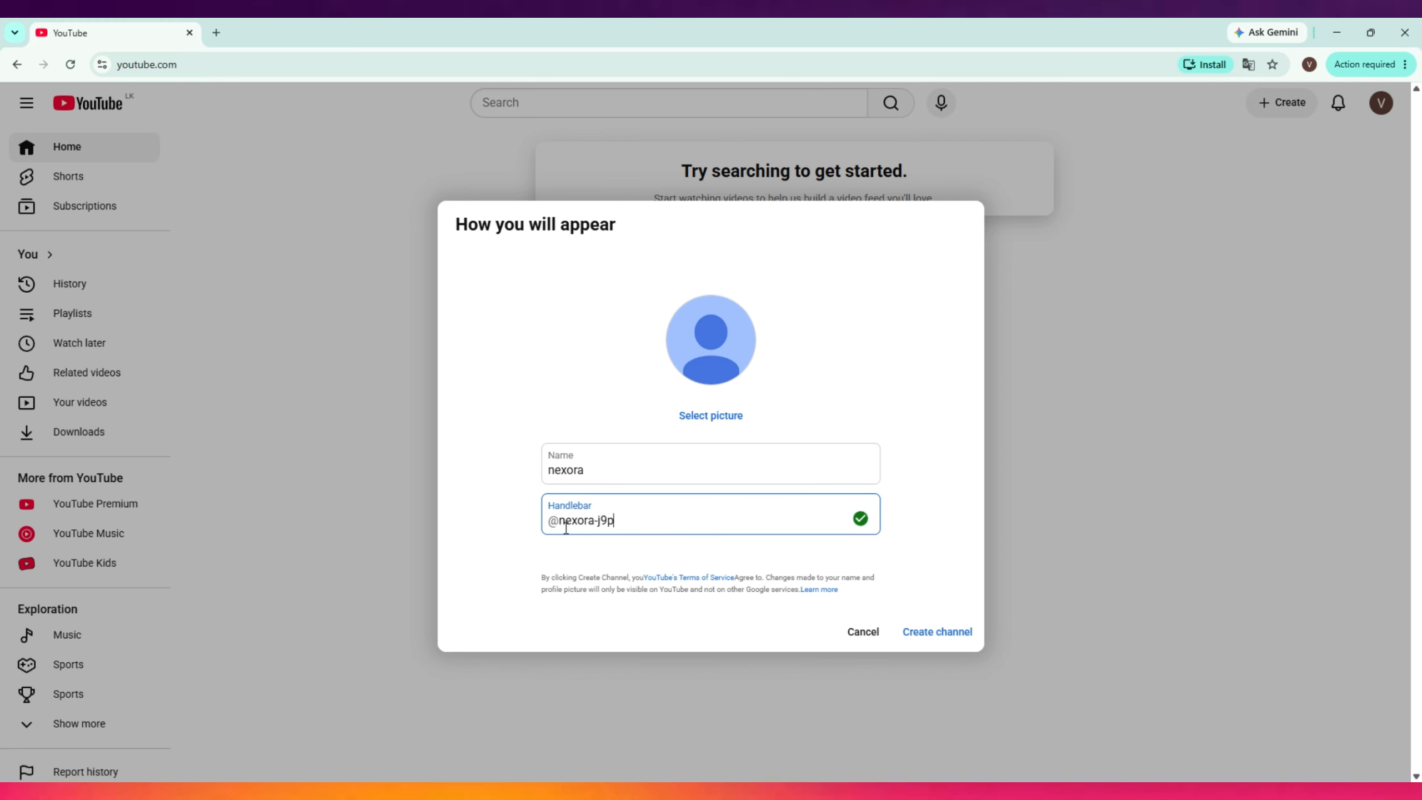
{"action": "left_click_drag", "start_coordinate": [594, 526], "coordinate": [568, 528]}
Change the channel name back to VLOG78 and try to create the channel
{"action": "left_click", "coordinate": [636, 480]}
{"action": "left_click_drag", "start_coordinate": [661, 474], "coordinate": [524, 474]}
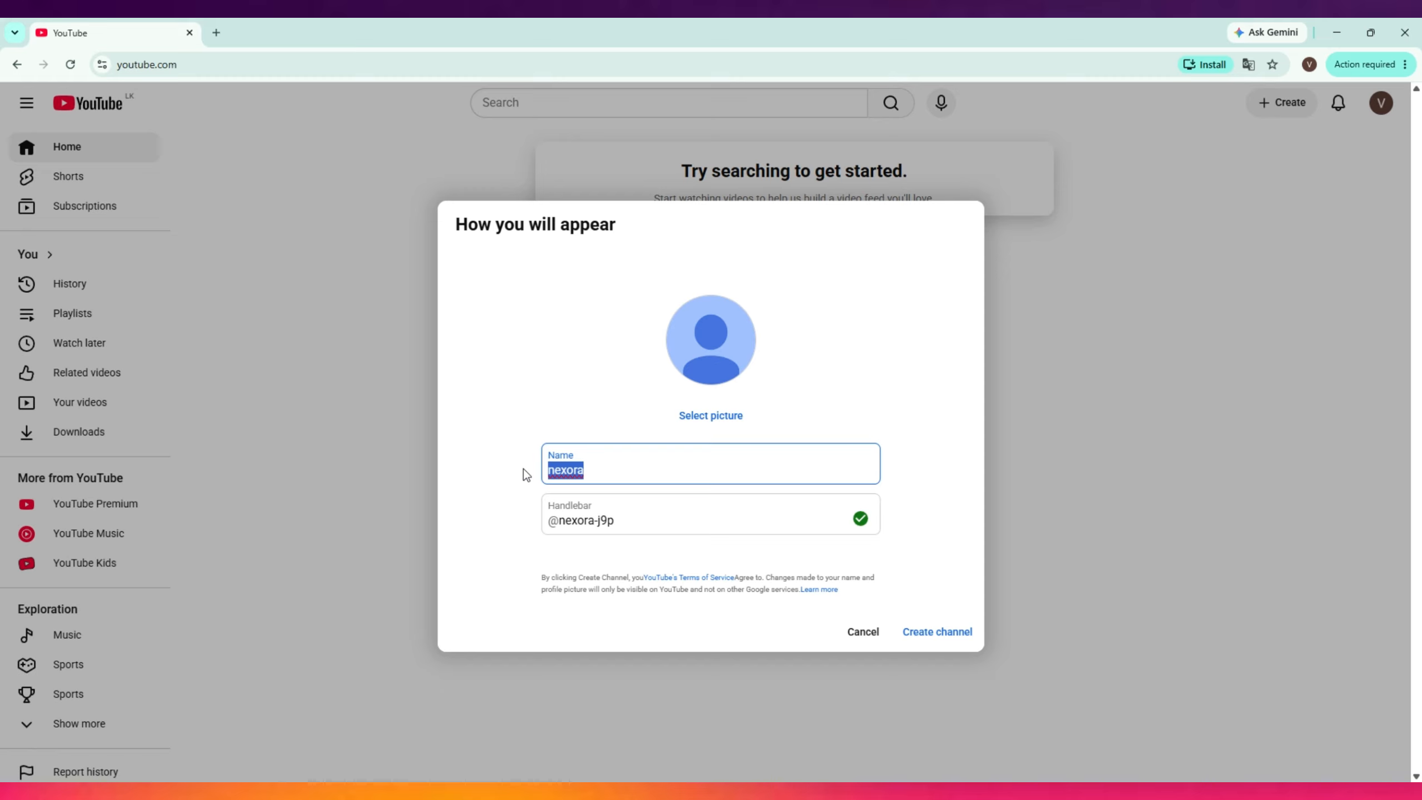
{"action": "type", "text": "VLOG78"}
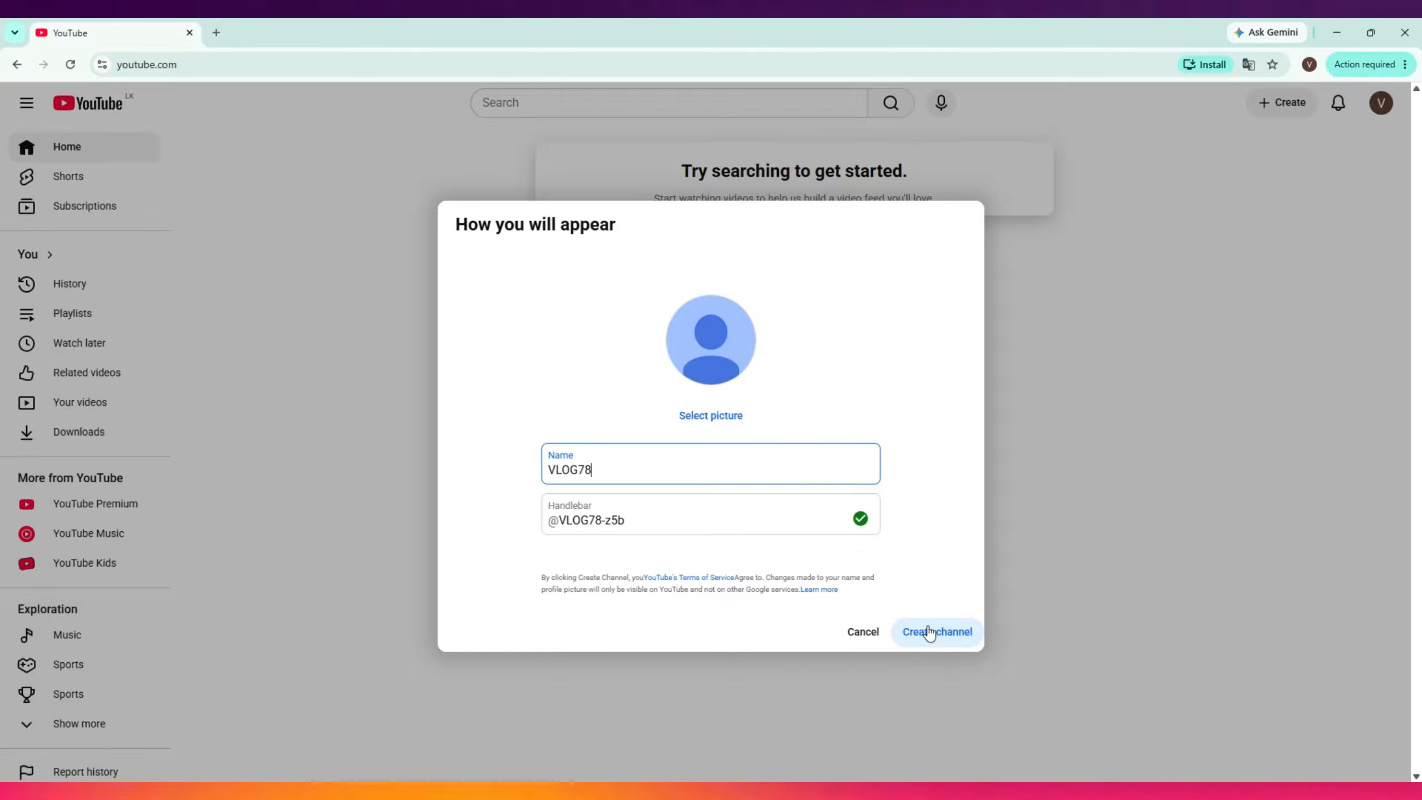
{"action": "left_click", "coordinate": [929, 632]}
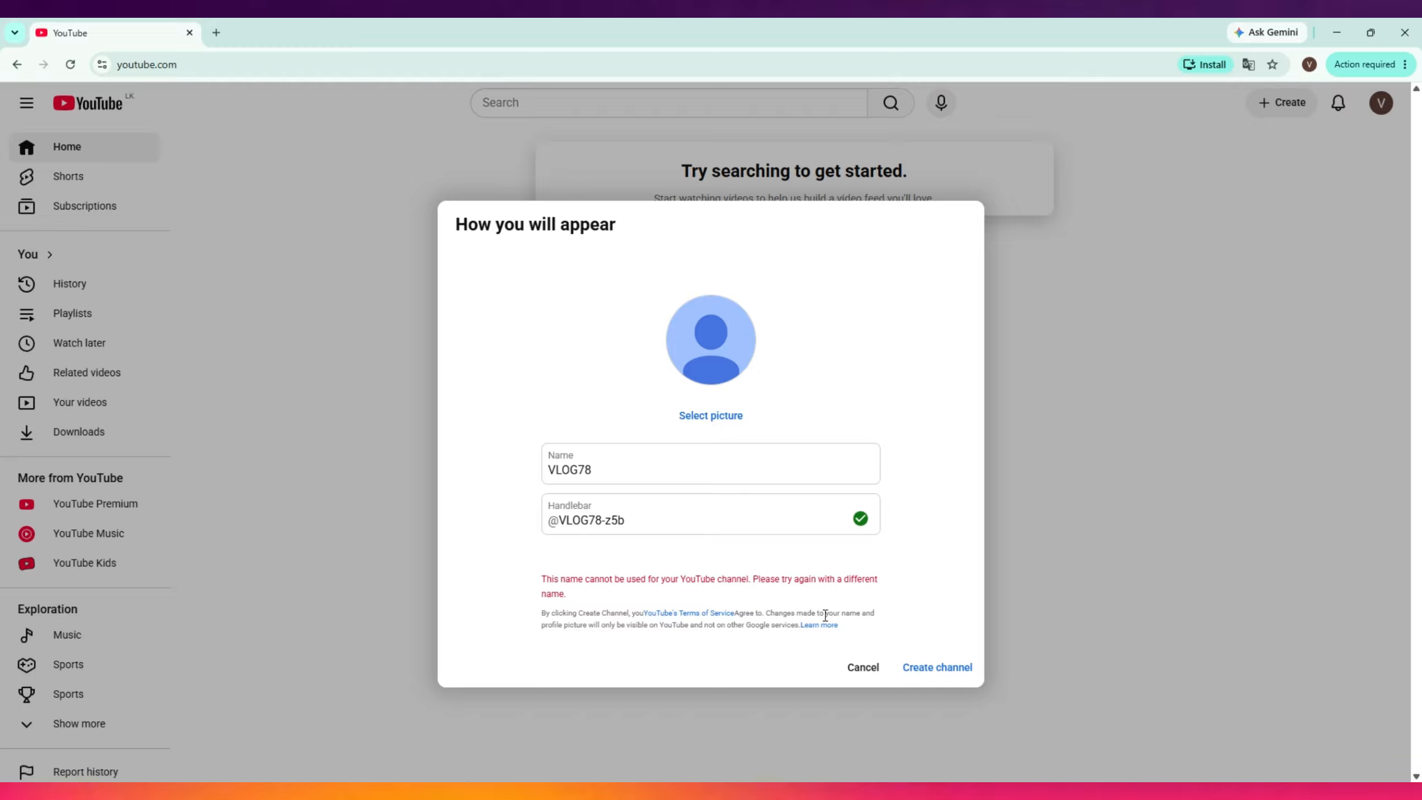
Replace the rejected channel name with Nexora
{"action": "left_click_drag", "start_coordinate": [556, 581], "coordinate": [562, 588]}
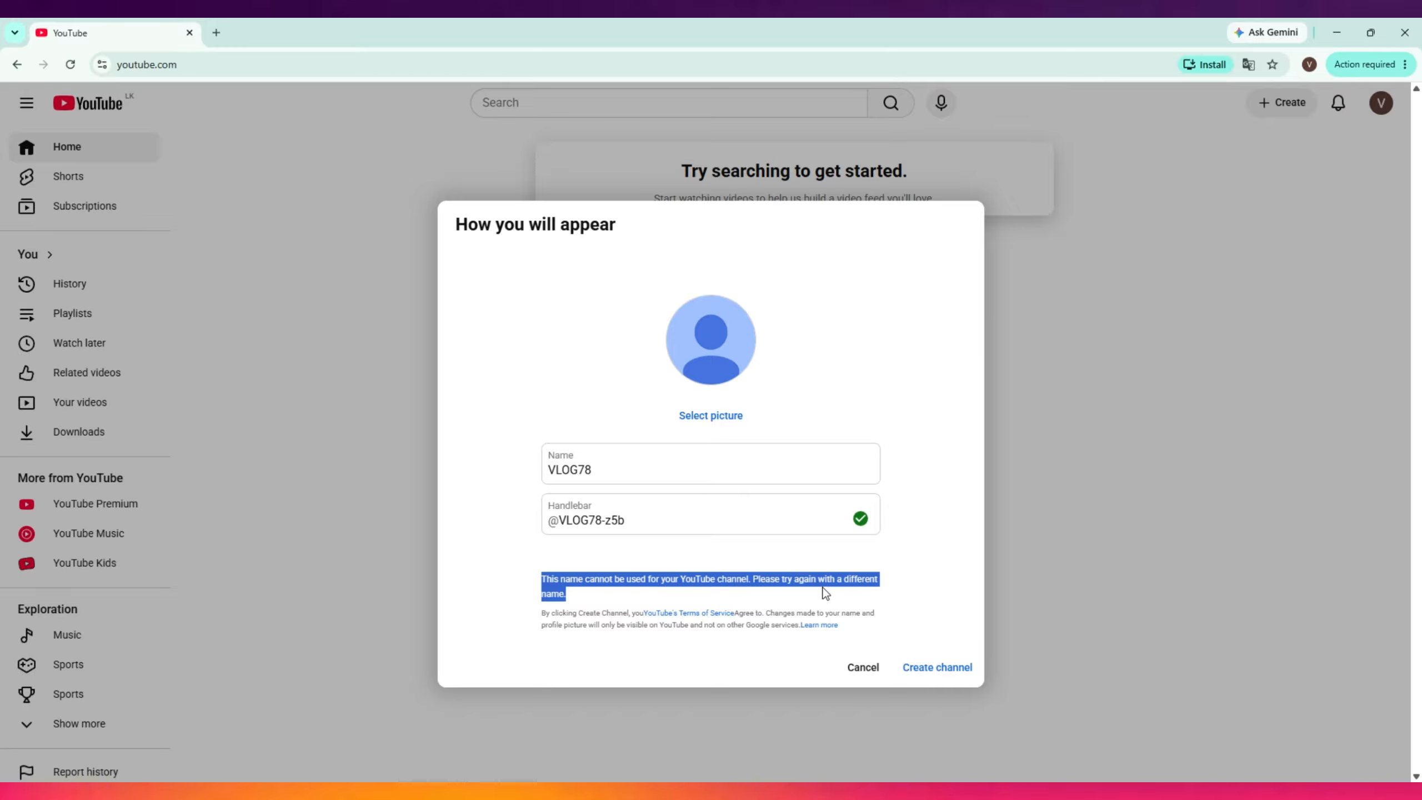
{"action": "double_click", "coordinate": [641, 469]}
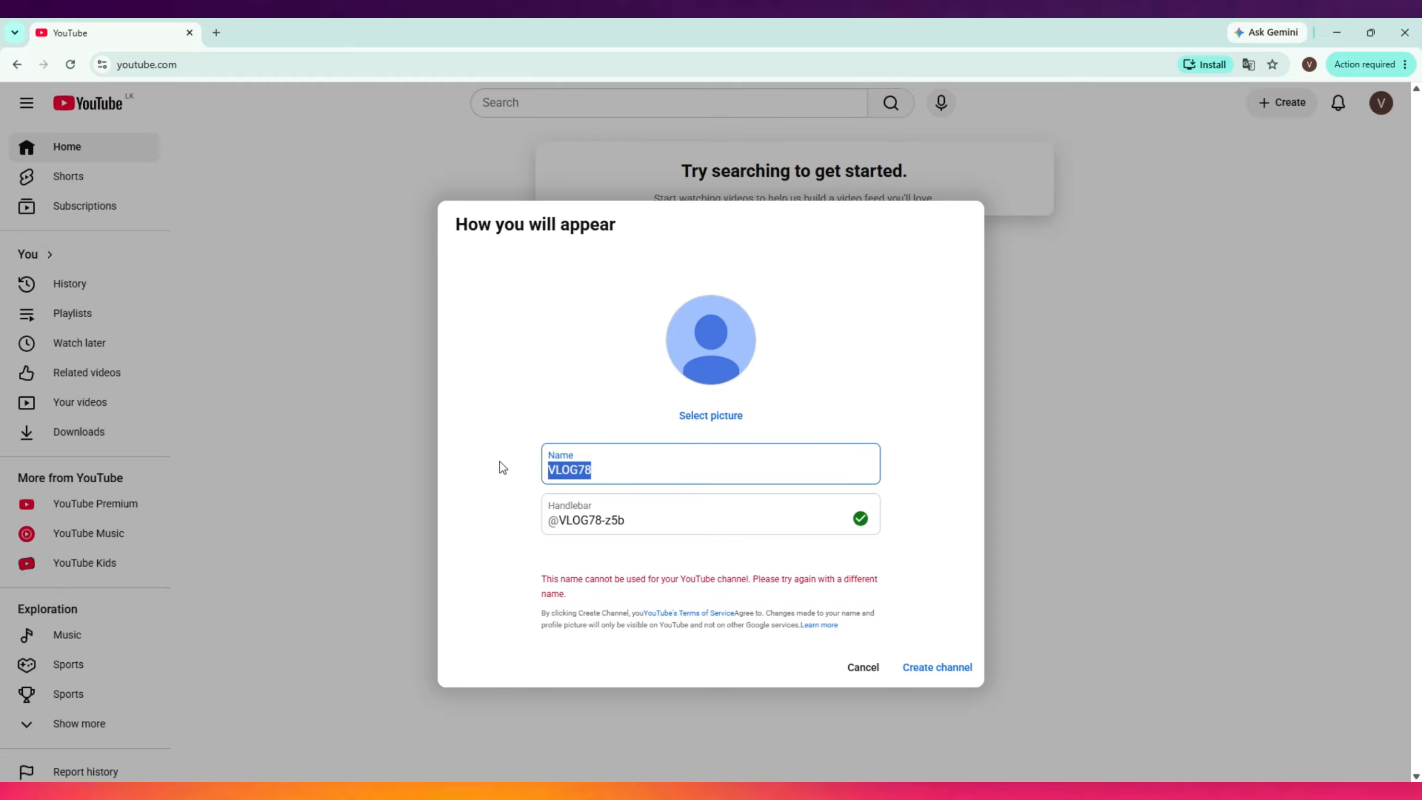
{"action": "key", "text": "BackSpace"}
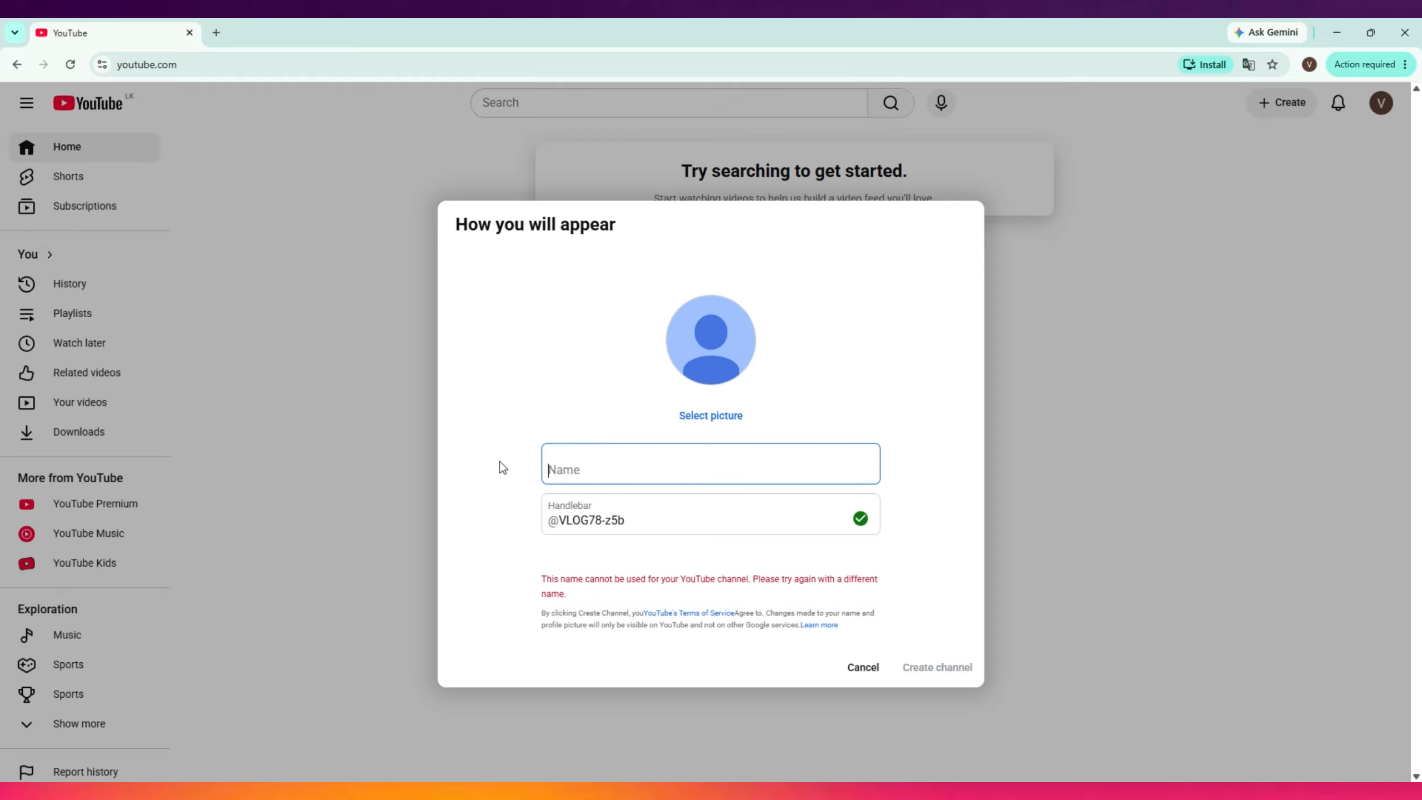
{"action": "type", "text": "N"}
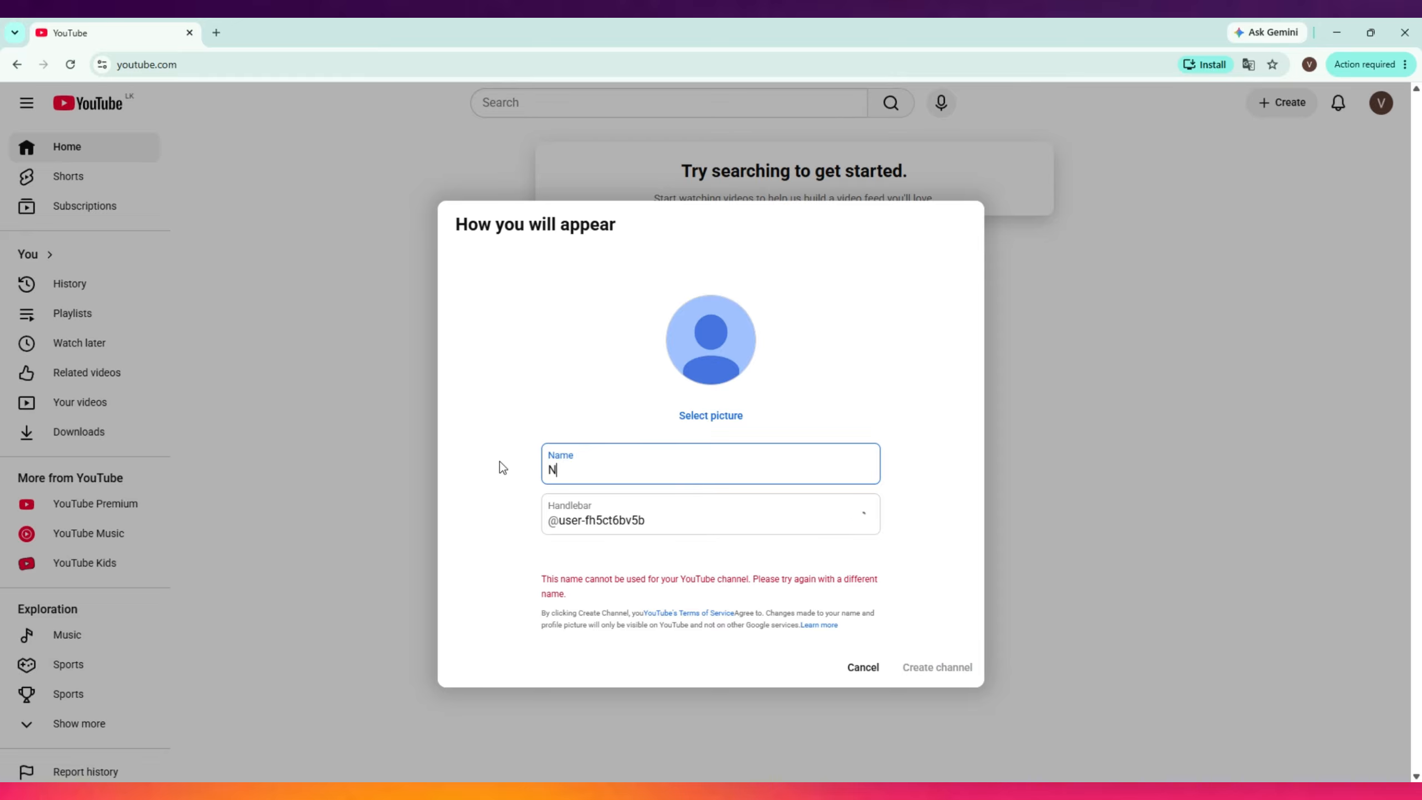
{"action": "type", "text": "exora"}
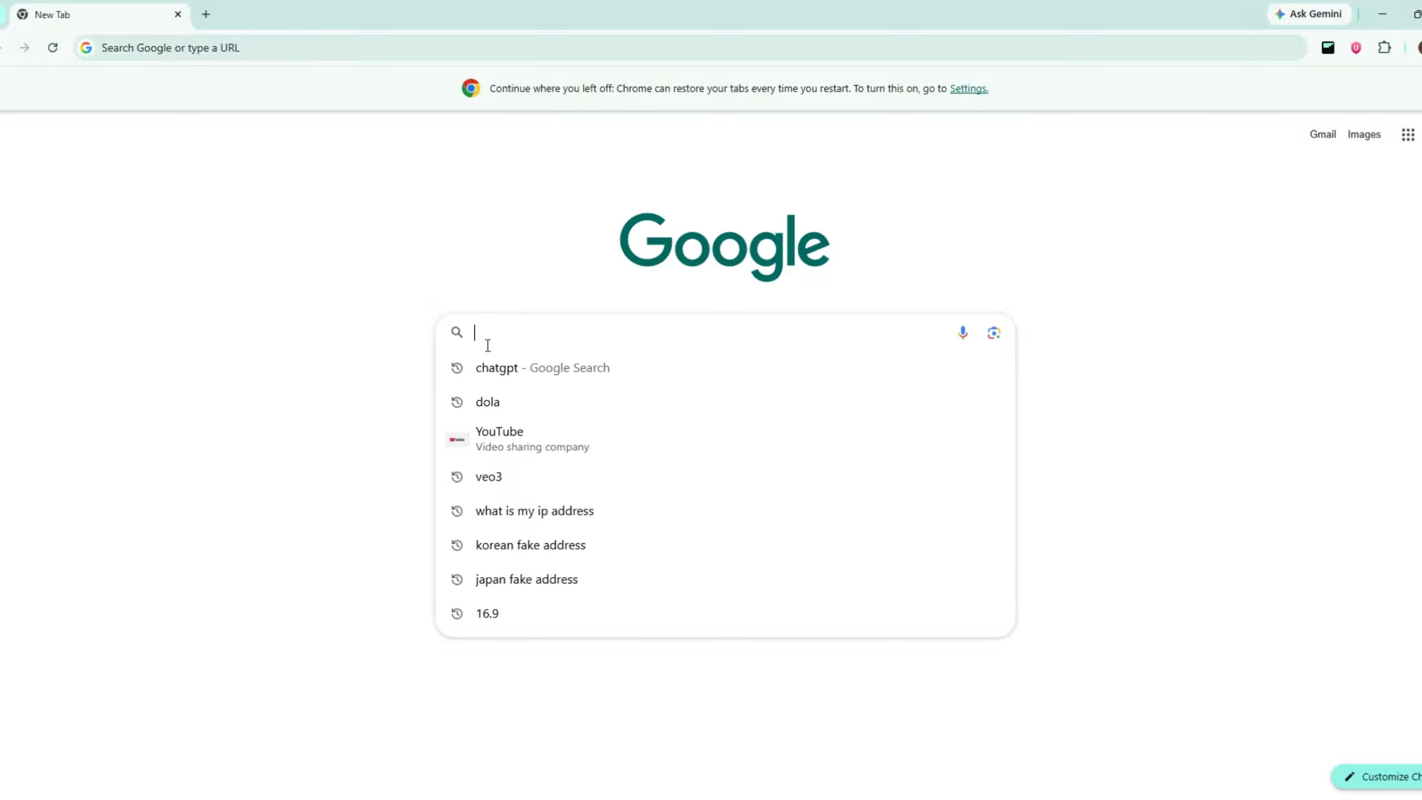
Open ChatGPT through a Google search for chatgpt and send the greeting "hey bro"
{"action": "left_click", "coordinate": [488, 380]}
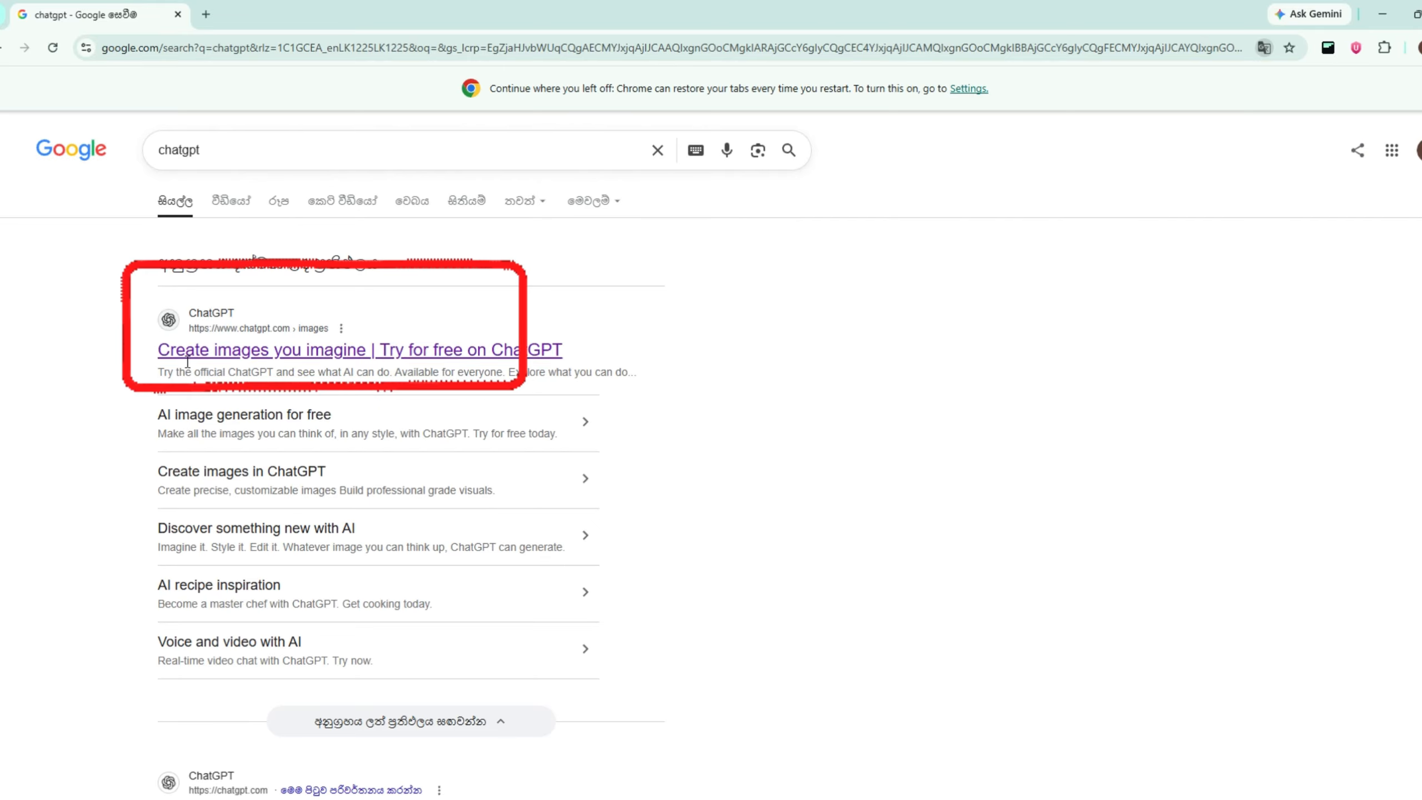
{"action": "left_click_drag", "start_coordinate": [188, 361], "coordinate": [625, 371]}
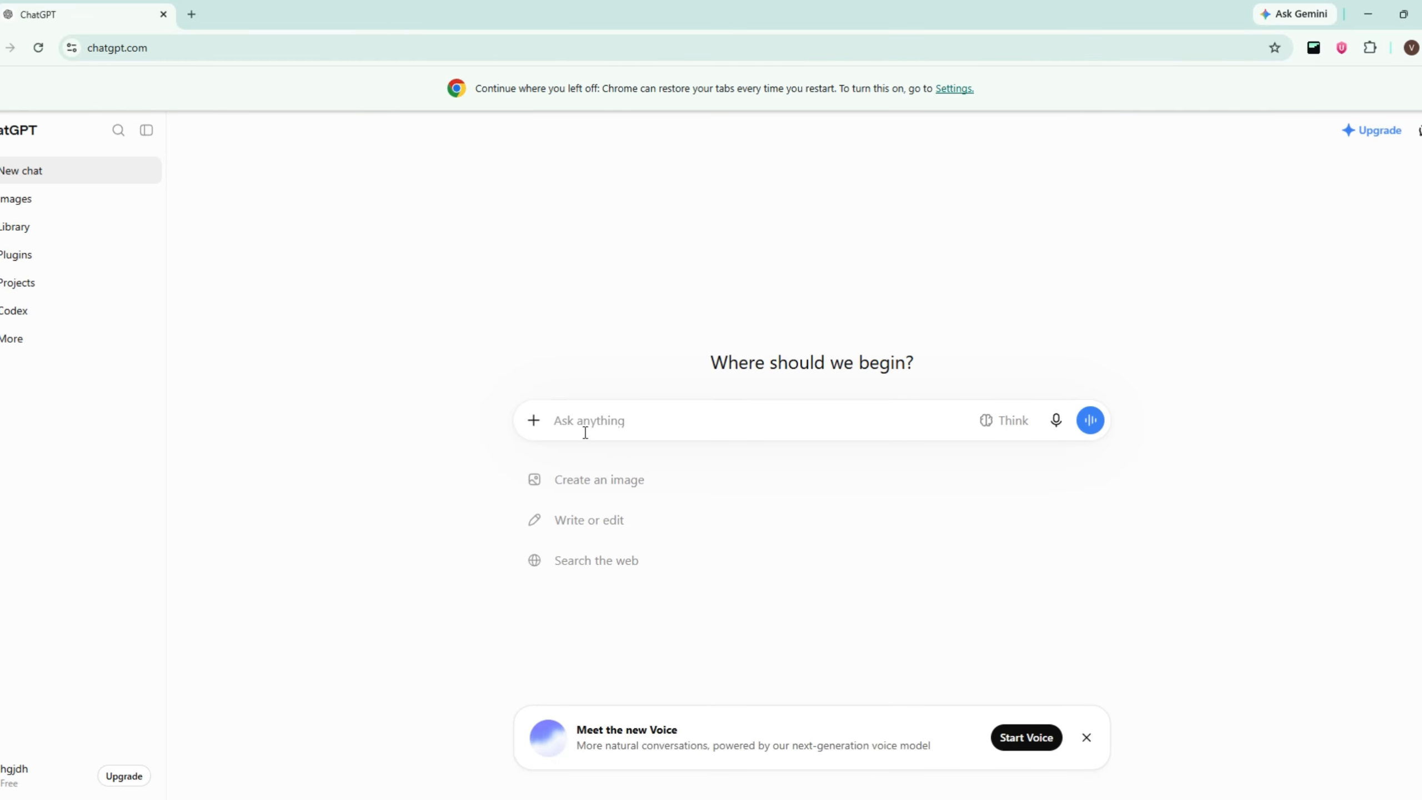
{"action": "type", "text": "h"}
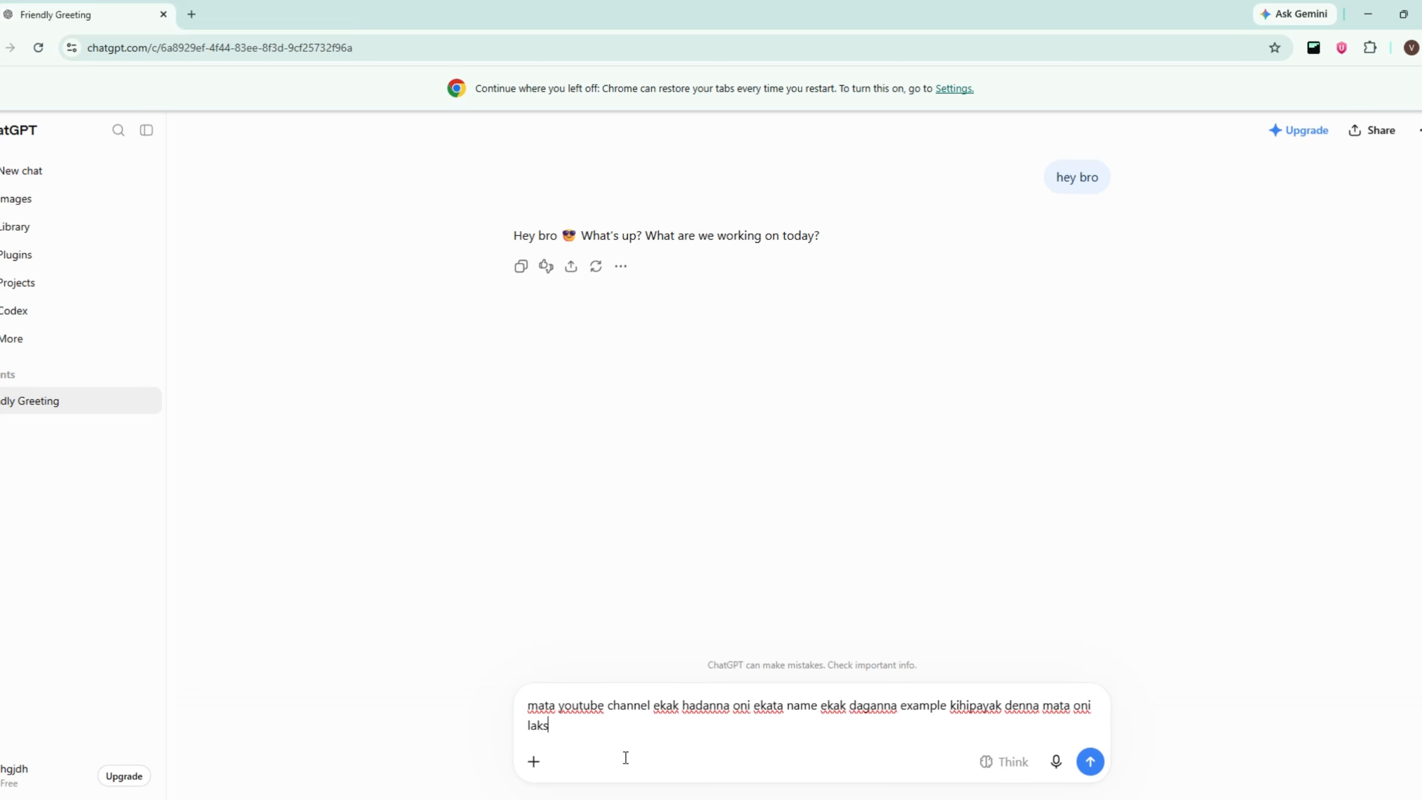
Ask ChatGPT in romanized Sinhala for several example YouTube channel names that include the creator's first name
{"action": "type", "text": "hitha kiyana "}
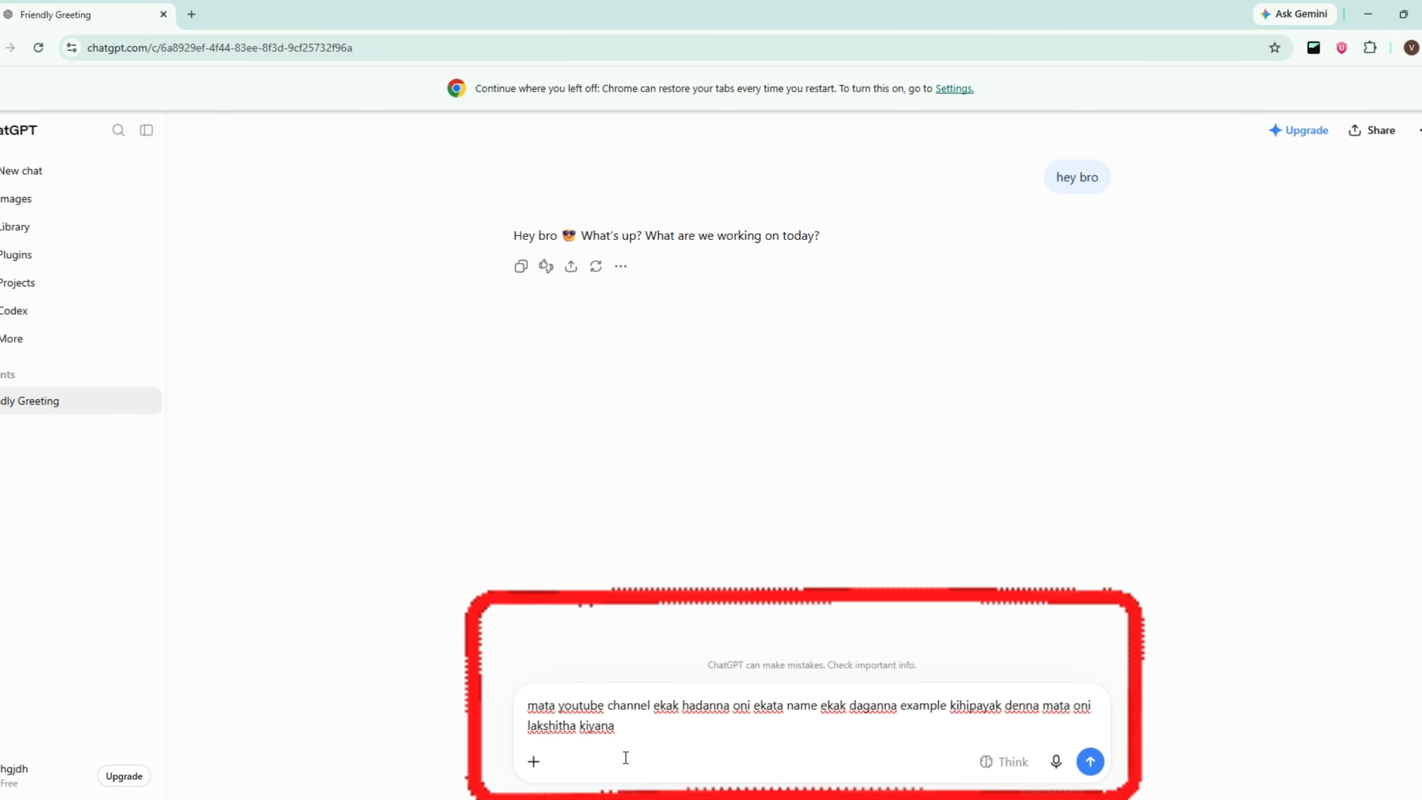
{"action": "type", "text": "nama "}
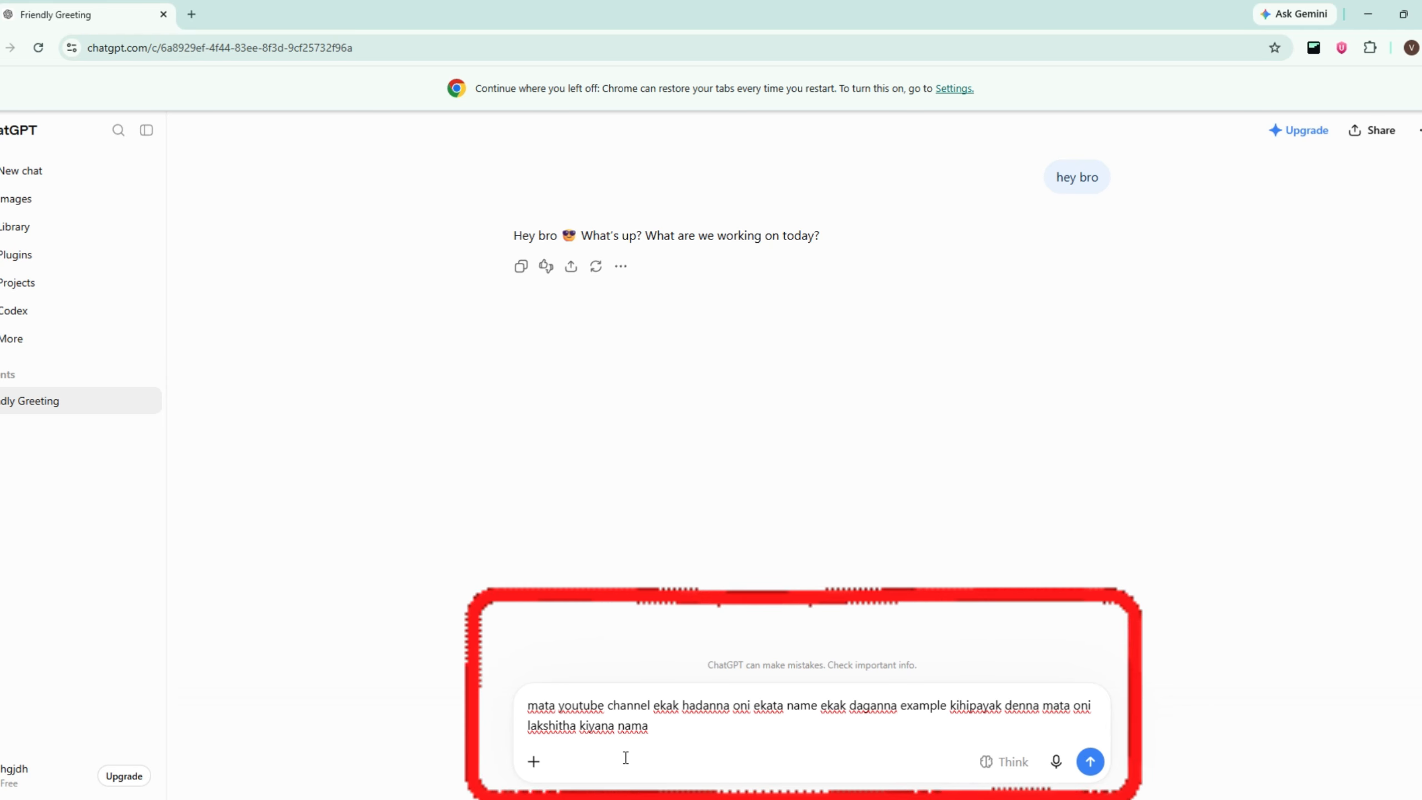
{"action": "type", "text": "inc"}
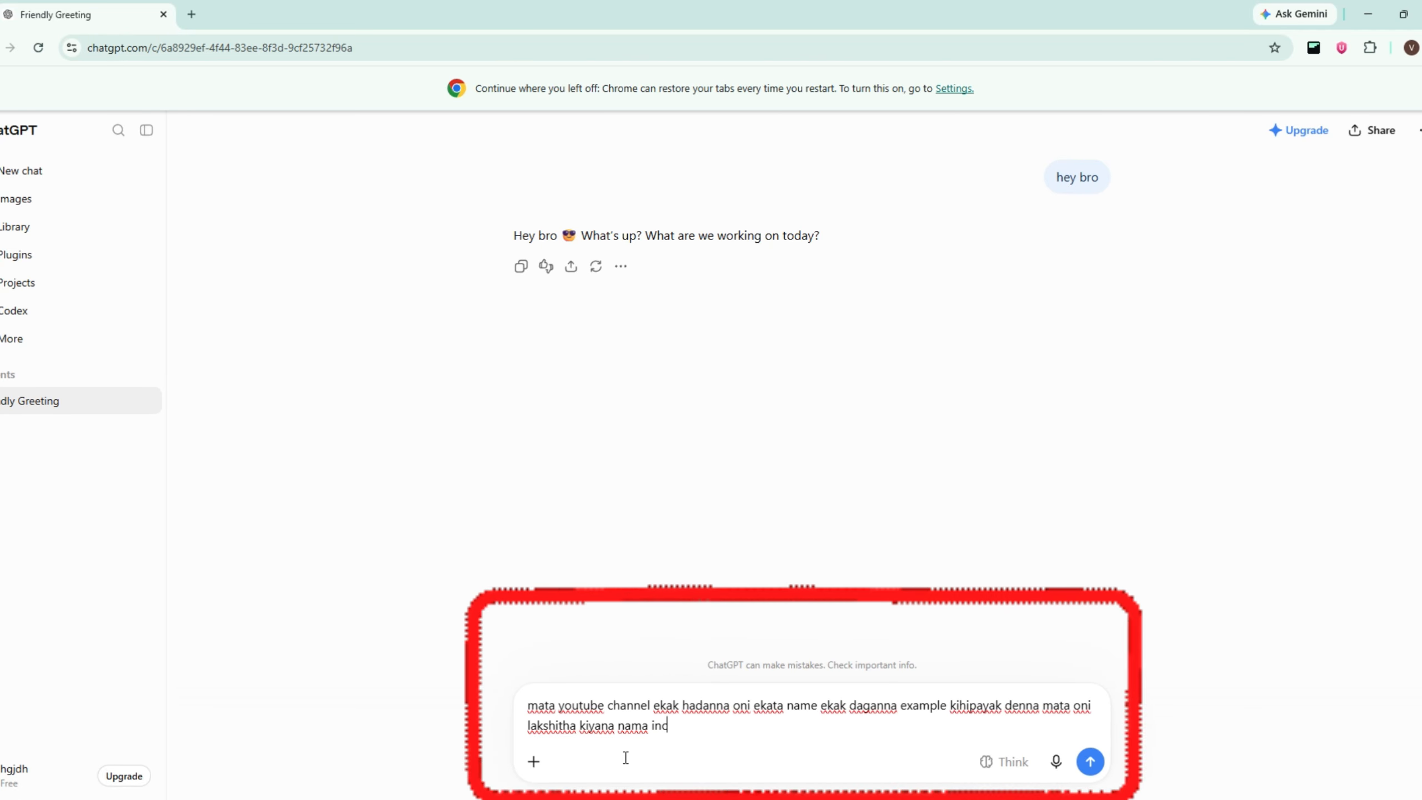
{"action": "type", "text": "lude"}
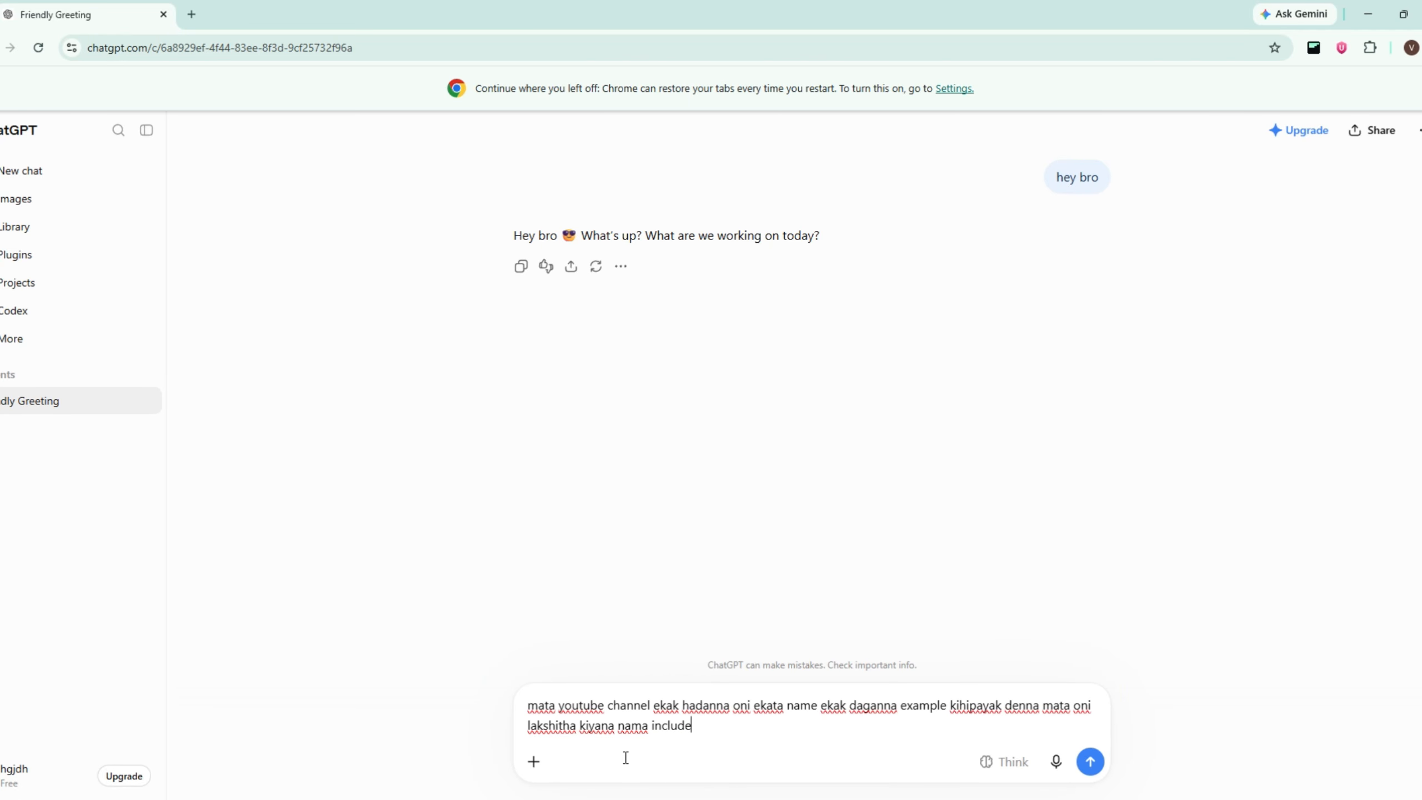
{"action": "type", "text": " wenna"}
{"action": "key", "text": "Return"}
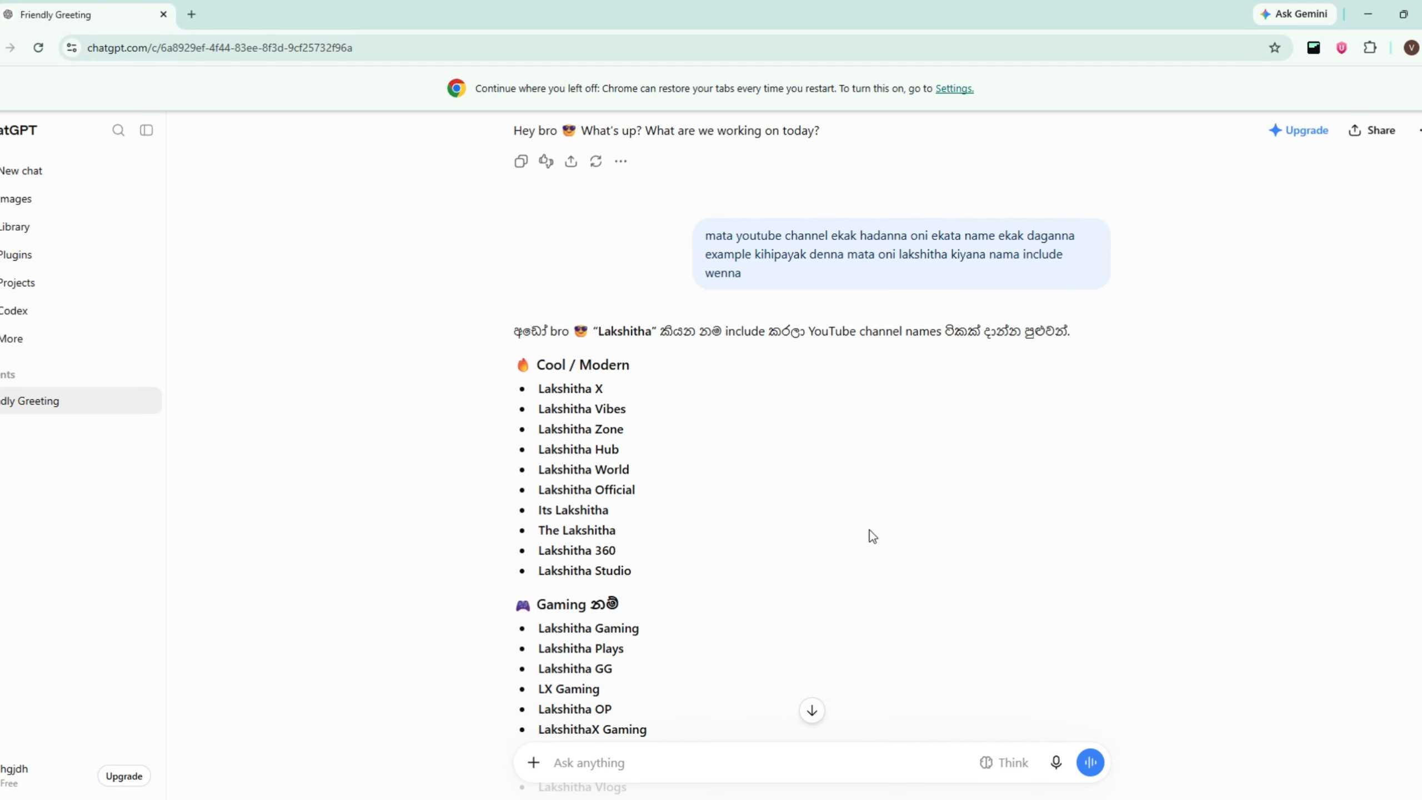
Review ChatGPT's suggested channel names across the modern, gaming, vlog and local-style categories
{"action": "scroll", "coordinate": [868, 531], "scroll_direction": "down", "scroll_amount": 1}
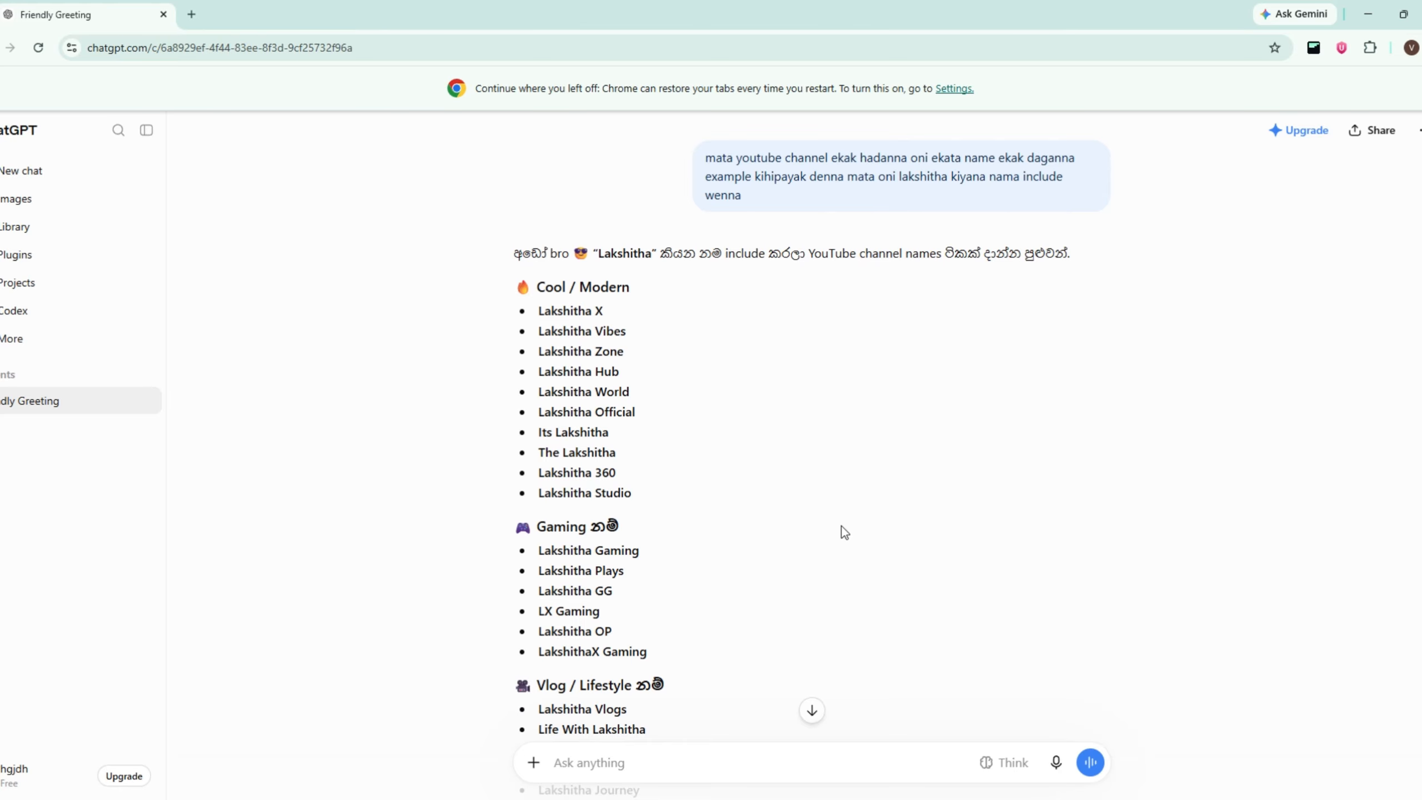
{"action": "scroll", "coordinate": [743, 490], "scroll_direction": "down", "scroll_amount": 1}
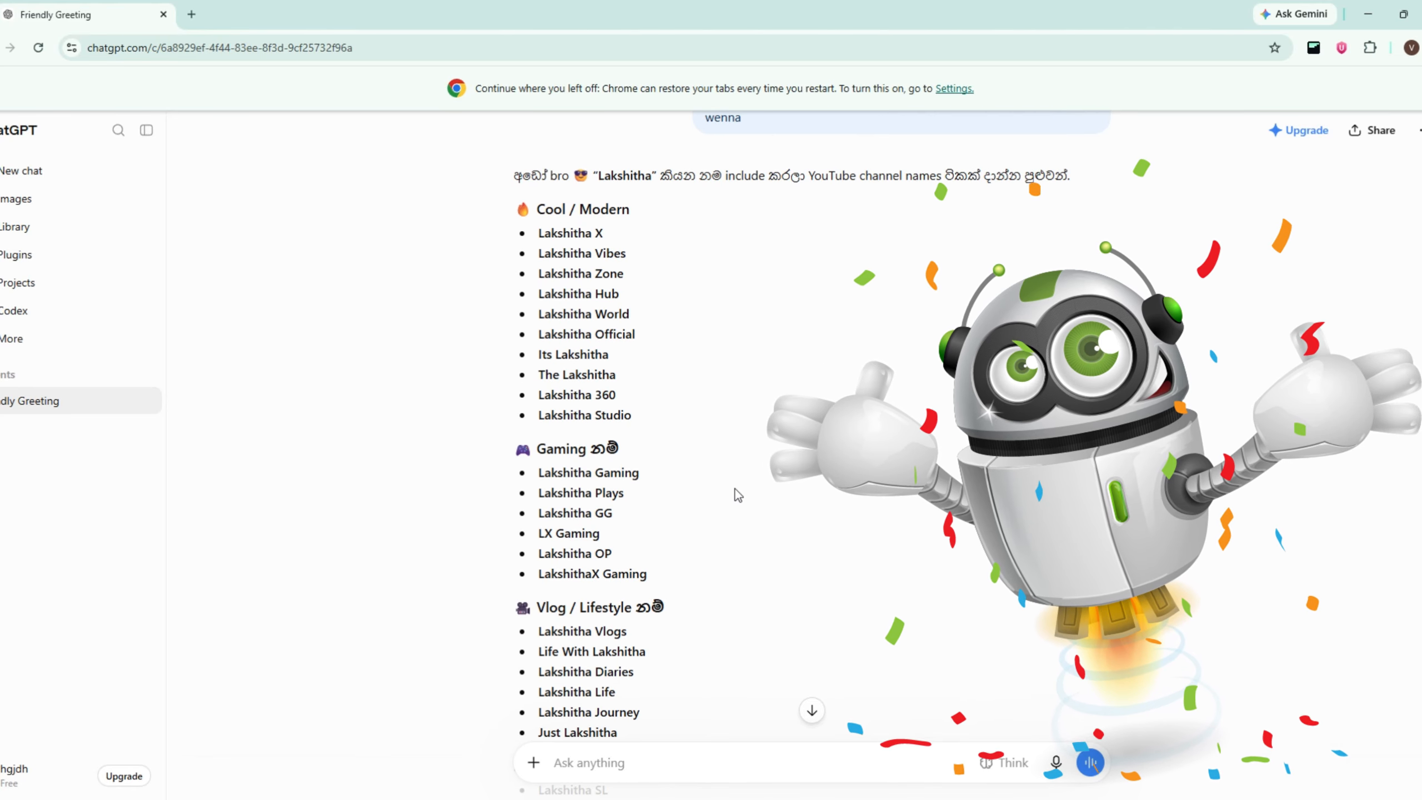
{"action": "scroll", "coordinate": [735, 490], "scroll_direction": "down", "scroll_amount": 1}
{"action": "scroll", "coordinate": [735, 490], "scroll_direction": "down", "scroll_amount": 1}
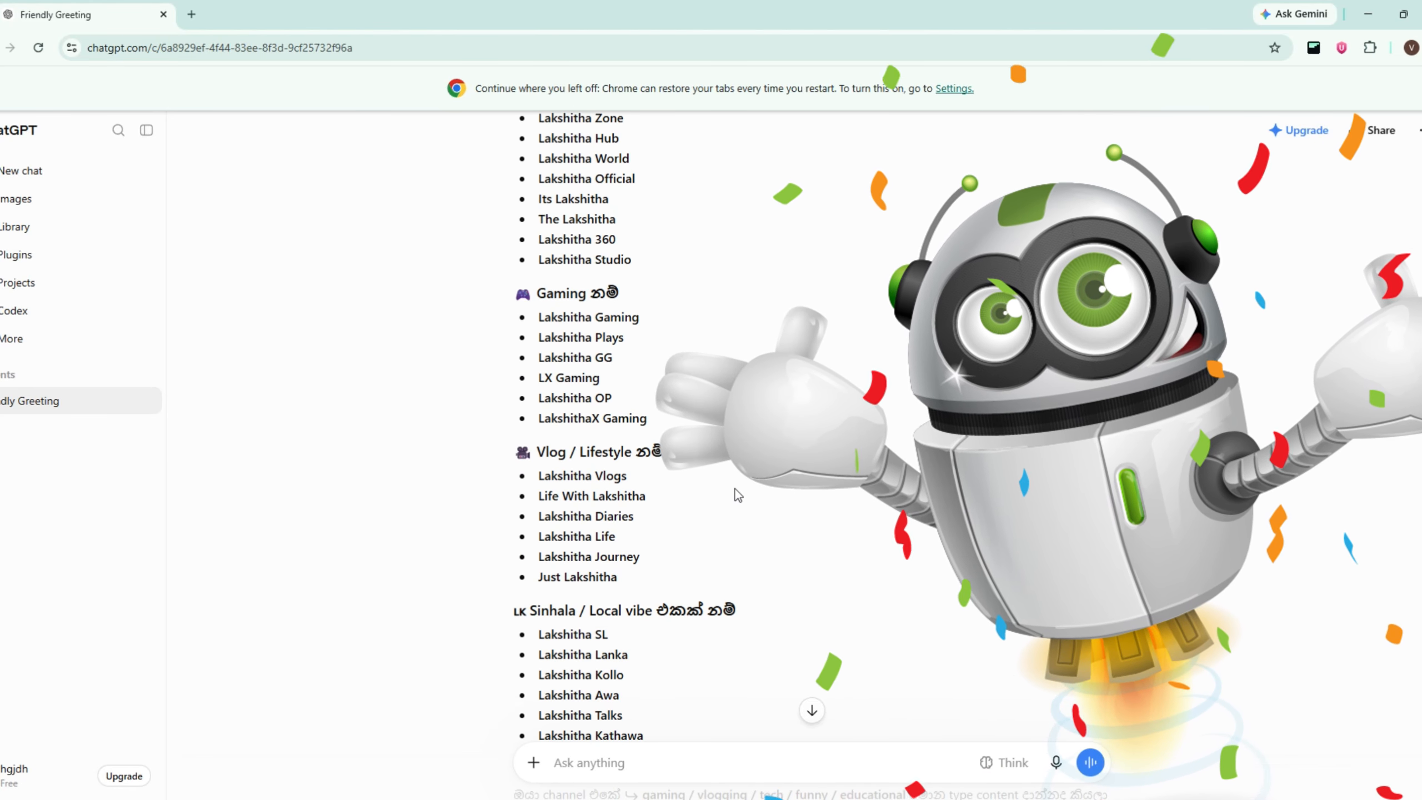
{"action": "scroll", "coordinate": [735, 490], "scroll_direction": "down", "scroll_amount": 2}
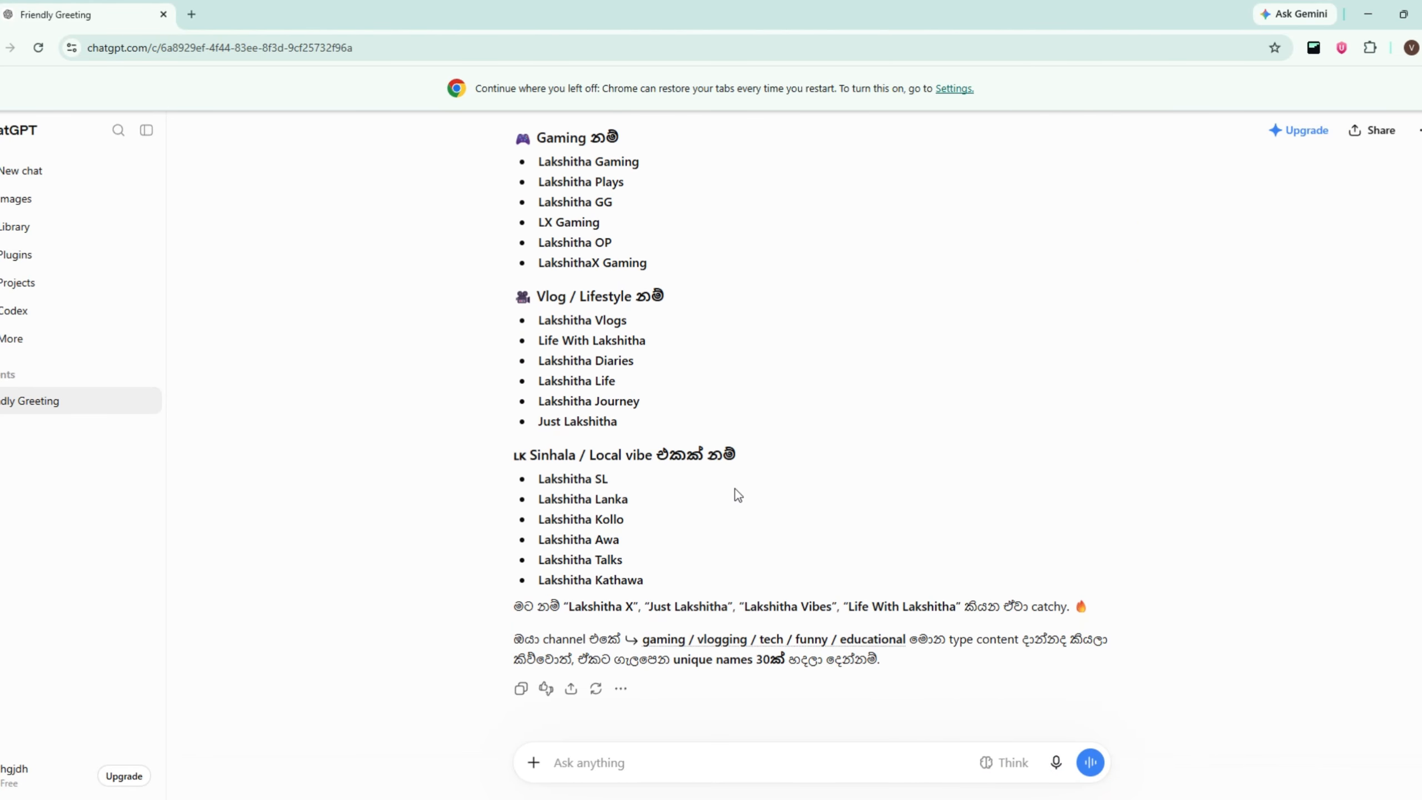
{"action": "scroll", "coordinate": [735, 494], "scroll_direction": "up", "scroll_amount": 5}
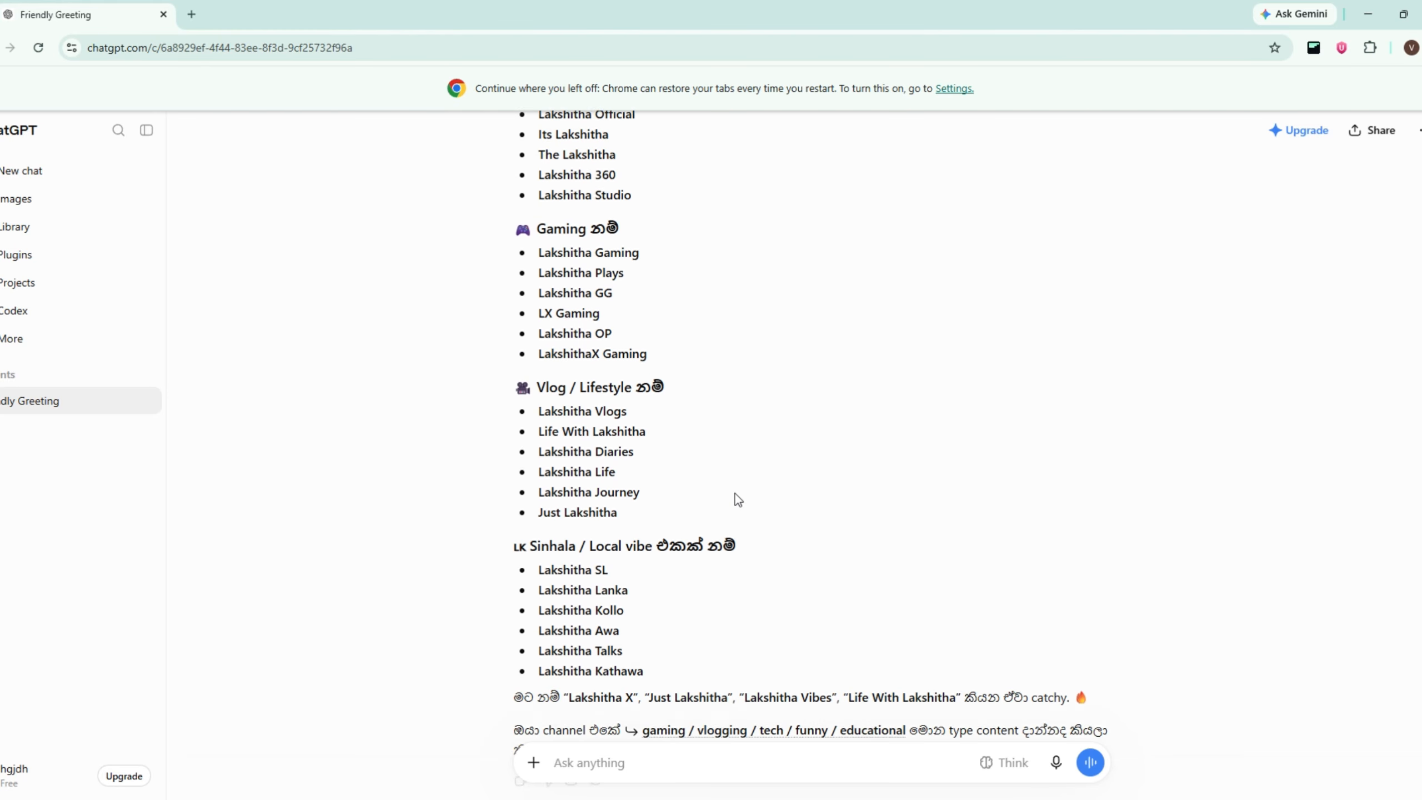
{"action": "scroll", "coordinate": [736, 493], "scroll_direction": "up", "scroll_amount": 2}
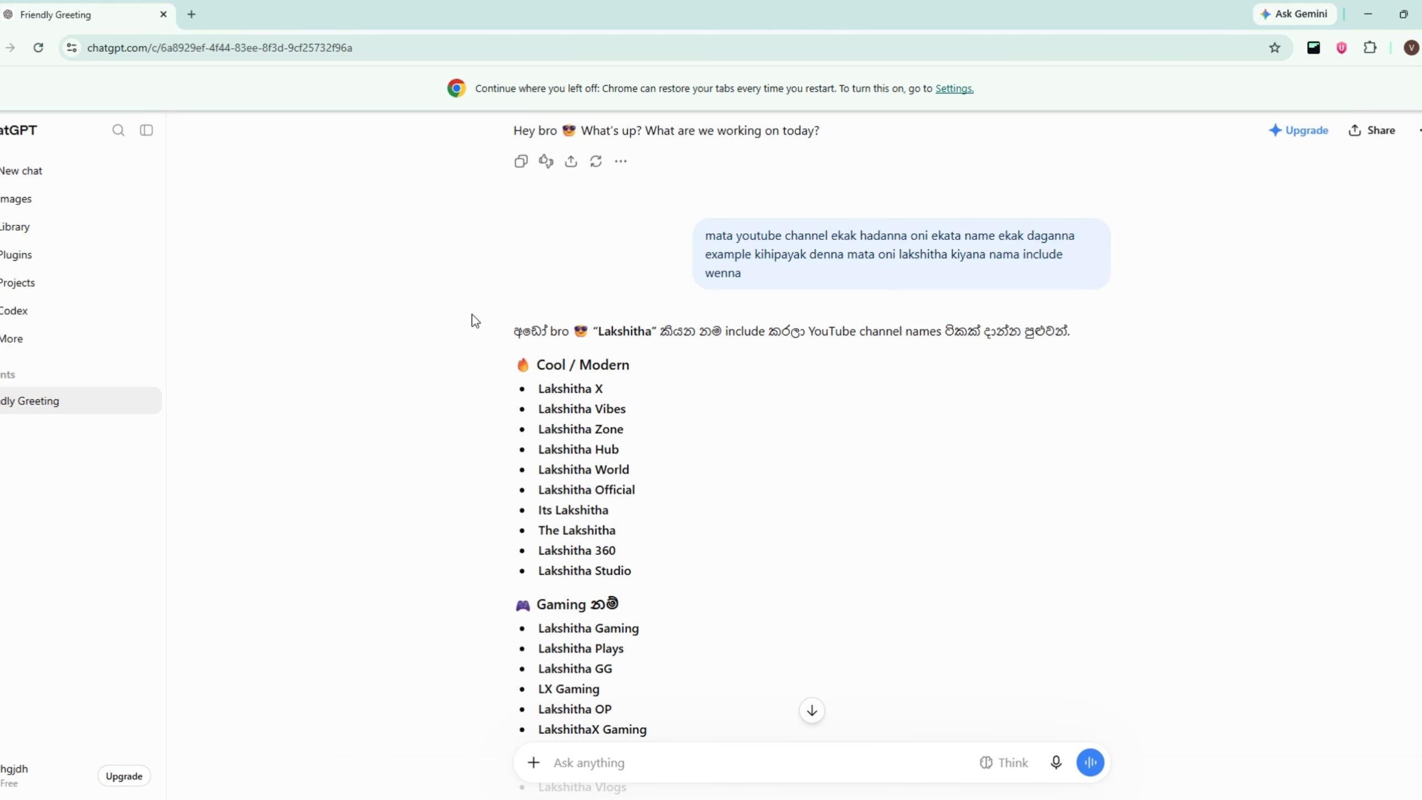
{"action": "left_click_drag", "start_coordinate": [509, 331], "coordinate": [577, 340]}
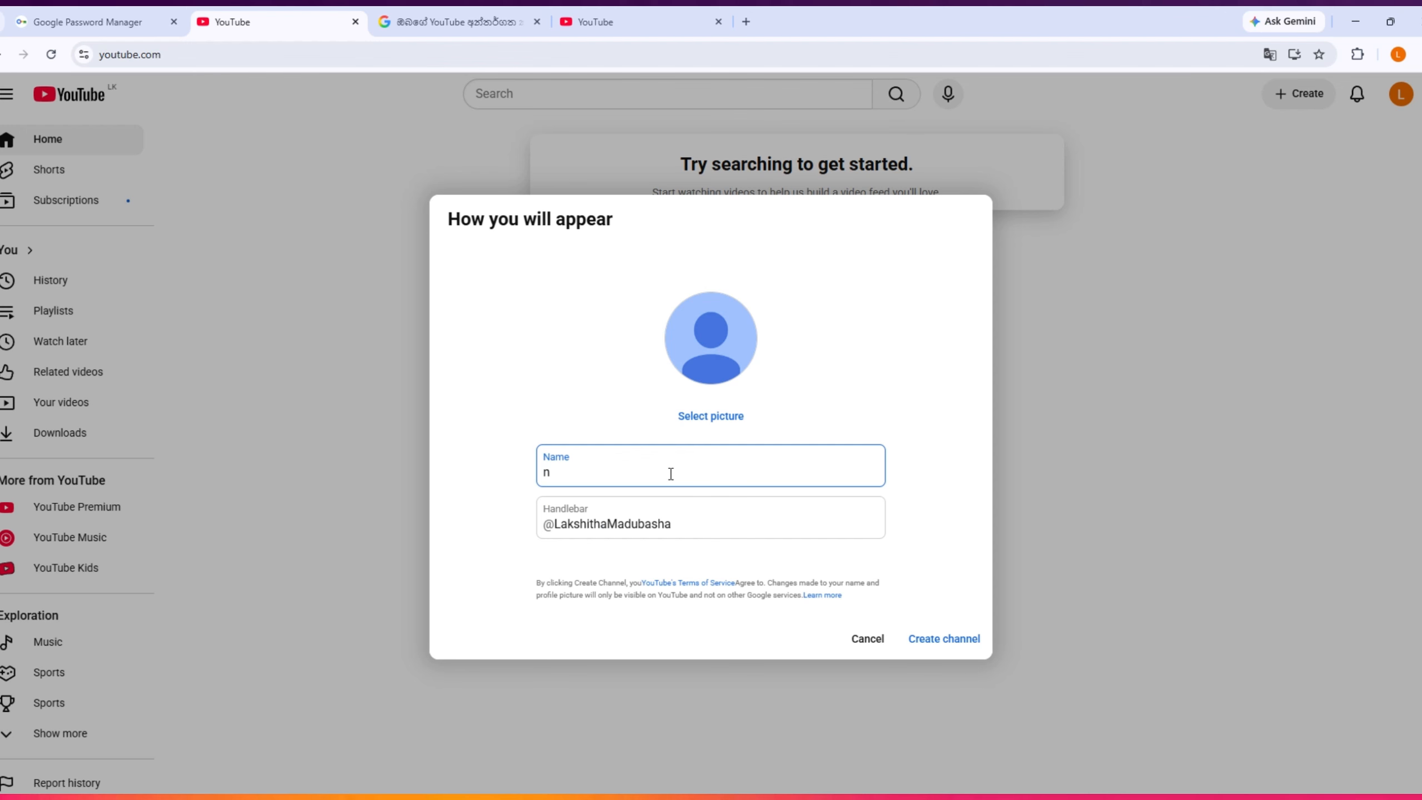
Set the channel name to NexoraYt in YouTube's channel creation form and create the channel
{"action": "key", "text": "BackSpace"}
{"action": "type", "text": "N"}
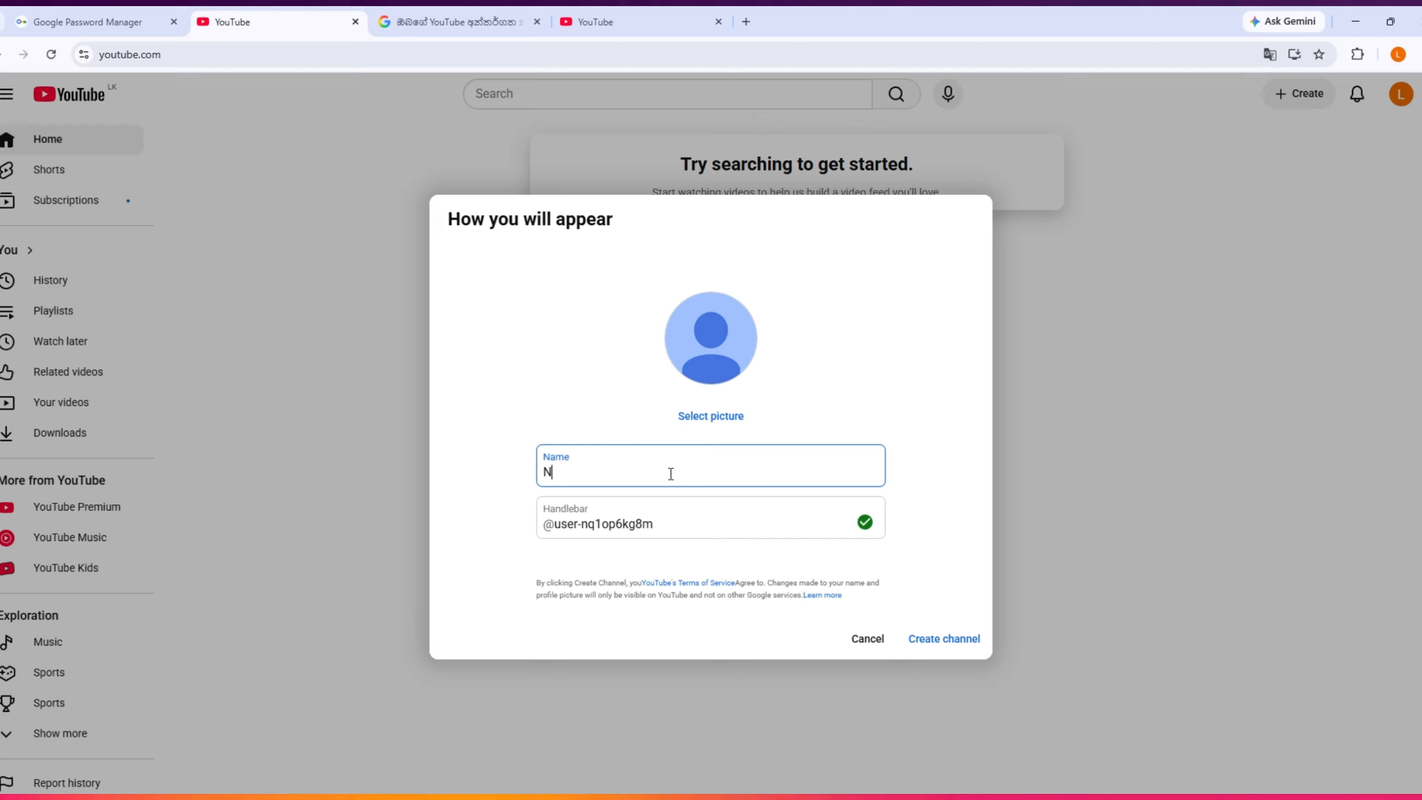
{"action": "type", "text": "E"}
{"action": "type", "text": "exora"}
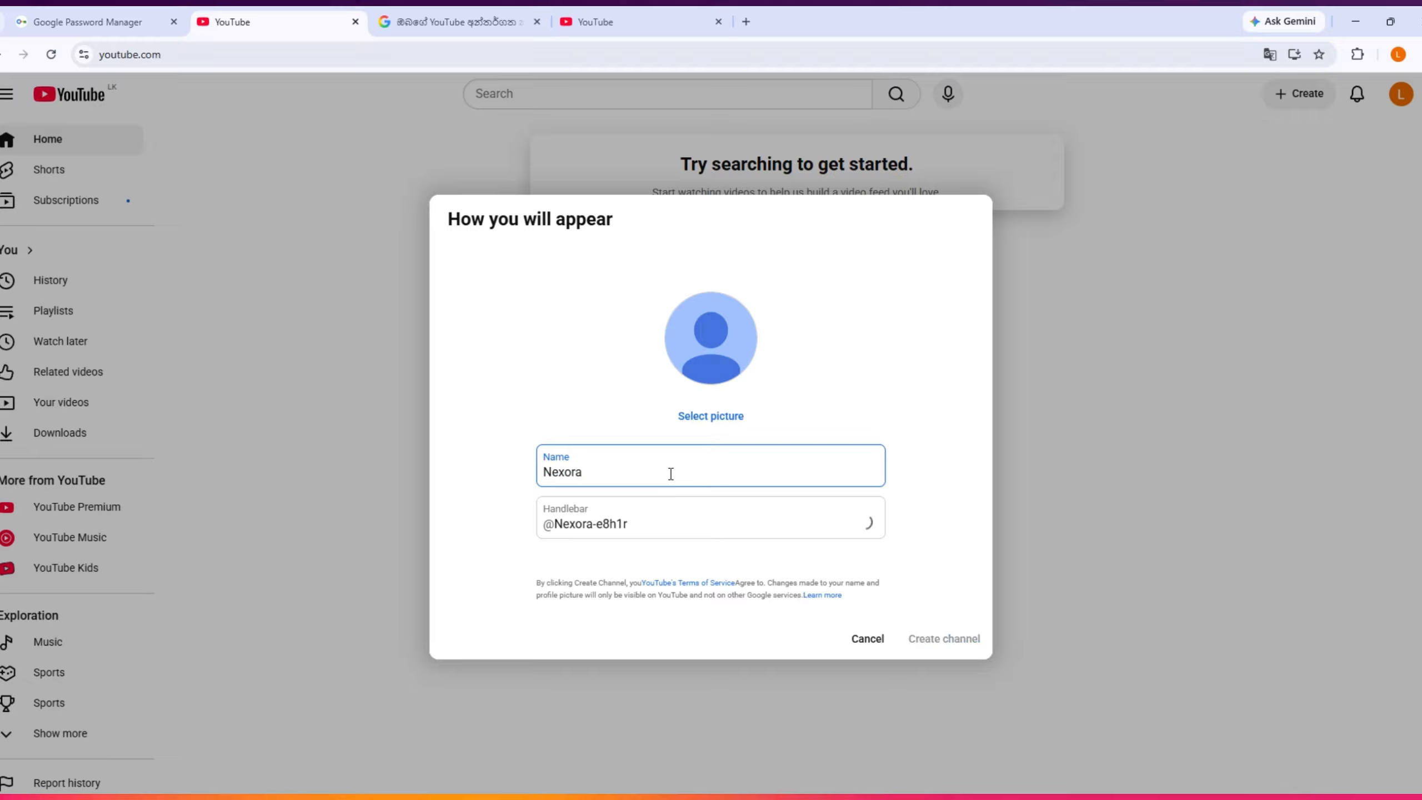
{"action": "type", "text": "Y"}
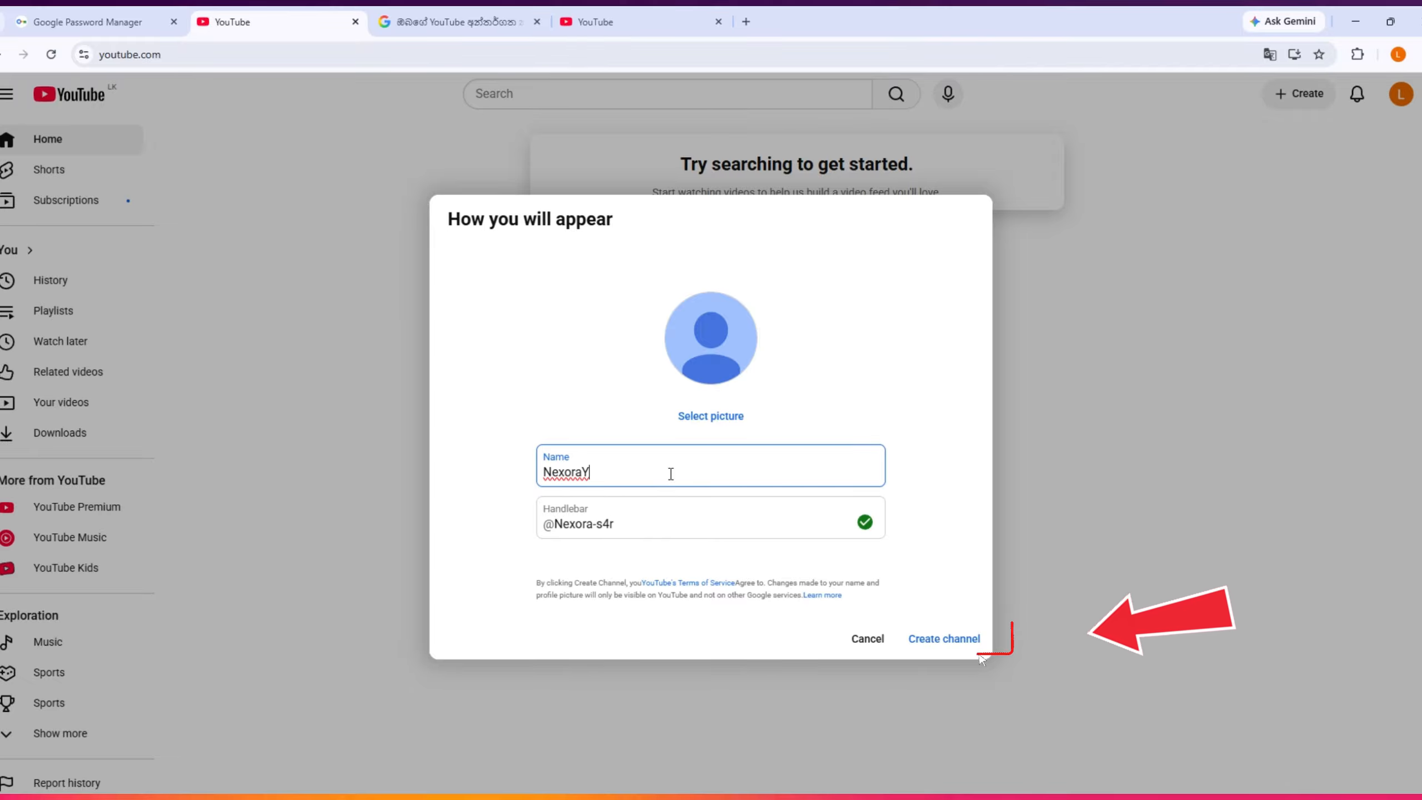
{"action": "type", "text": "t"}
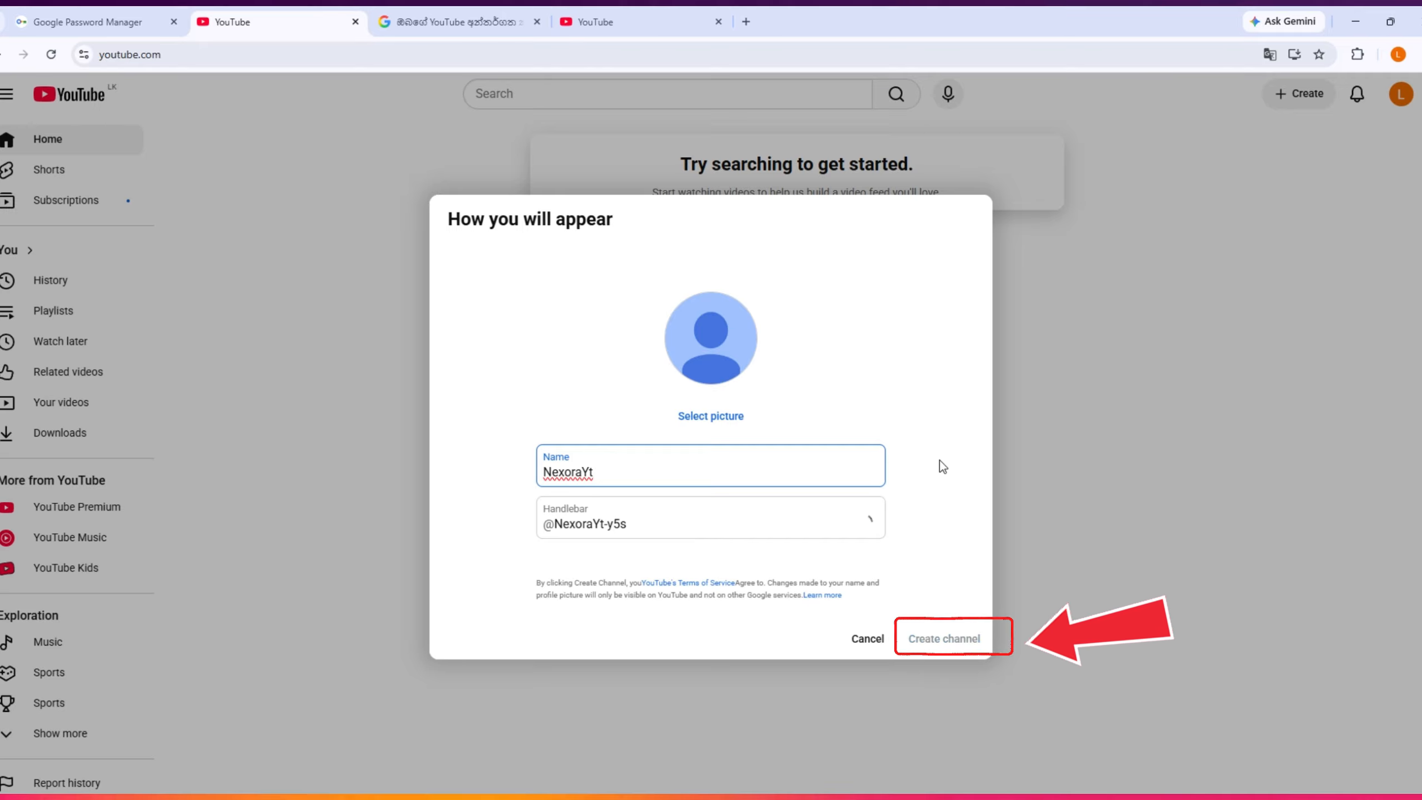
{"action": "left_click", "coordinate": [933, 641]}
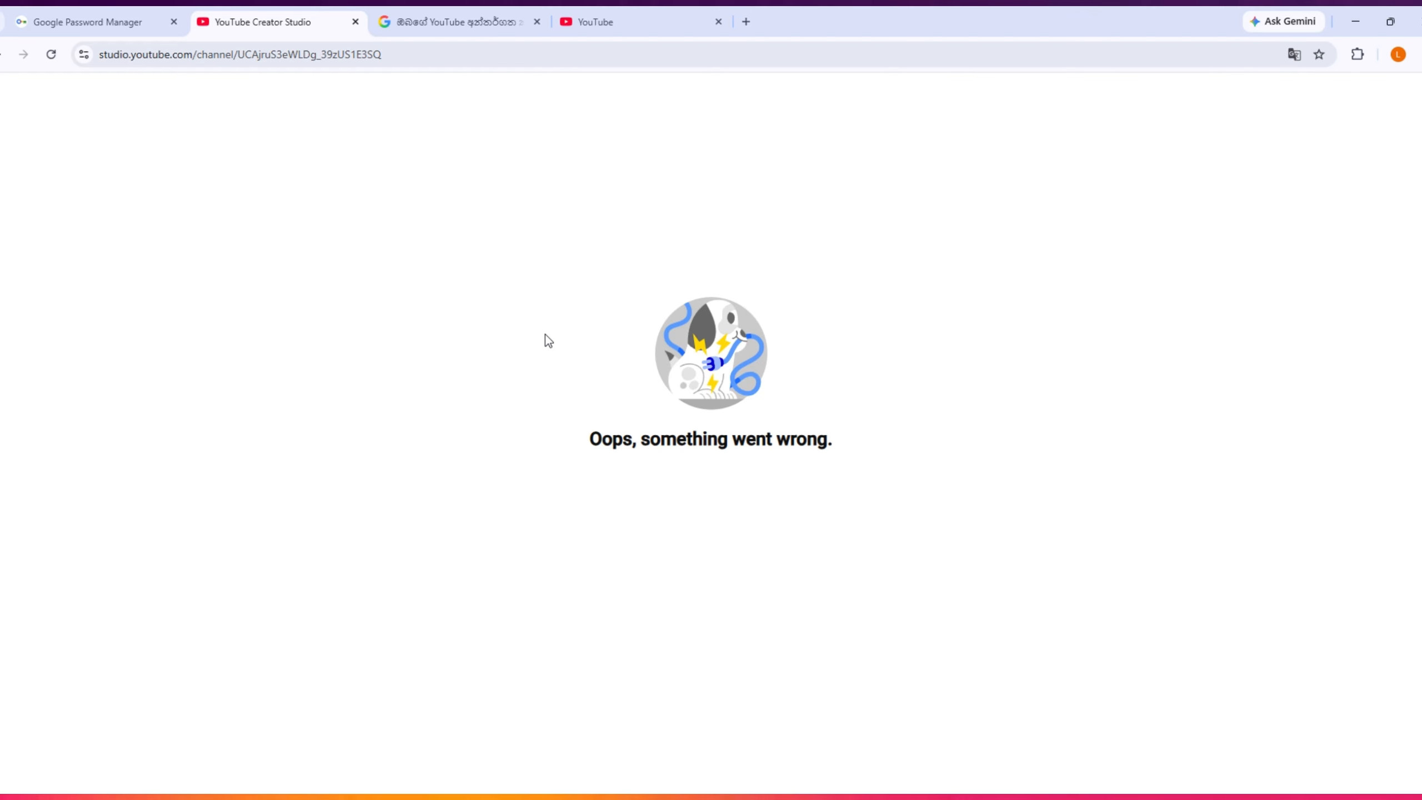
Open the NexoraYt channel page from YouTube Studio and go to its channel customization profile settings
{"action": "left_click_drag", "start_coordinate": [562, 438], "coordinate": [843, 441]}
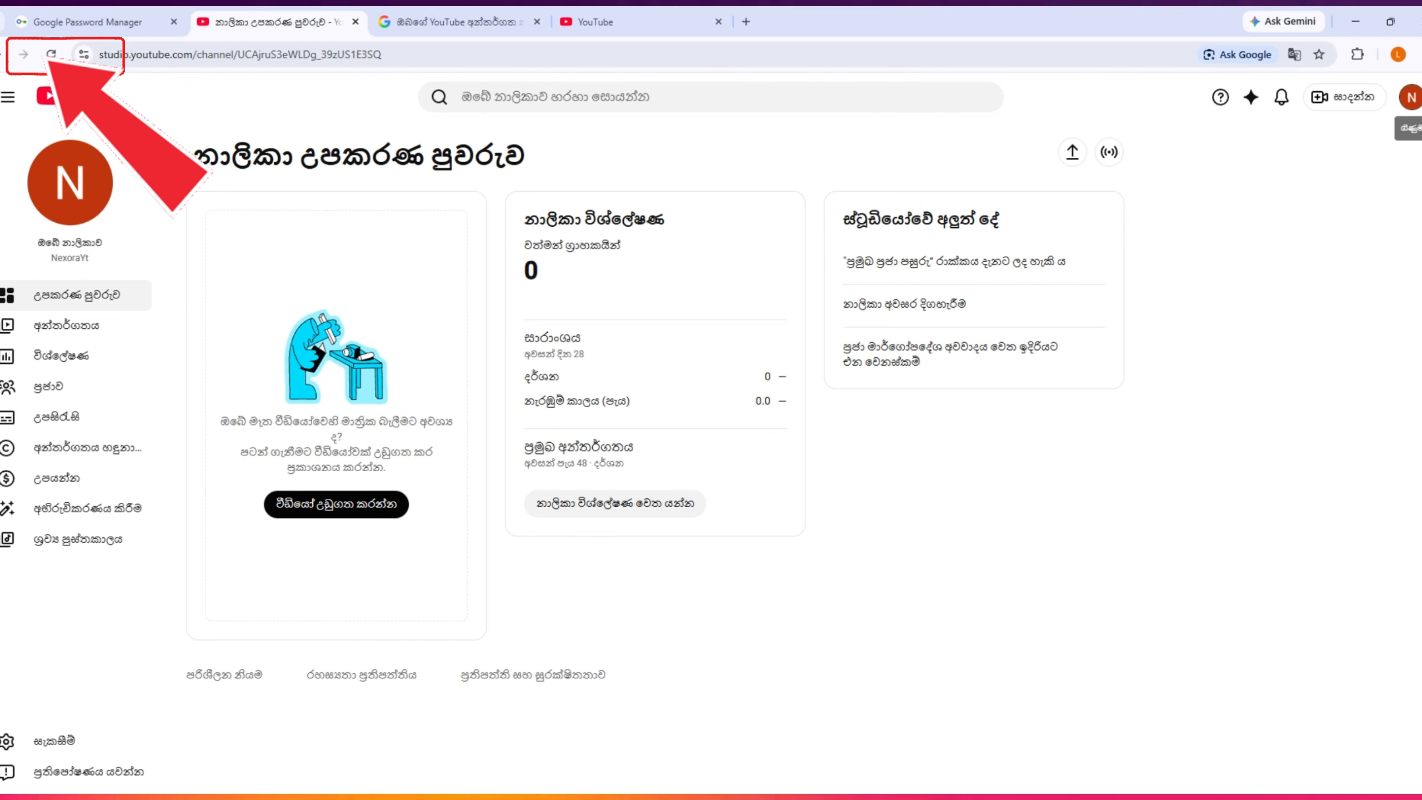
{"action": "left_click", "coordinate": [1410, 96]}
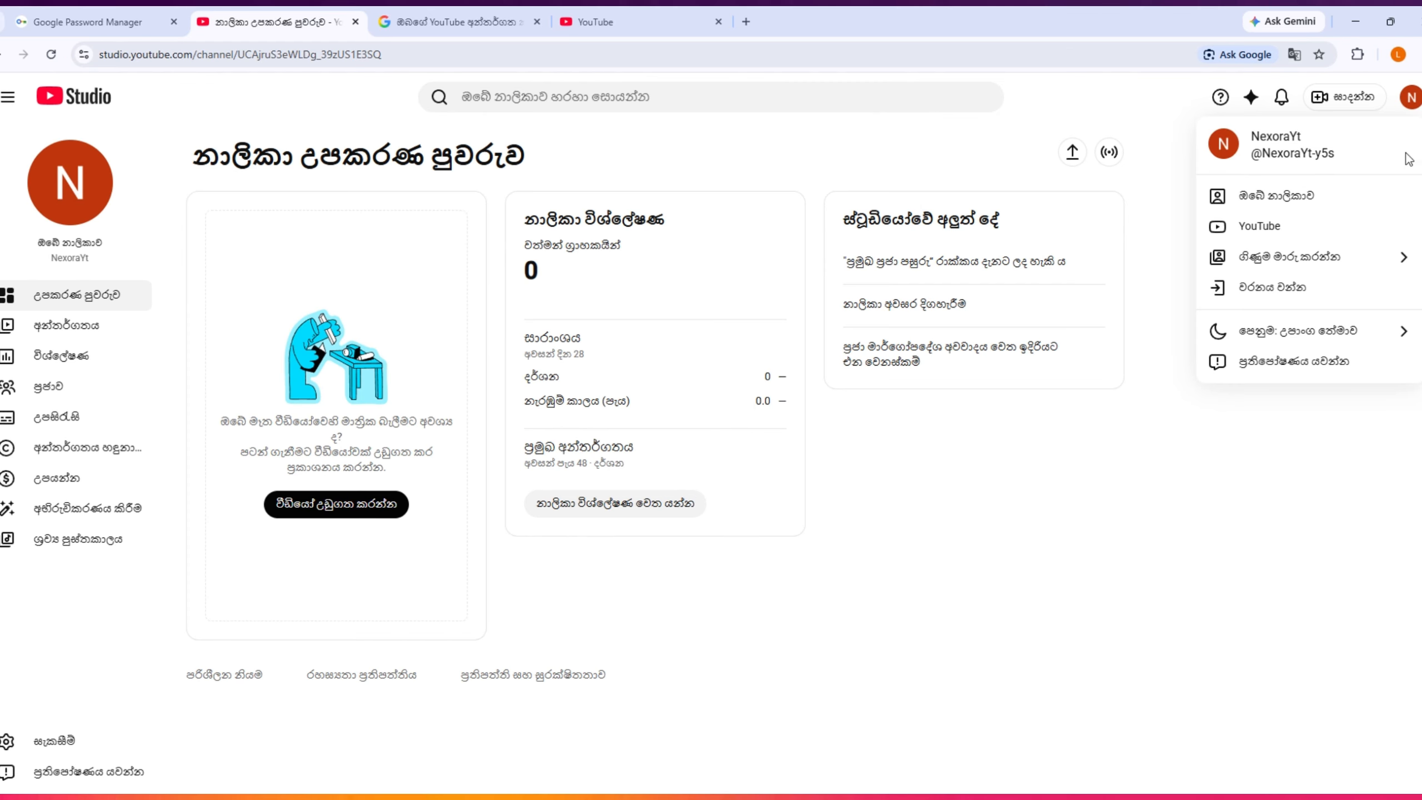
{"action": "left_click", "coordinate": [1275, 197]}
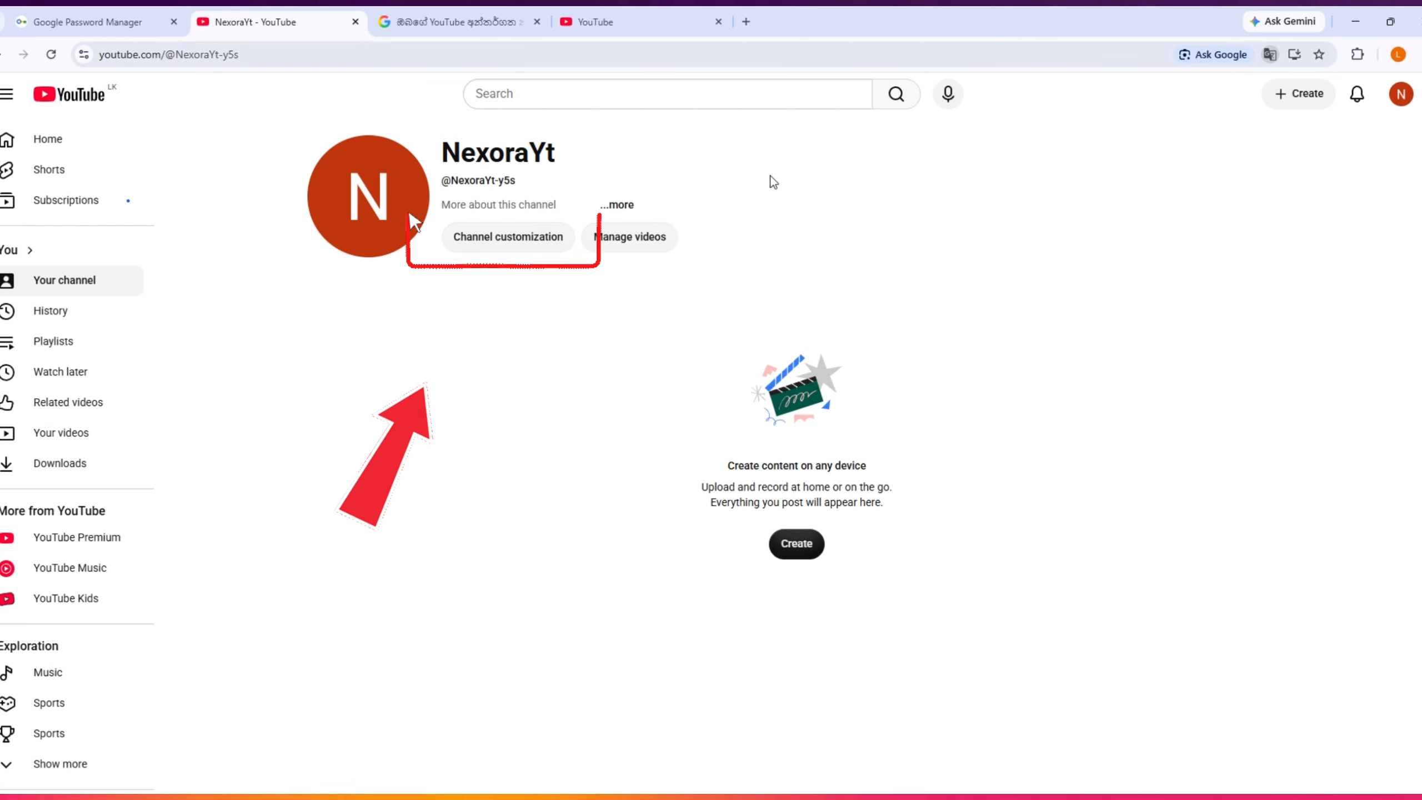
{"action": "left_click", "coordinate": [521, 238]}
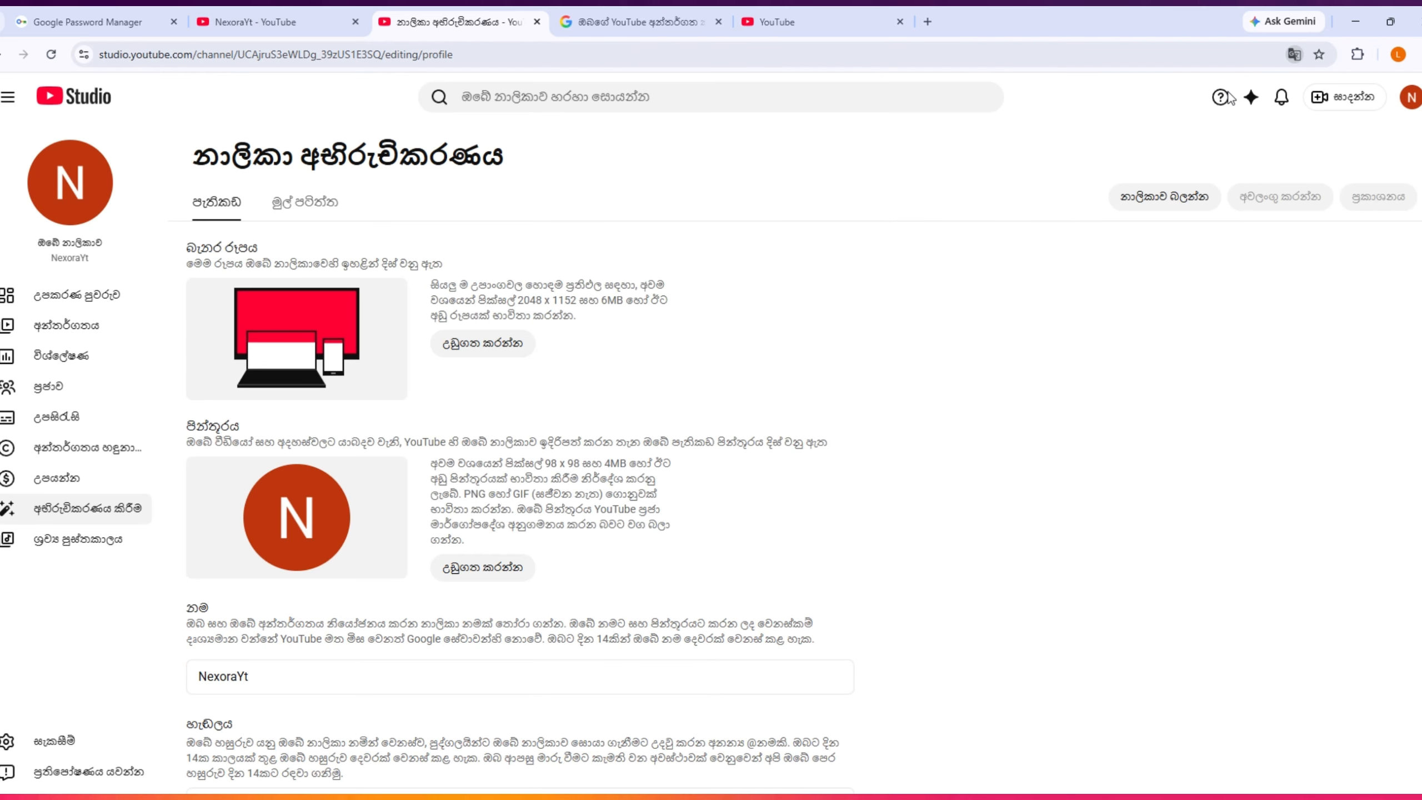
{"action": "scroll", "coordinate": [230, 411], "scroll_direction": "down", "scroll_amount": 4}
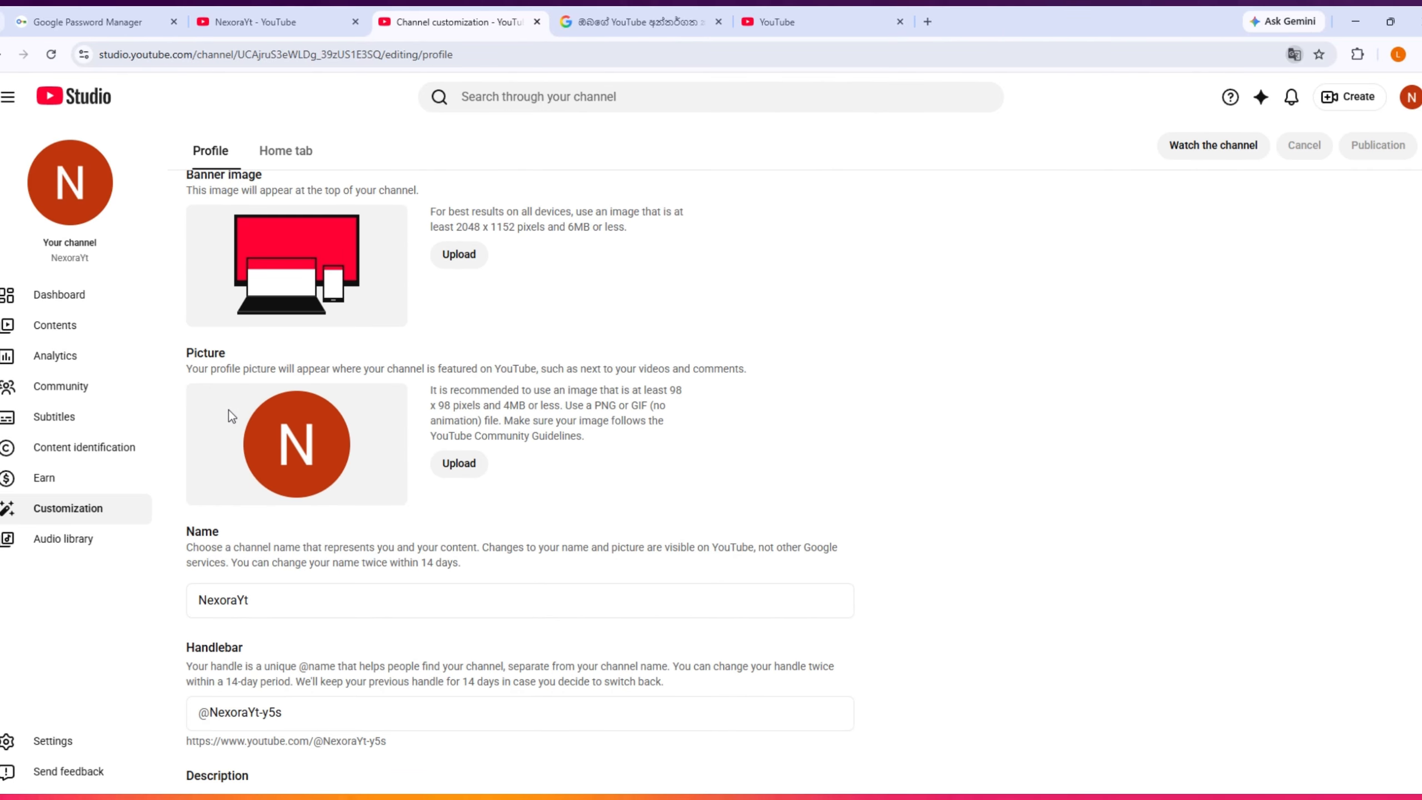
{"action": "scroll", "coordinate": [229, 408], "scroll_direction": "down", "scroll_amount": 6}
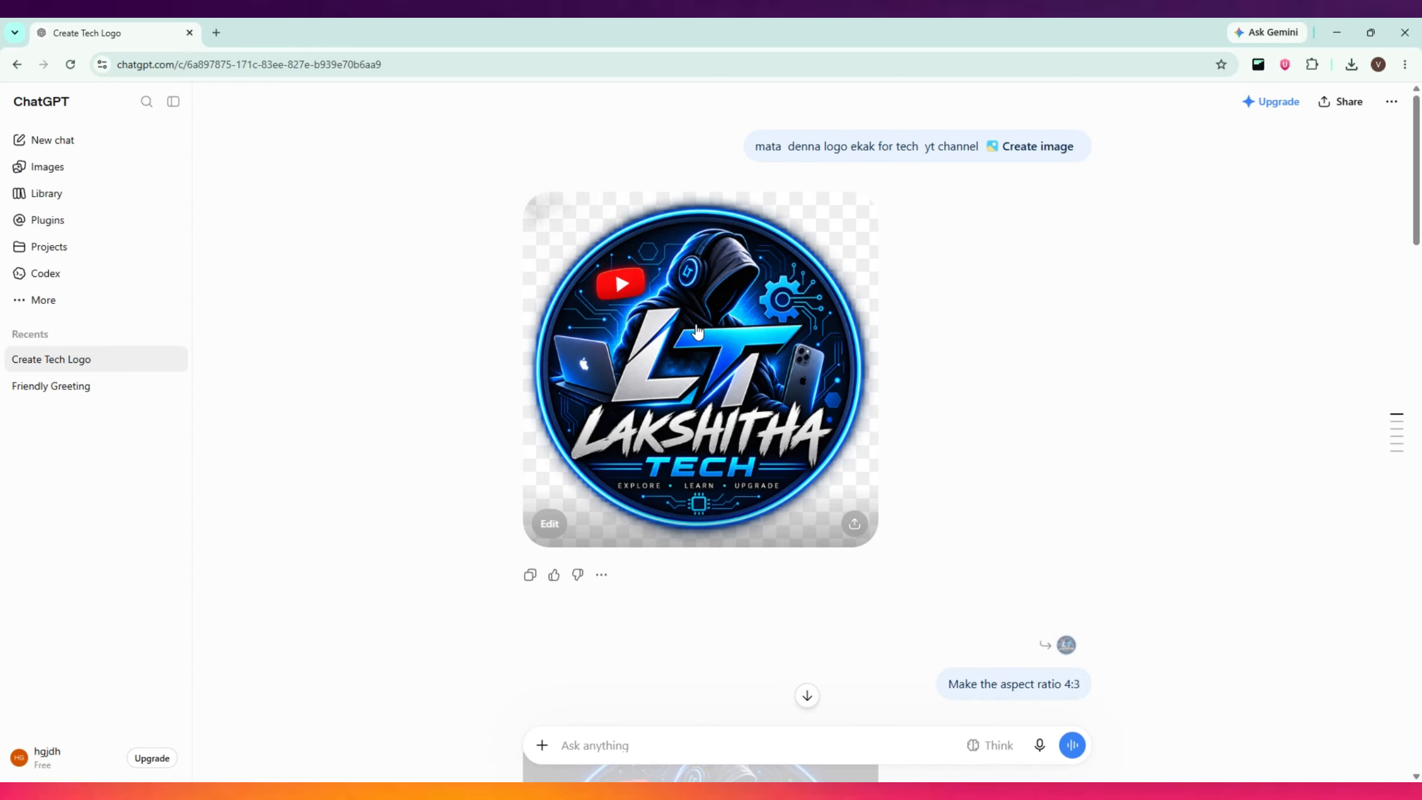
In ChatGPT, copy the earlier prompt "mata denna logo ekak for tech yt channel" with its Create image tag into a new message
{"action": "left_click", "coordinate": [1032, 177]}
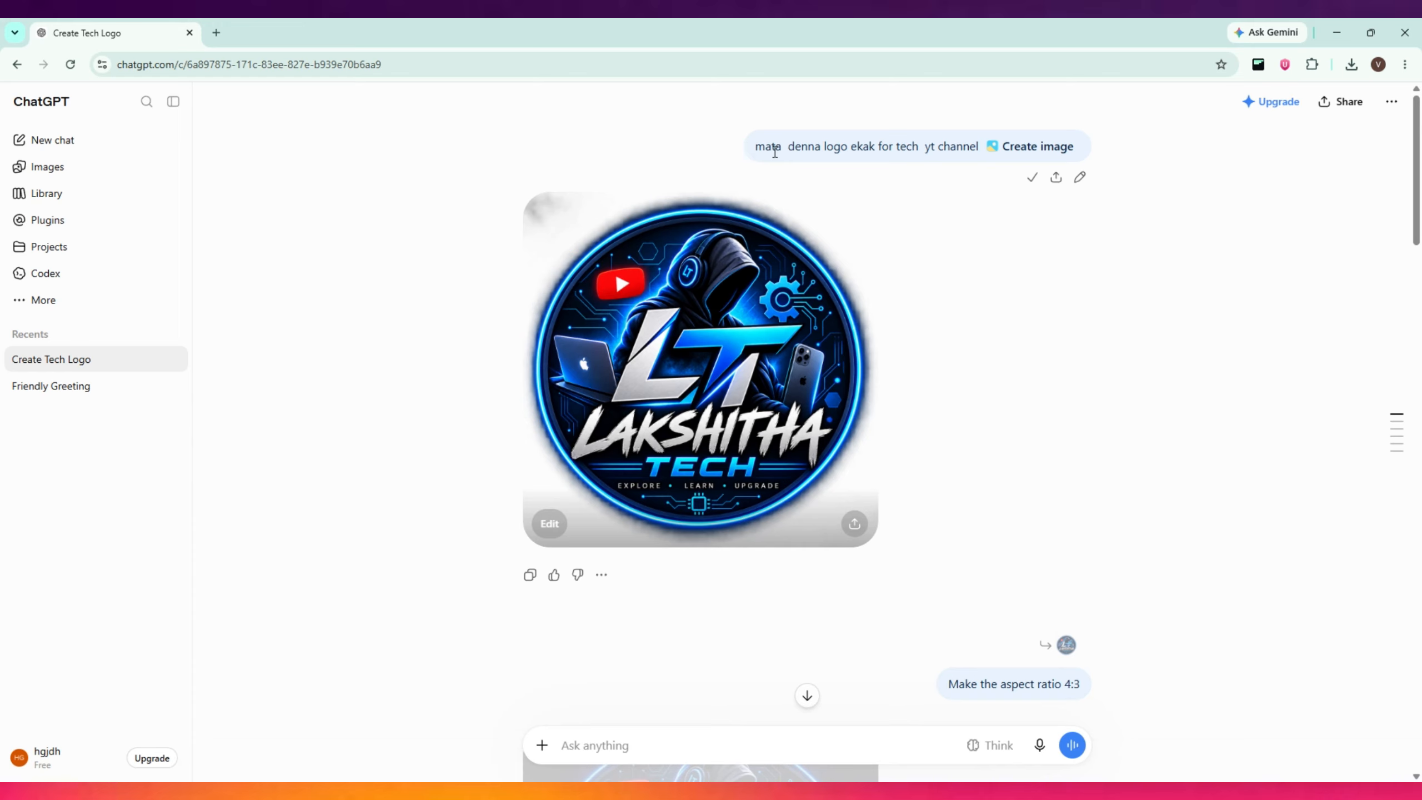
{"action": "left_click", "coordinate": [579, 746]}
{"action": "key", "text": "ctrl+v"}
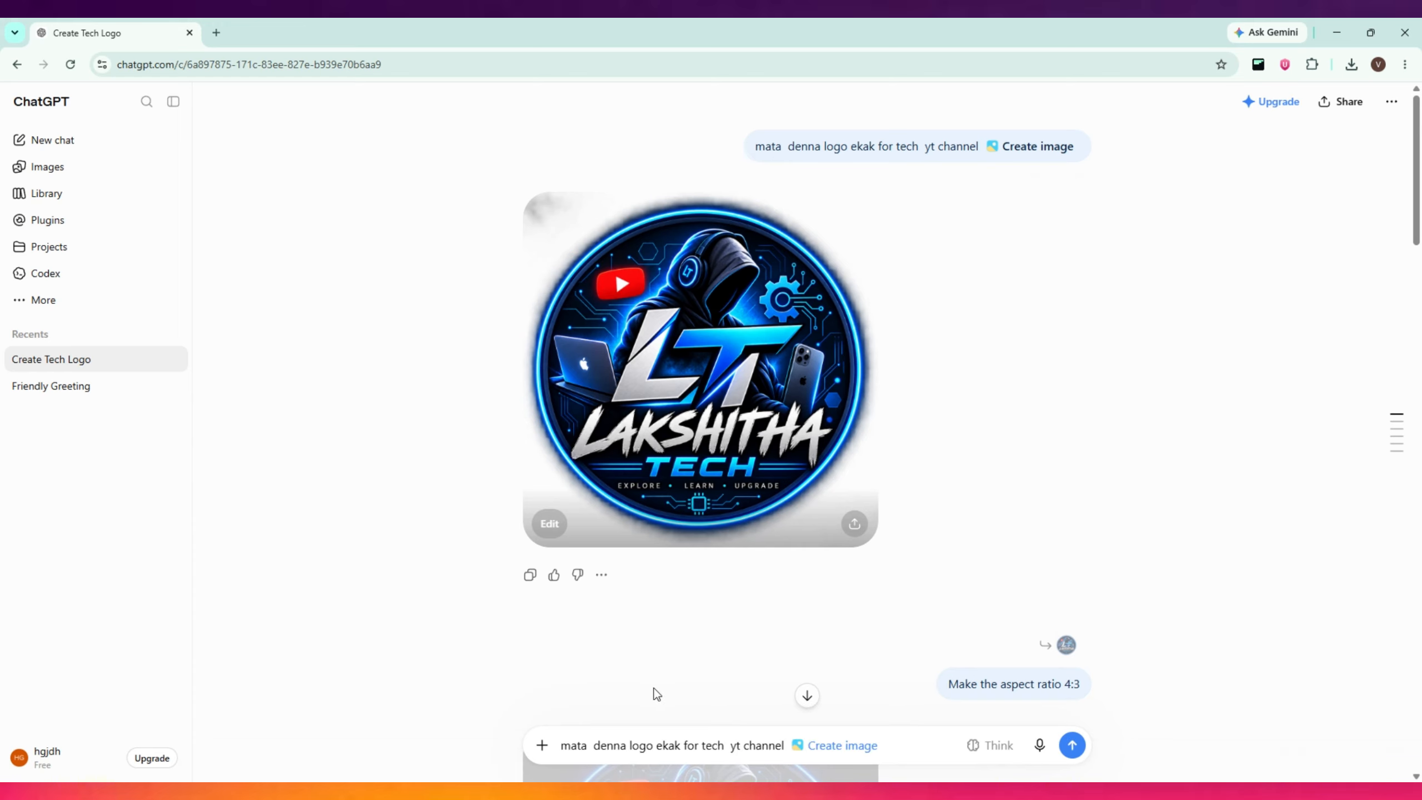
{"action": "scroll", "coordinate": [661, 693], "scroll_direction": "down", "scroll_amount": 9}
{"action": "scroll", "coordinate": [873, 715], "scroll_direction": "up", "scroll_amount": 4}
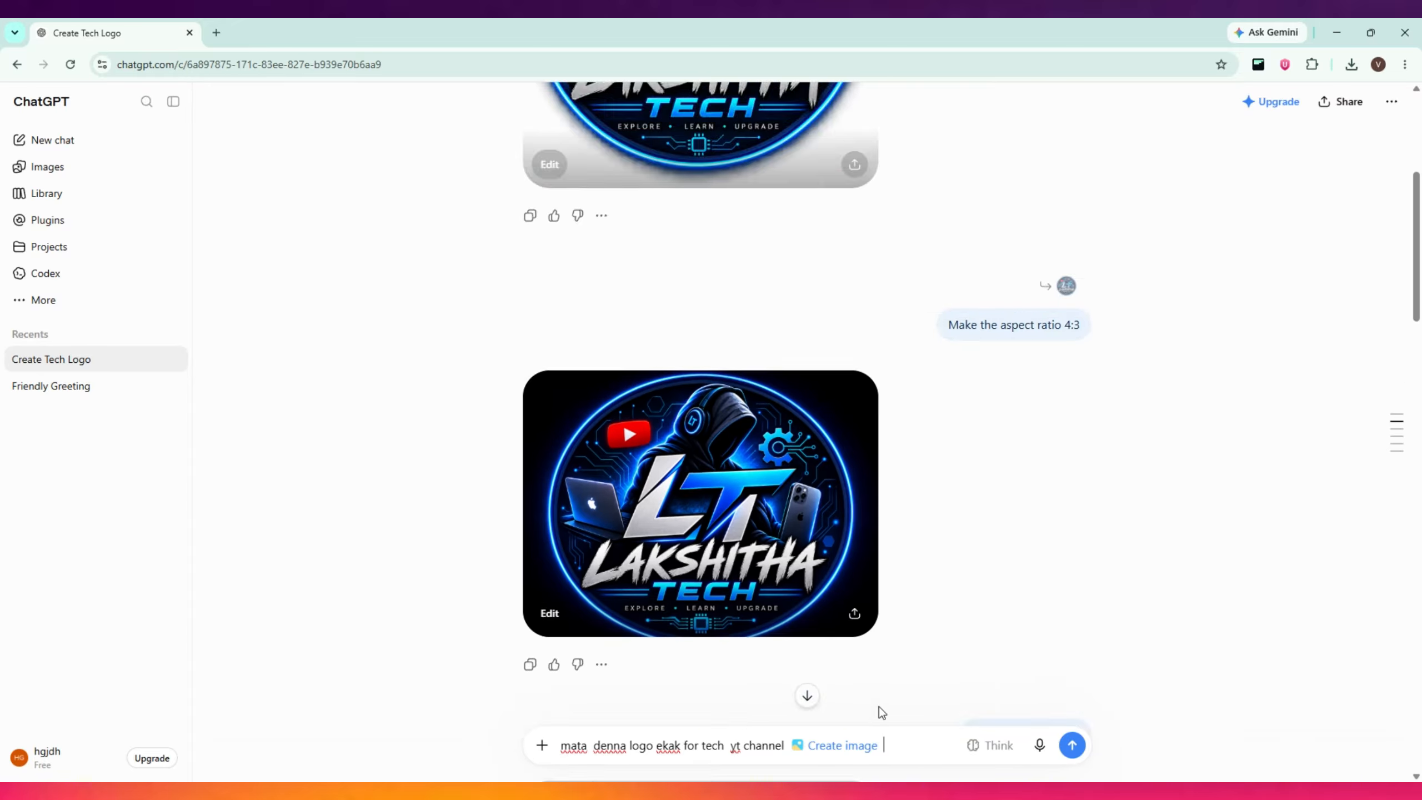
{"action": "scroll", "coordinate": [880, 708], "scroll_direction": "up", "scroll_amount": 5}
Remove the Create image tag from the drafted logo prompt and attach the Create image tool to it again
{"action": "left_click_drag", "start_coordinate": [905, 750], "coordinate": [808, 750]}
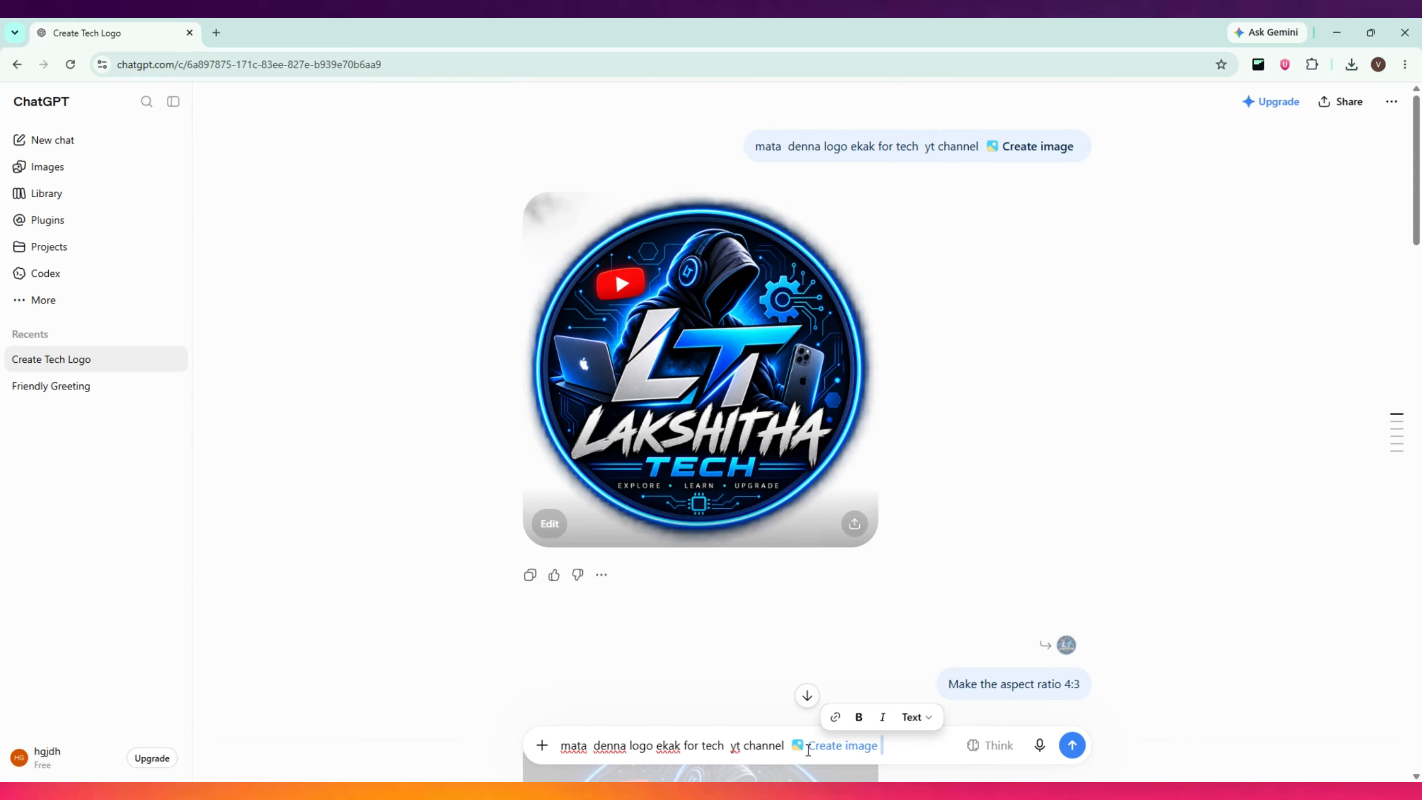
{"action": "triple_click", "coordinate": [812, 753]}
{"action": "left_click", "coordinate": [835, 750]}
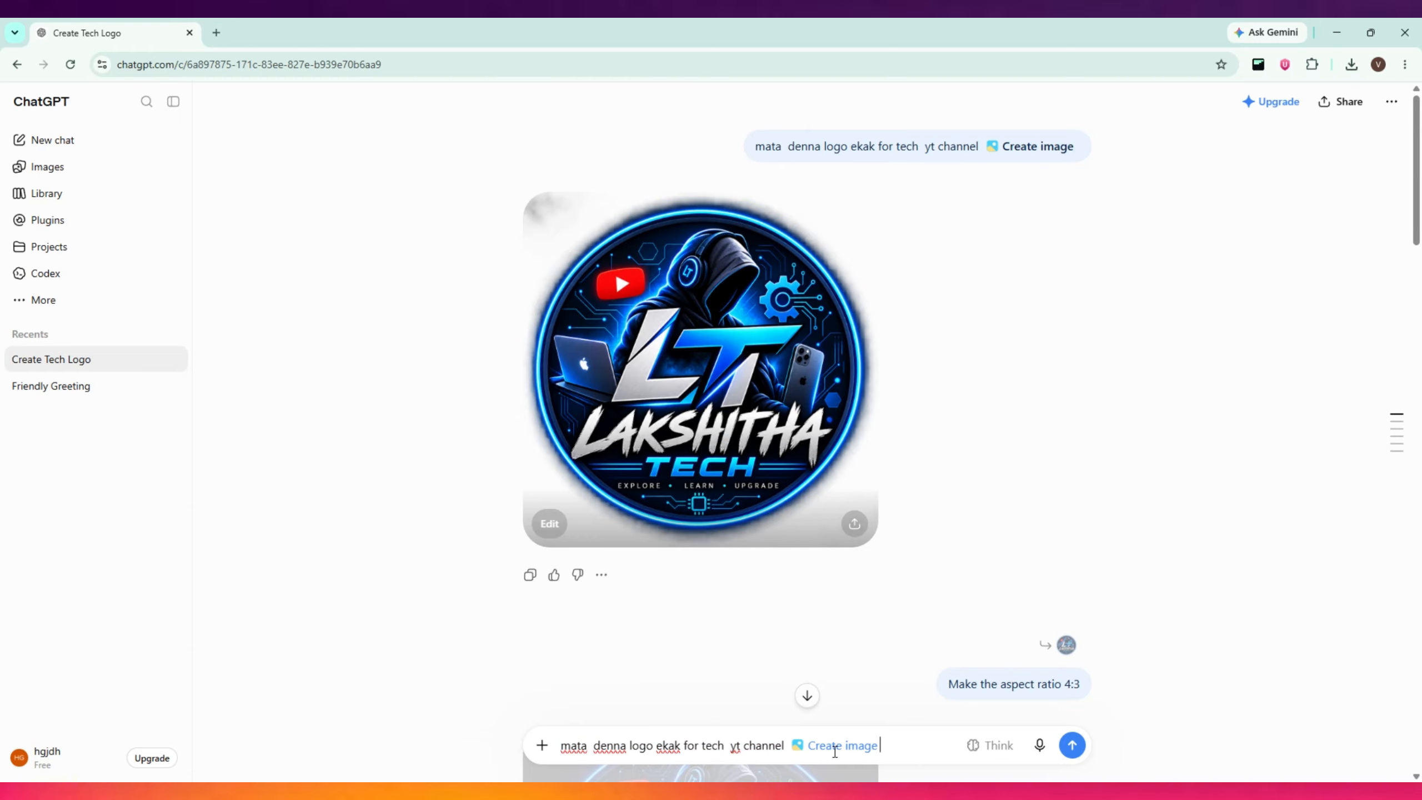
{"action": "left_click_drag", "start_coordinate": [901, 749], "coordinate": [829, 746]}
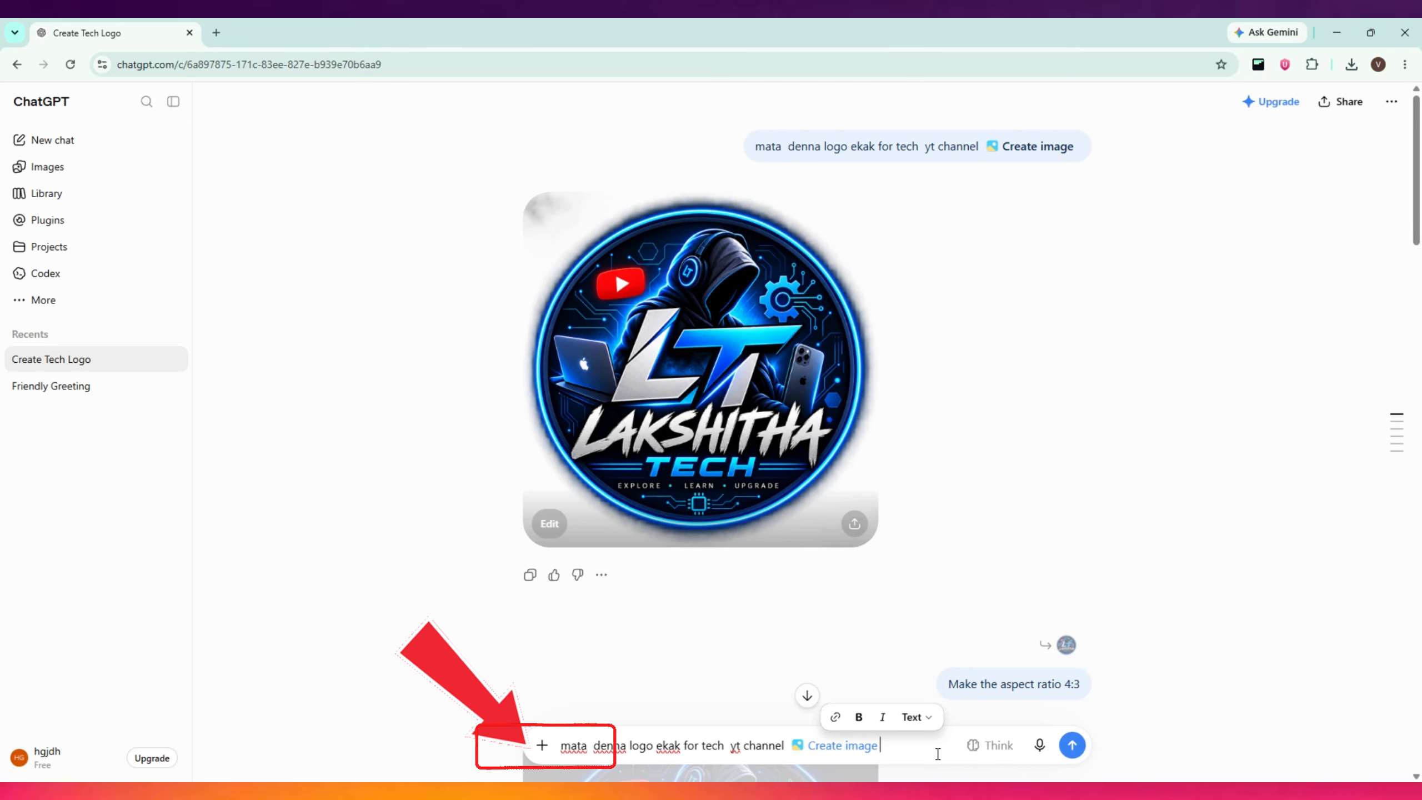
{"action": "key", "text": "BackSpace"}
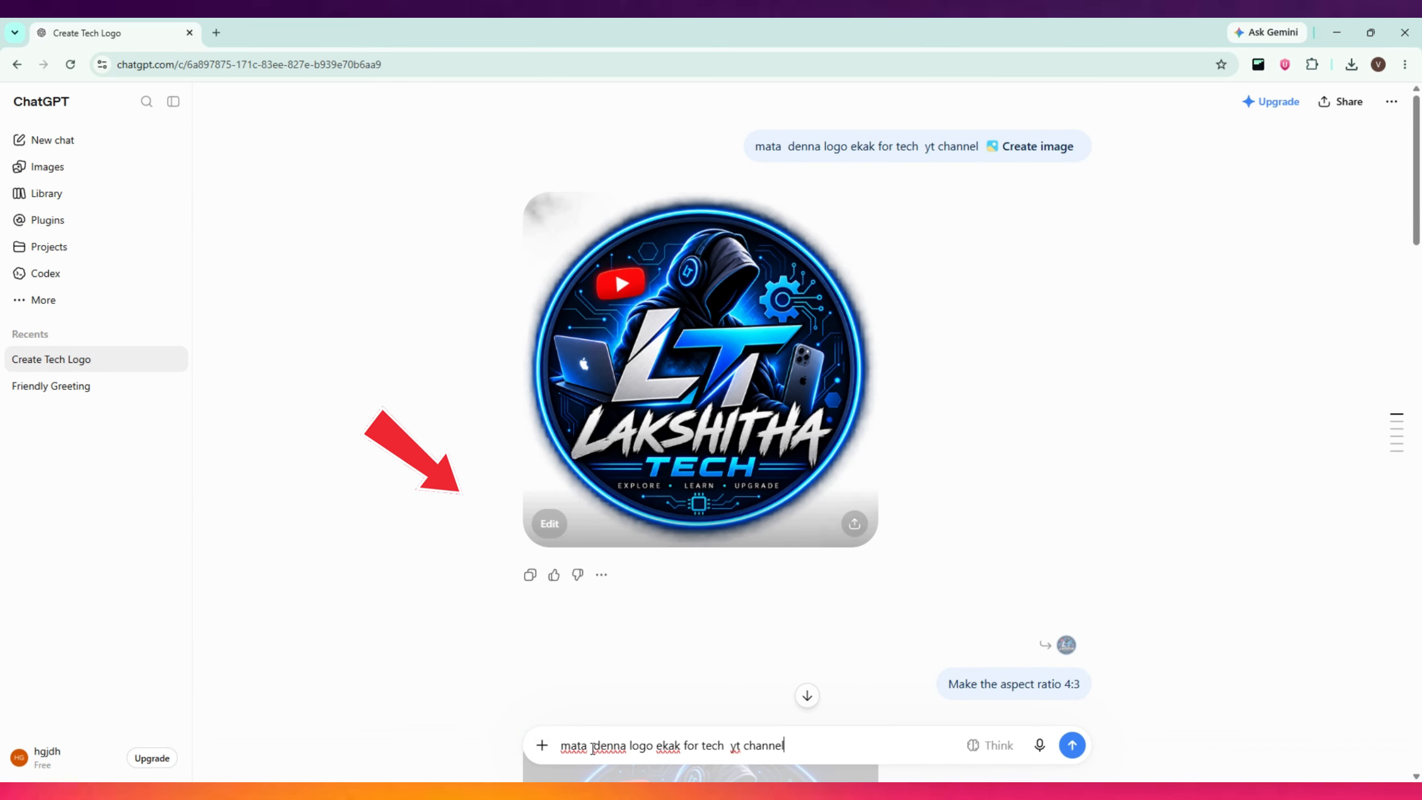
{"action": "left_click", "coordinate": [541, 744]}
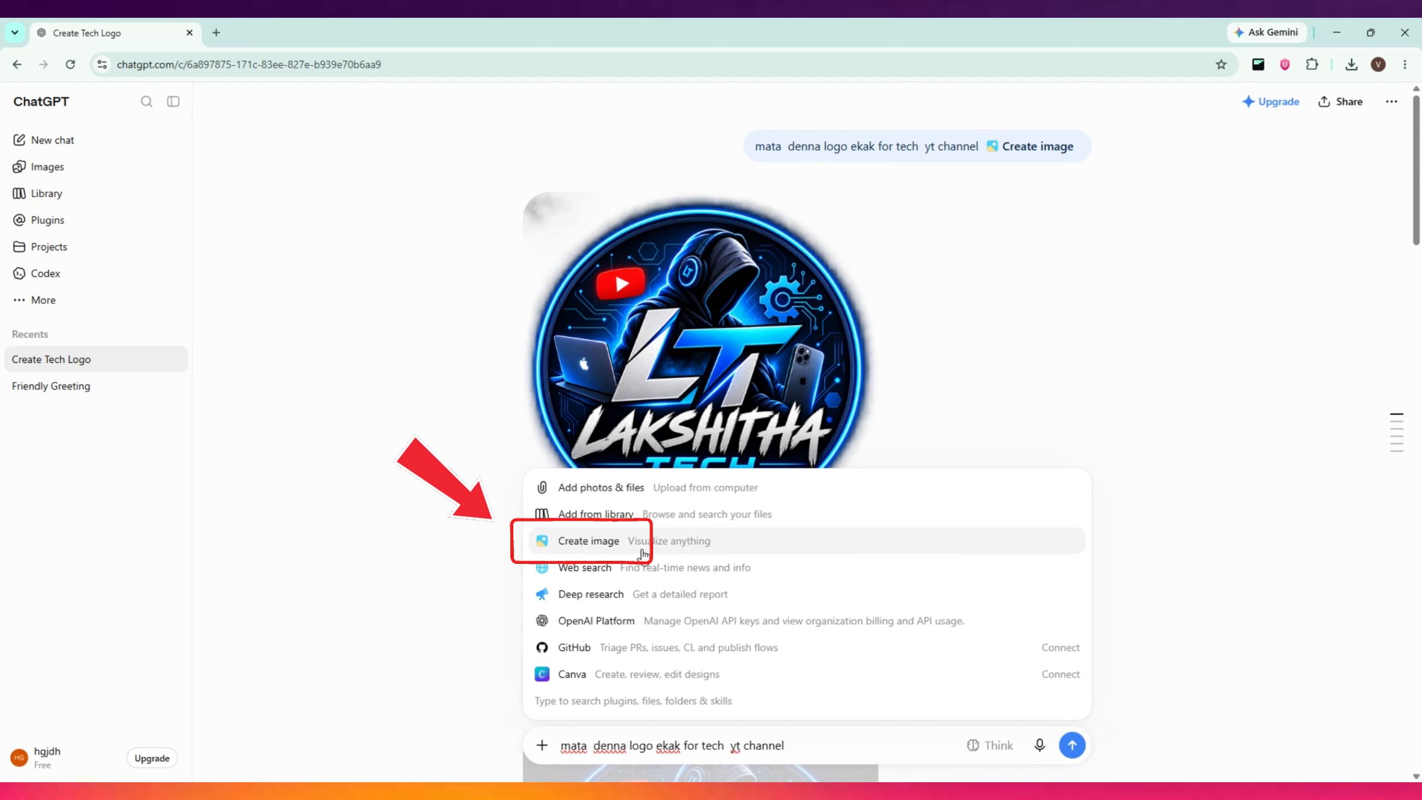
{"action": "left_click", "coordinate": [603, 545]}
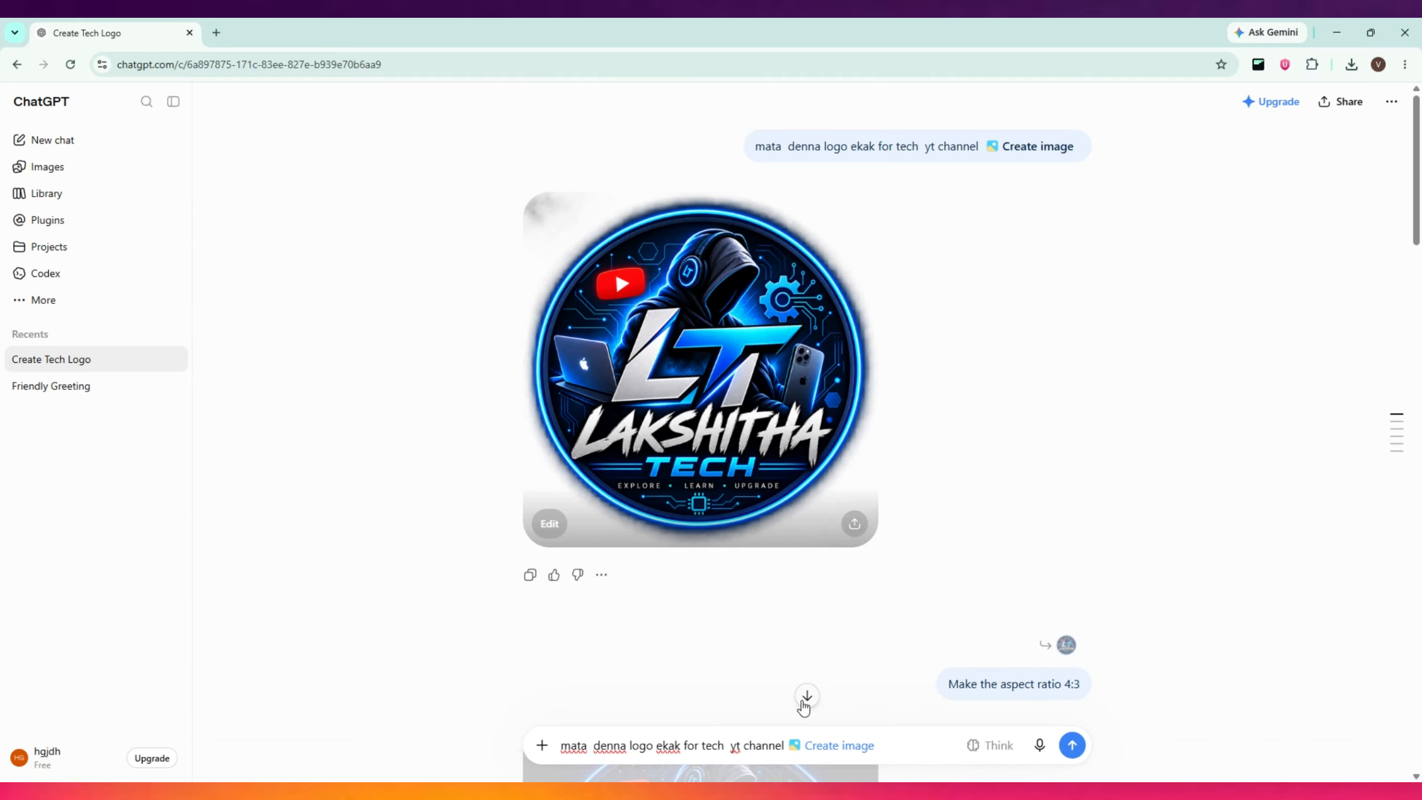
Review the follow-up requests that resize the logo image to 4:3 and to 2048 x 1152
{"action": "scroll", "coordinate": [840, 586], "scroll_direction": "down", "scroll_amount": 3}
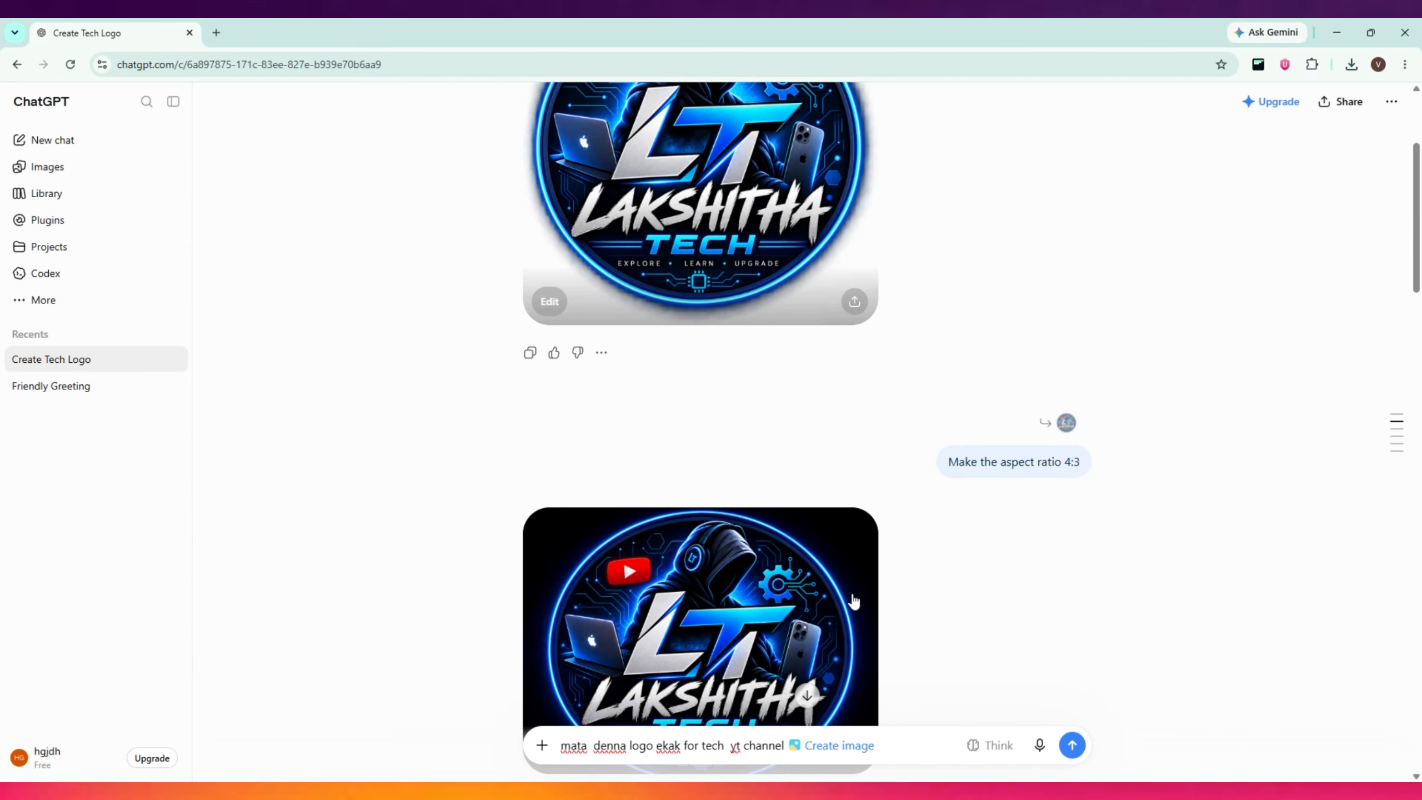
{"action": "scroll", "coordinate": [840, 560], "scroll_direction": "up", "scroll_amount": 2}
{"action": "scroll", "coordinate": [722, 427], "scroll_direction": "down", "scroll_amount": 10}
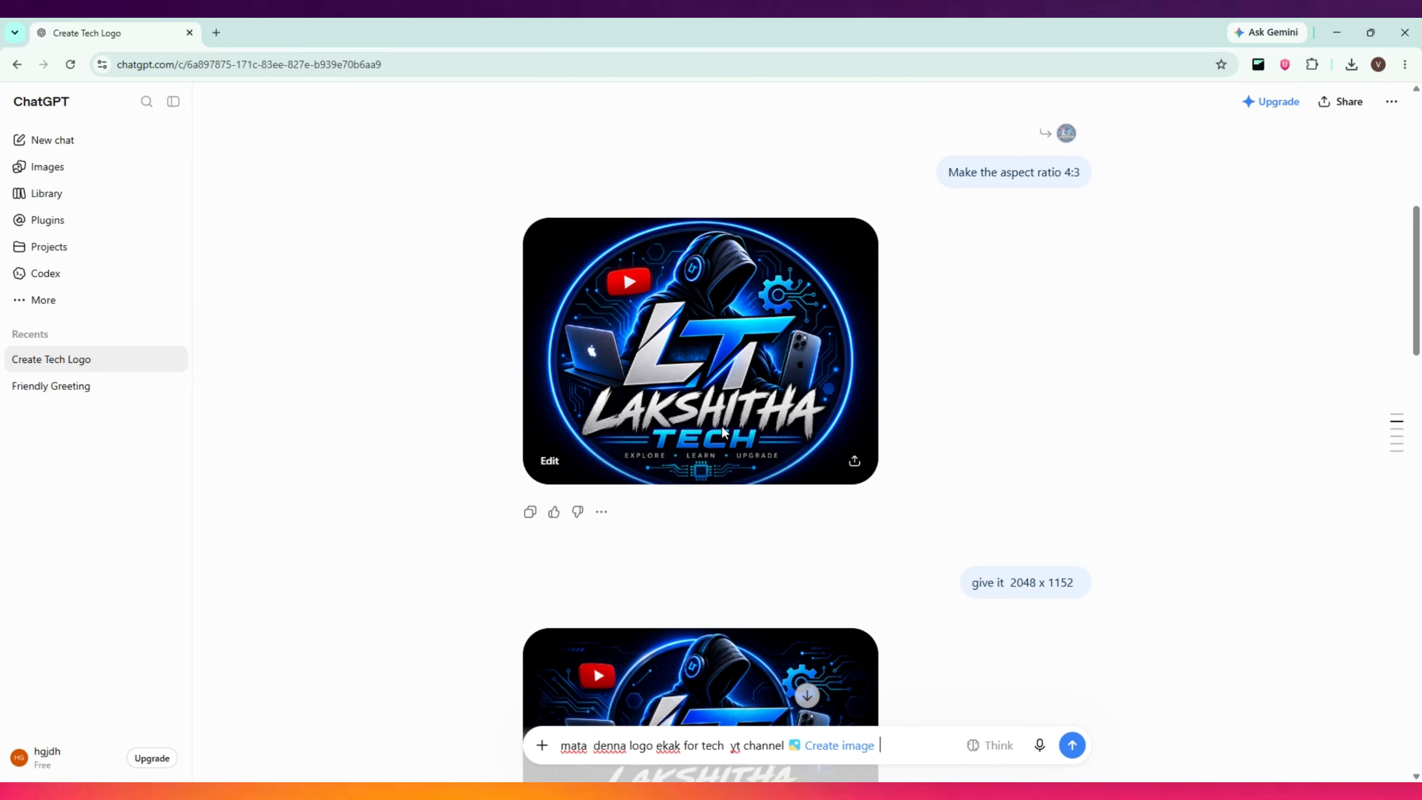
{"action": "left_click_drag", "start_coordinate": [971, 358], "coordinate": [1089, 359]}
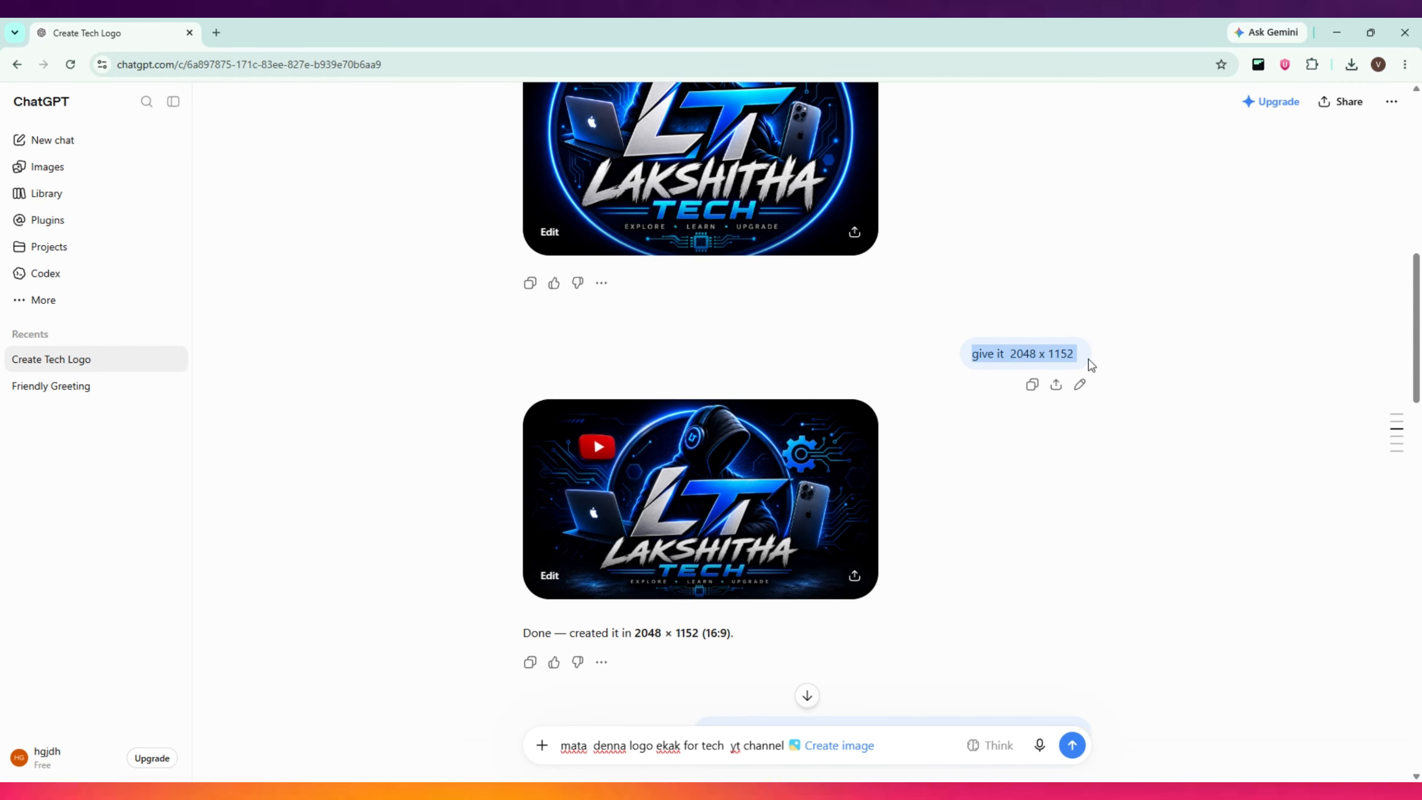
{"action": "left_click", "coordinate": [1019, 364]}
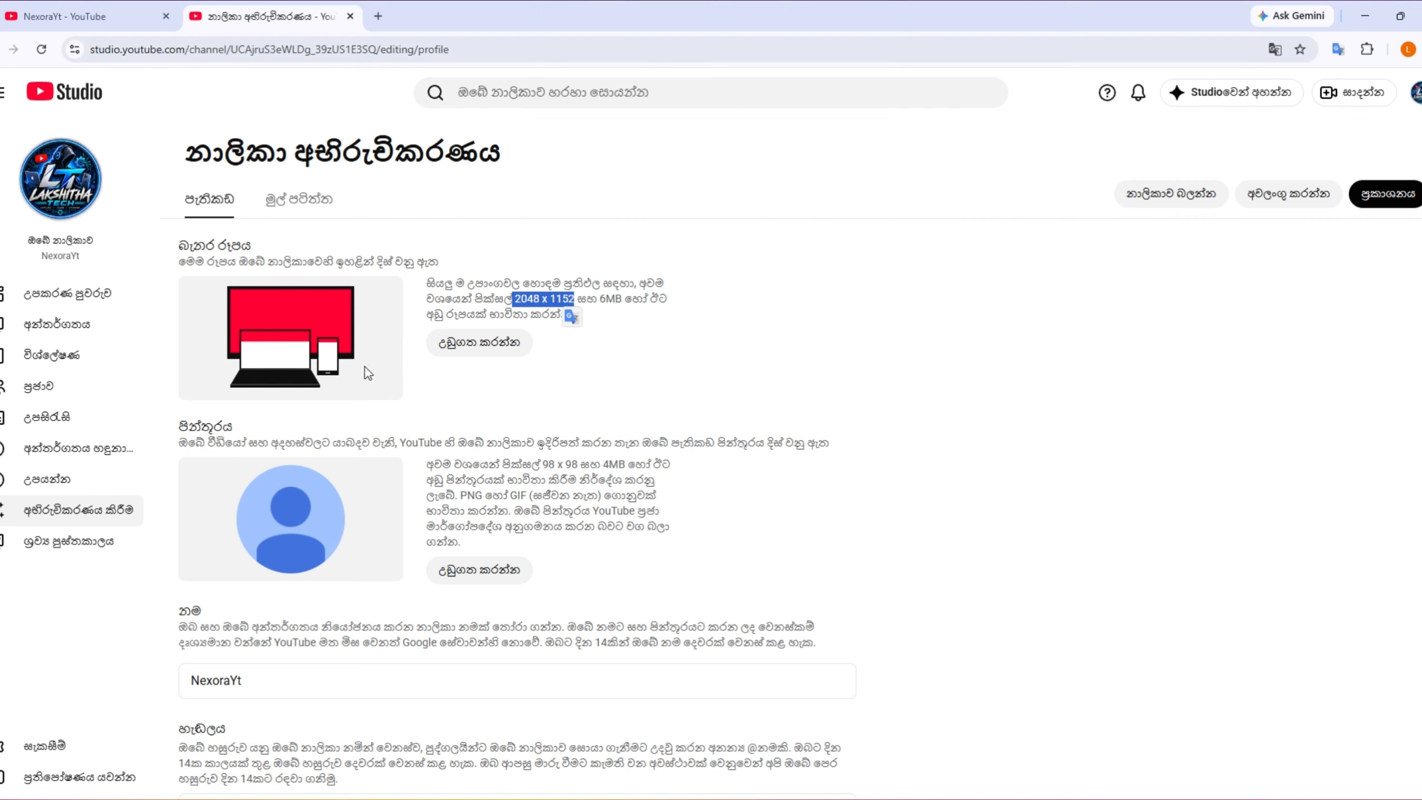
Switch to YouTube Studio and set the wide LT tech artwork as the channel's banner image
{"action": "left_click", "coordinate": [634, 351]}
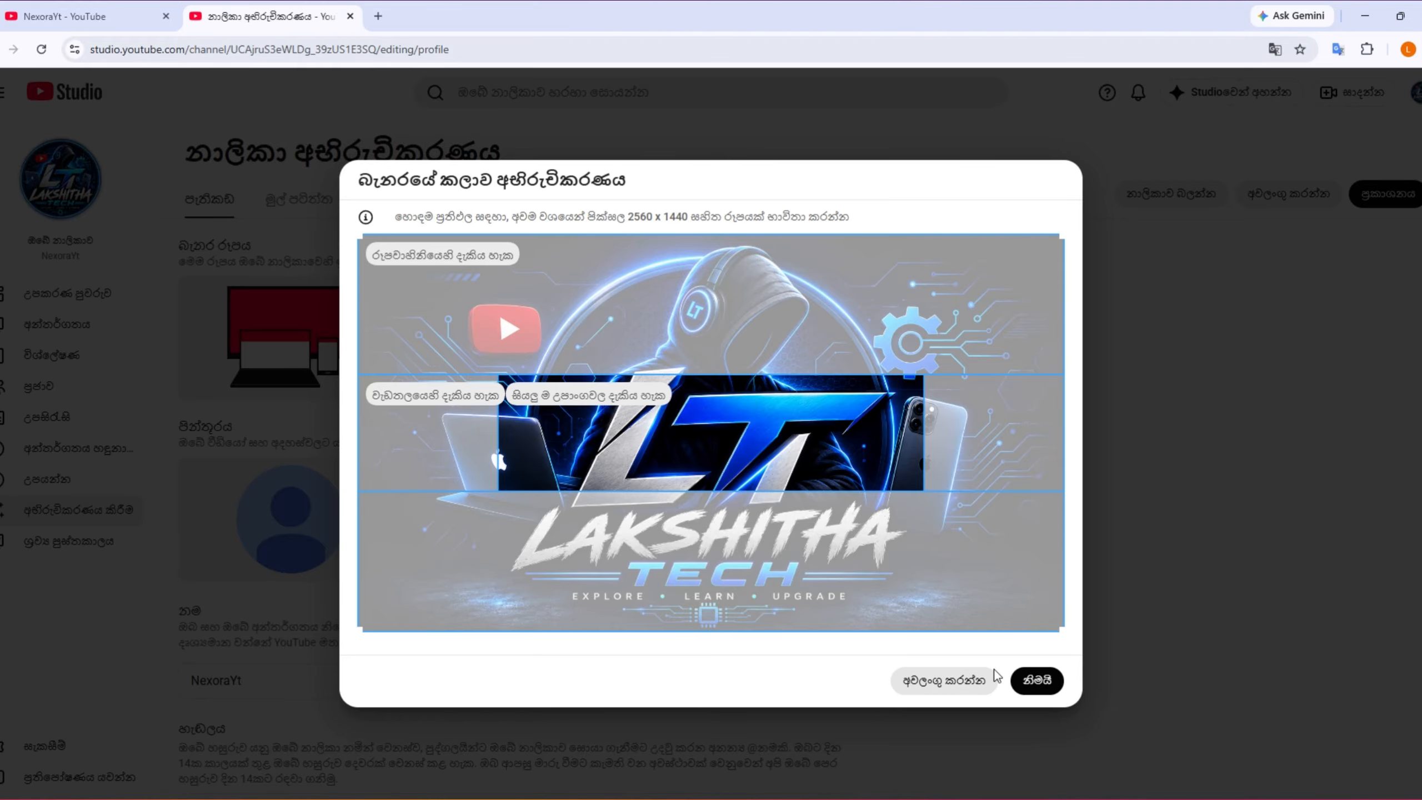
{"action": "left_click", "coordinate": [1037, 679]}
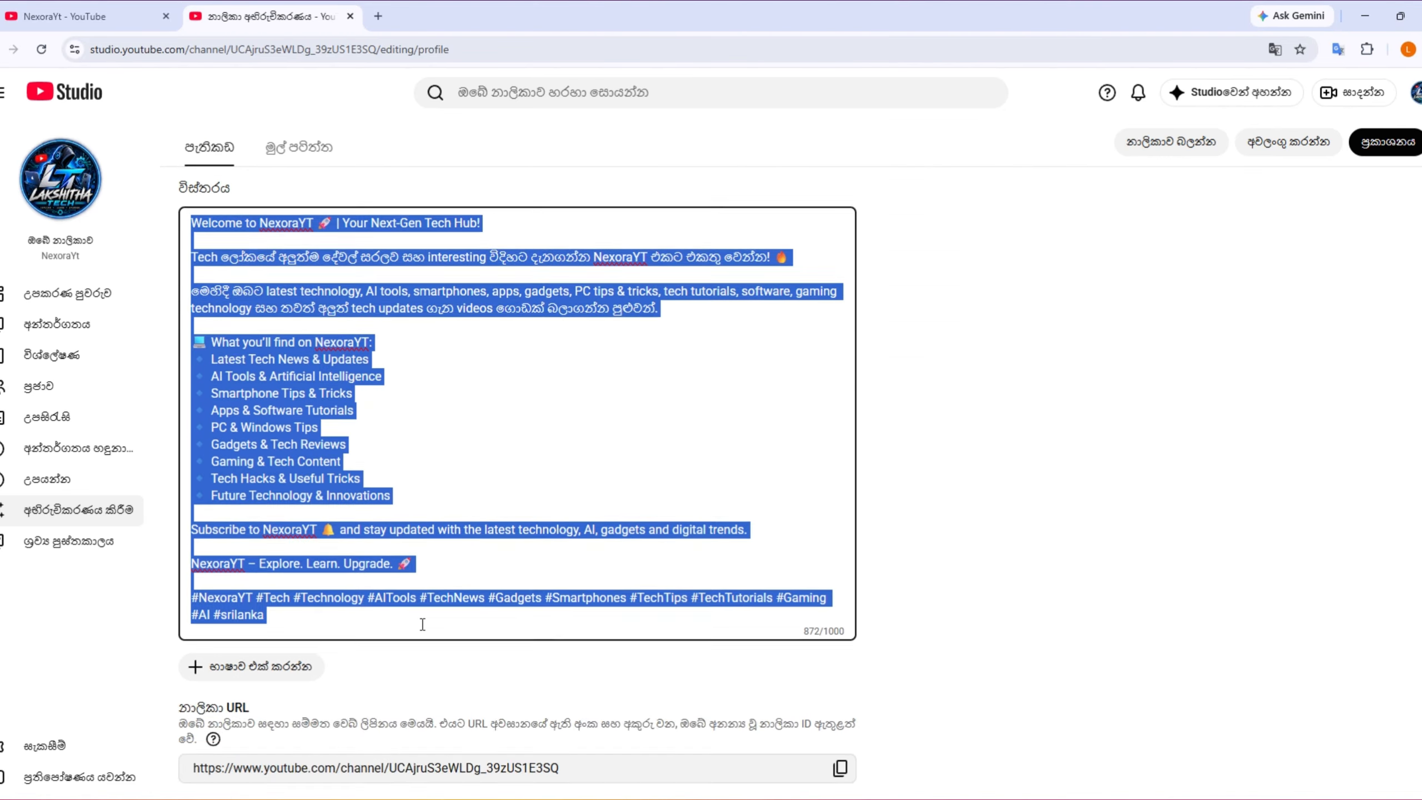
Remove the existing video watermark from the channel's profile settings
{"action": "scroll", "coordinate": [422, 624], "scroll_direction": "down", "scroll_amount": 3}
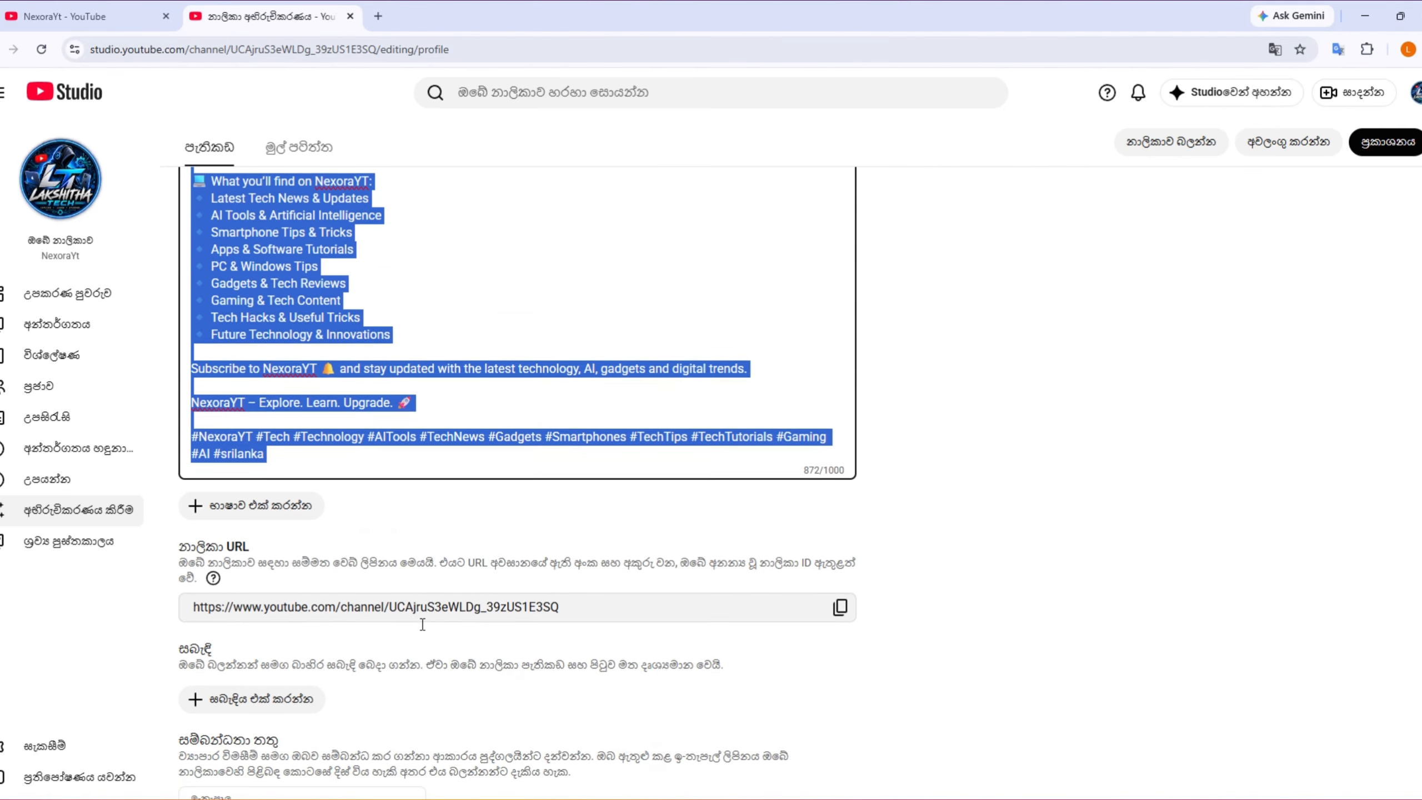
{"action": "scroll", "coordinate": [423, 625], "scroll_direction": "up", "scroll_amount": 4}
{"action": "scroll", "coordinate": [423, 624], "scroll_direction": "down", "scroll_amount": 1}
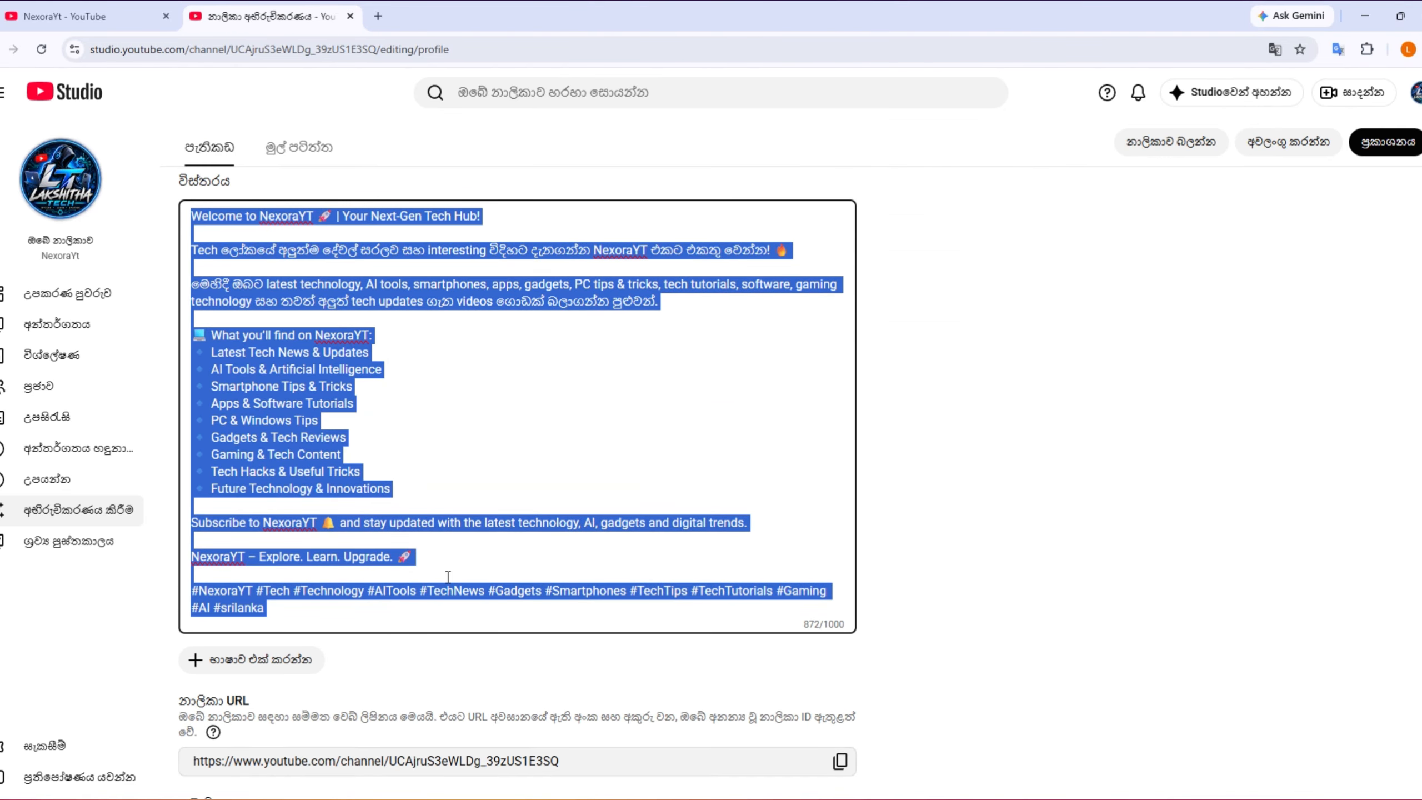
{"action": "scroll", "coordinate": [460, 590], "scroll_direction": "down", "scroll_amount": 7}
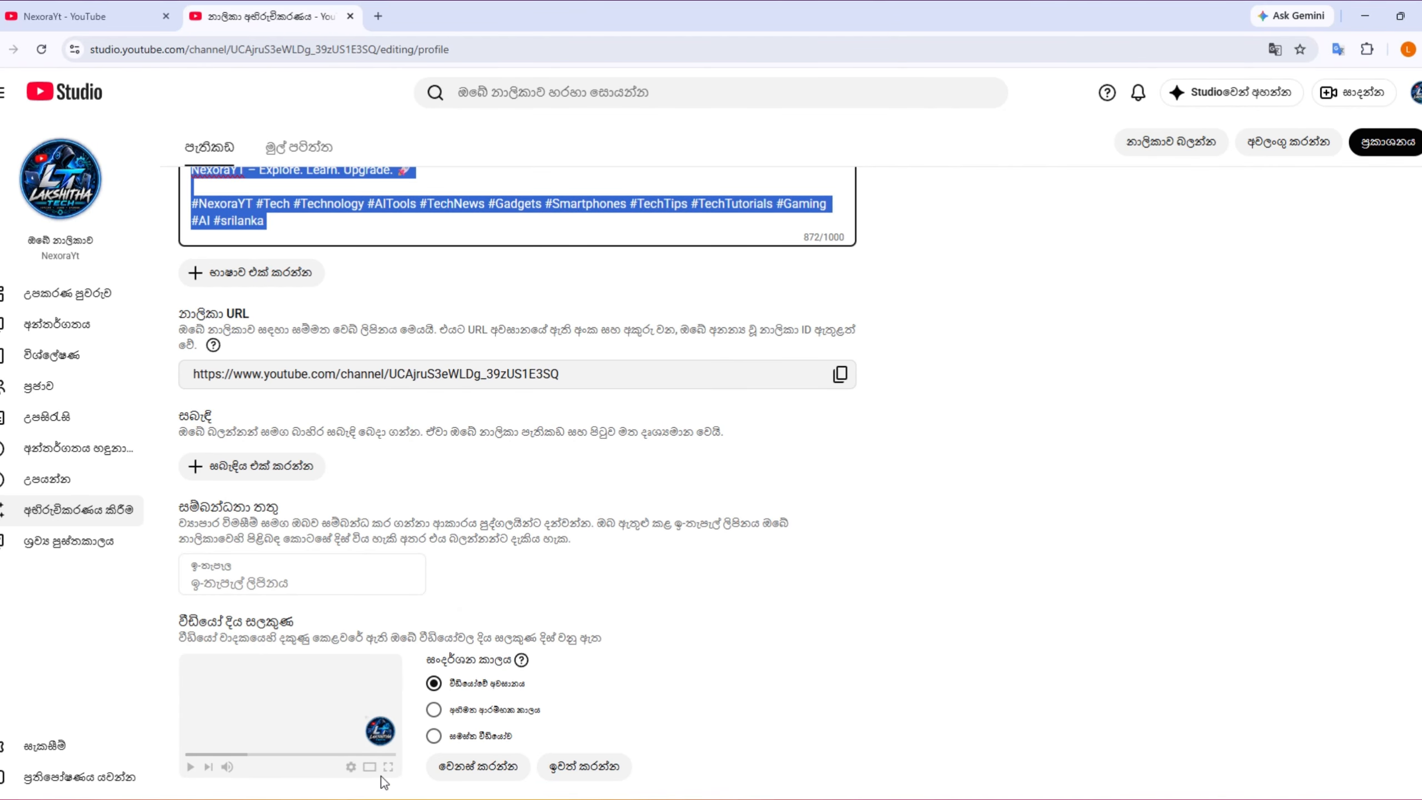
{"action": "left_click", "coordinate": [563, 772]}
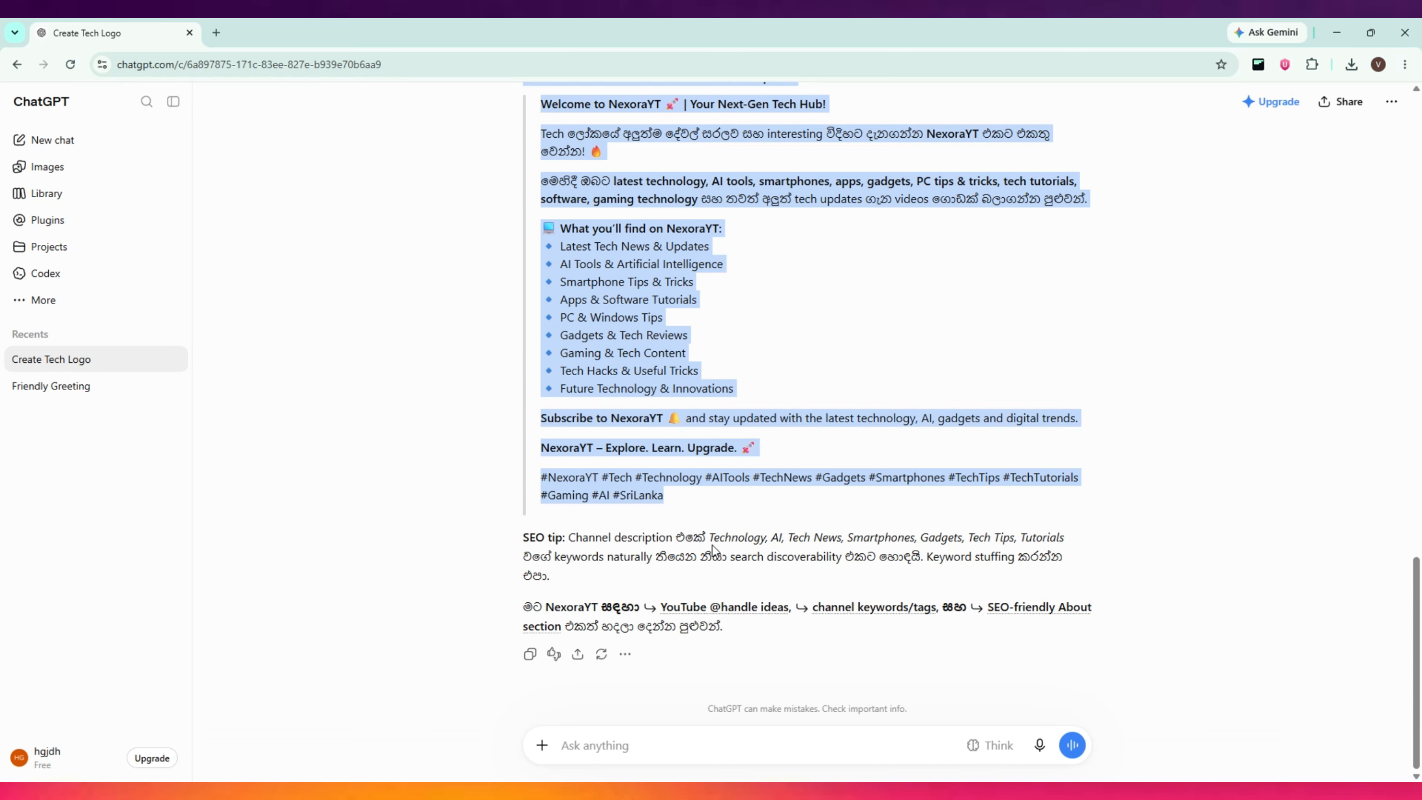
In ChatGPT, select the generated NexoraYT channel description from the welcome line through the closing hashtags
{"action": "scroll", "coordinate": [712, 544], "scroll_direction": "up", "scroll_amount": 4}
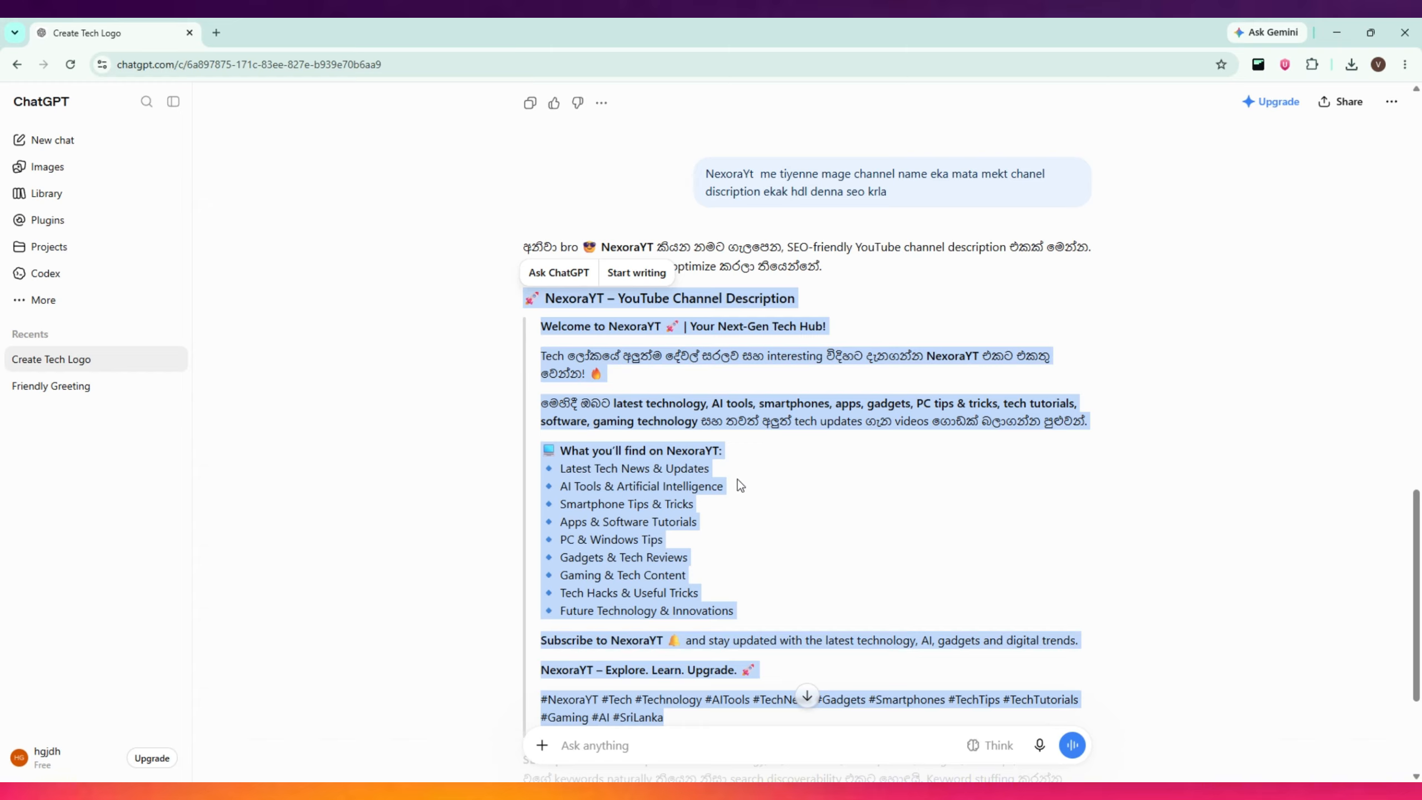
{"action": "left_click", "coordinate": [647, 403]}
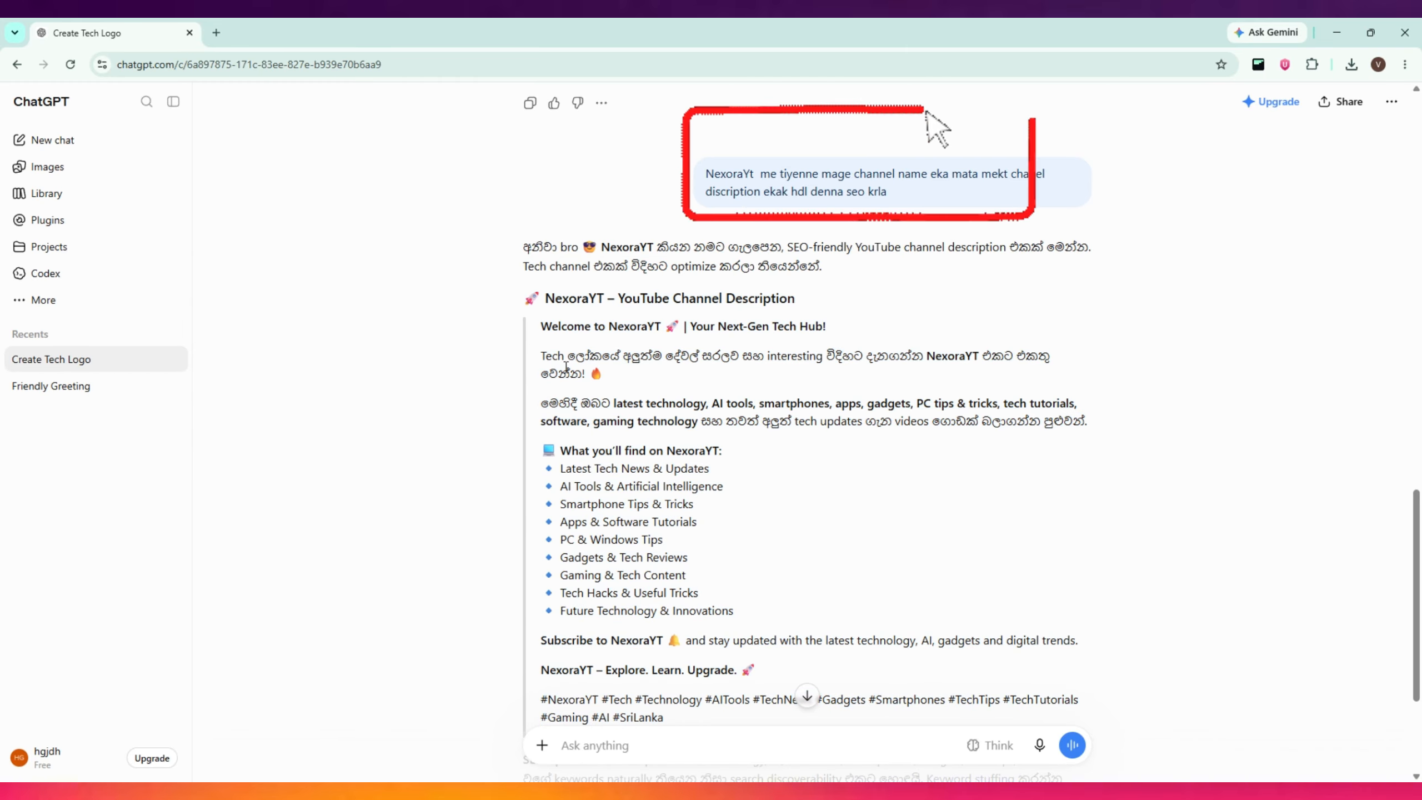
{"action": "left_click_drag", "start_coordinate": [542, 332], "coordinate": [702, 694]}
{"action": "scroll", "coordinate": [751, 568], "scroll_direction": "down", "scroll_amount": 4}
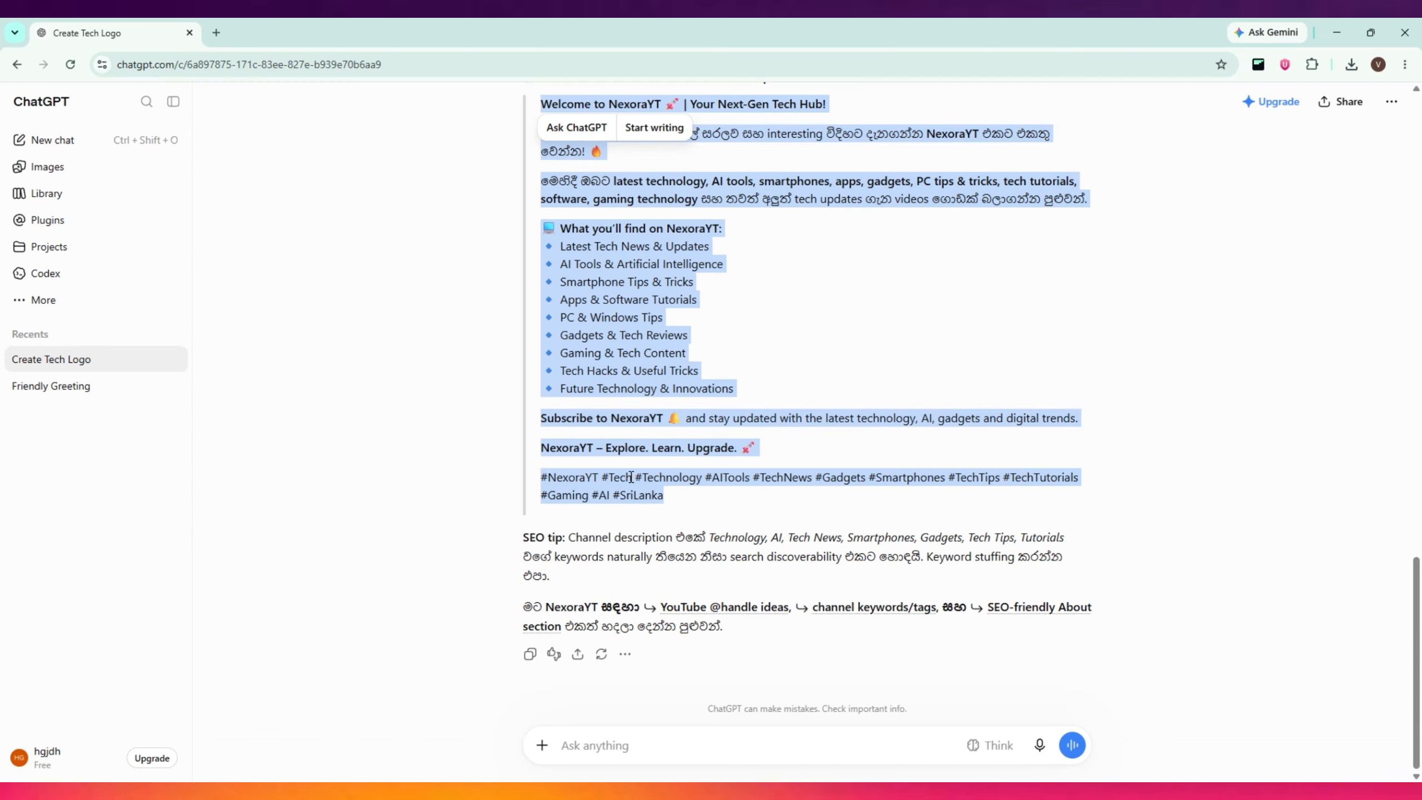
{"action": "scroll", "coordinate": [632, 465], "scroll_direction": "up", "scroll_amount": 1}
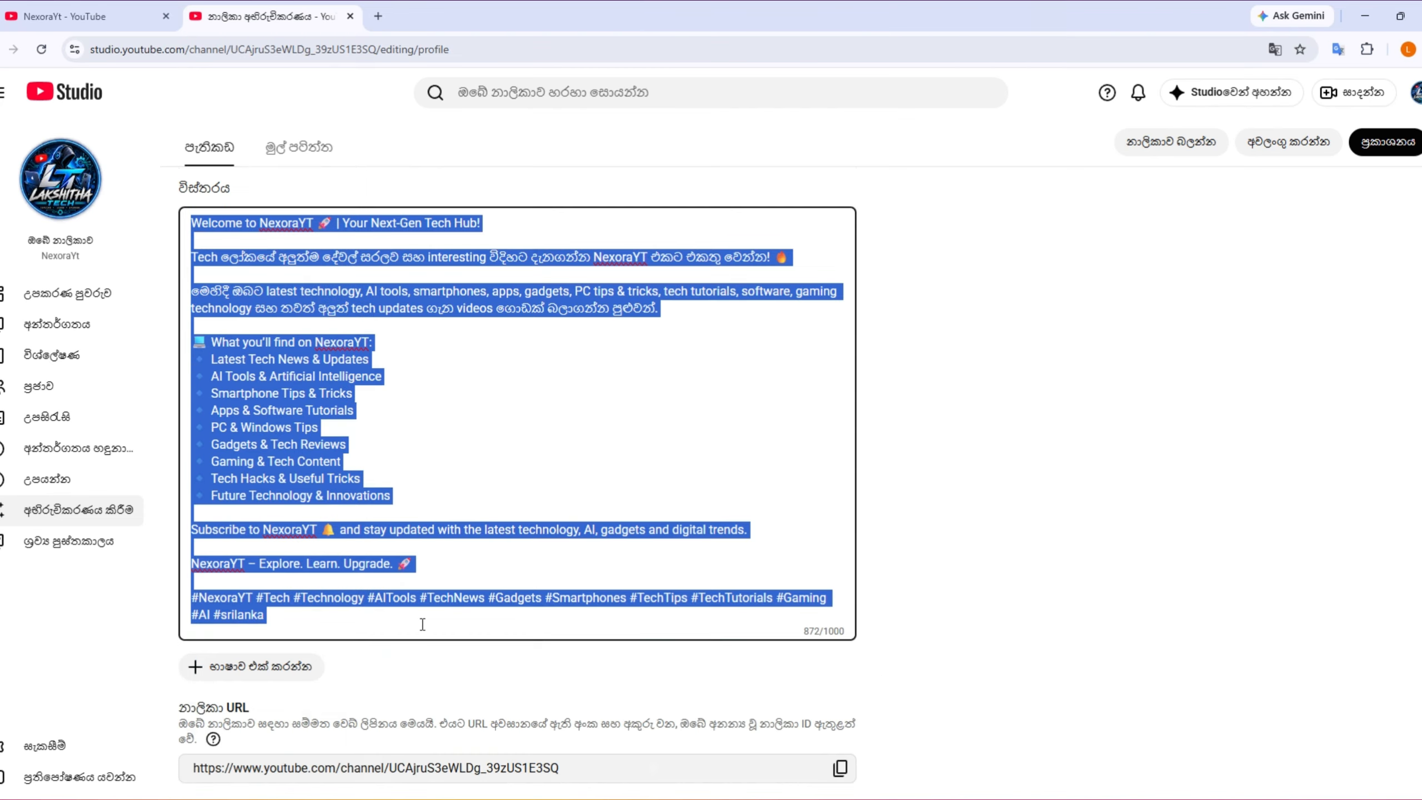
Set the round LT tech logo as the channel's video watermark in YouTube Studio, keeping the whole image in the crop
{"action": "scroll", "coordinate": [422, 622], "scroll_direction": "down", "scroll_amount": 8}
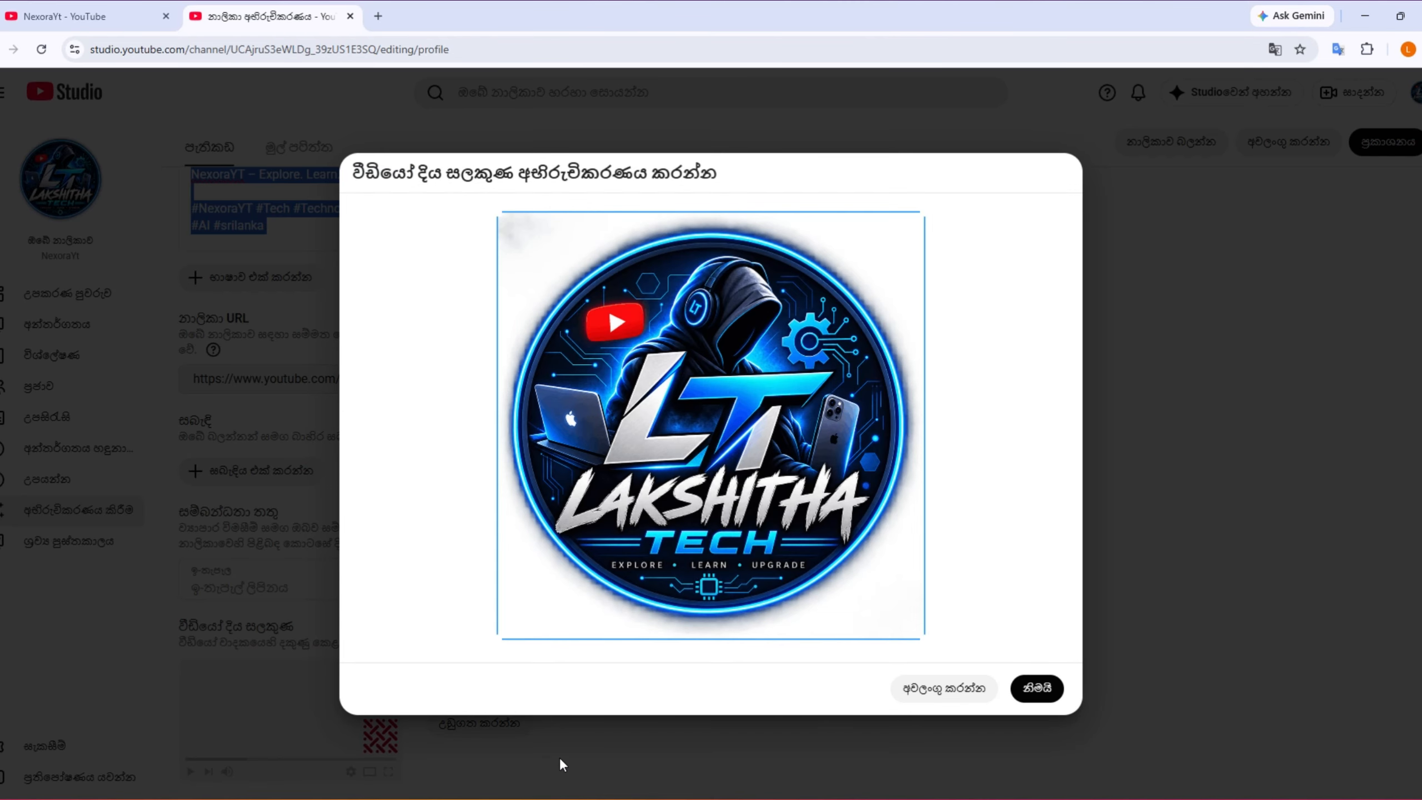
{"action": "left_click", "coordinate": [1036, 688]}
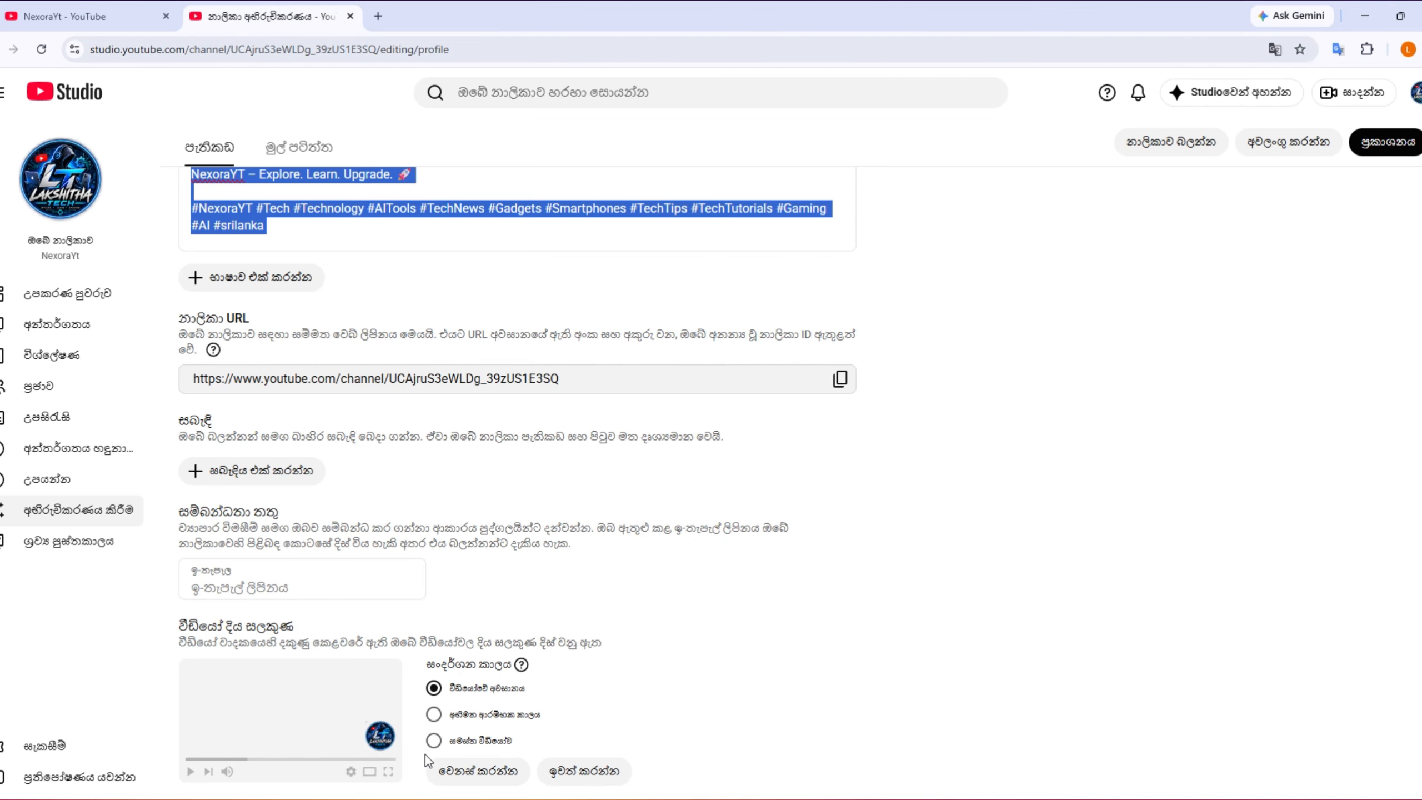
{"action": "scroll", "coordinate": [543, 694], "scroll_direction": "up", "scroll_amount": 1}
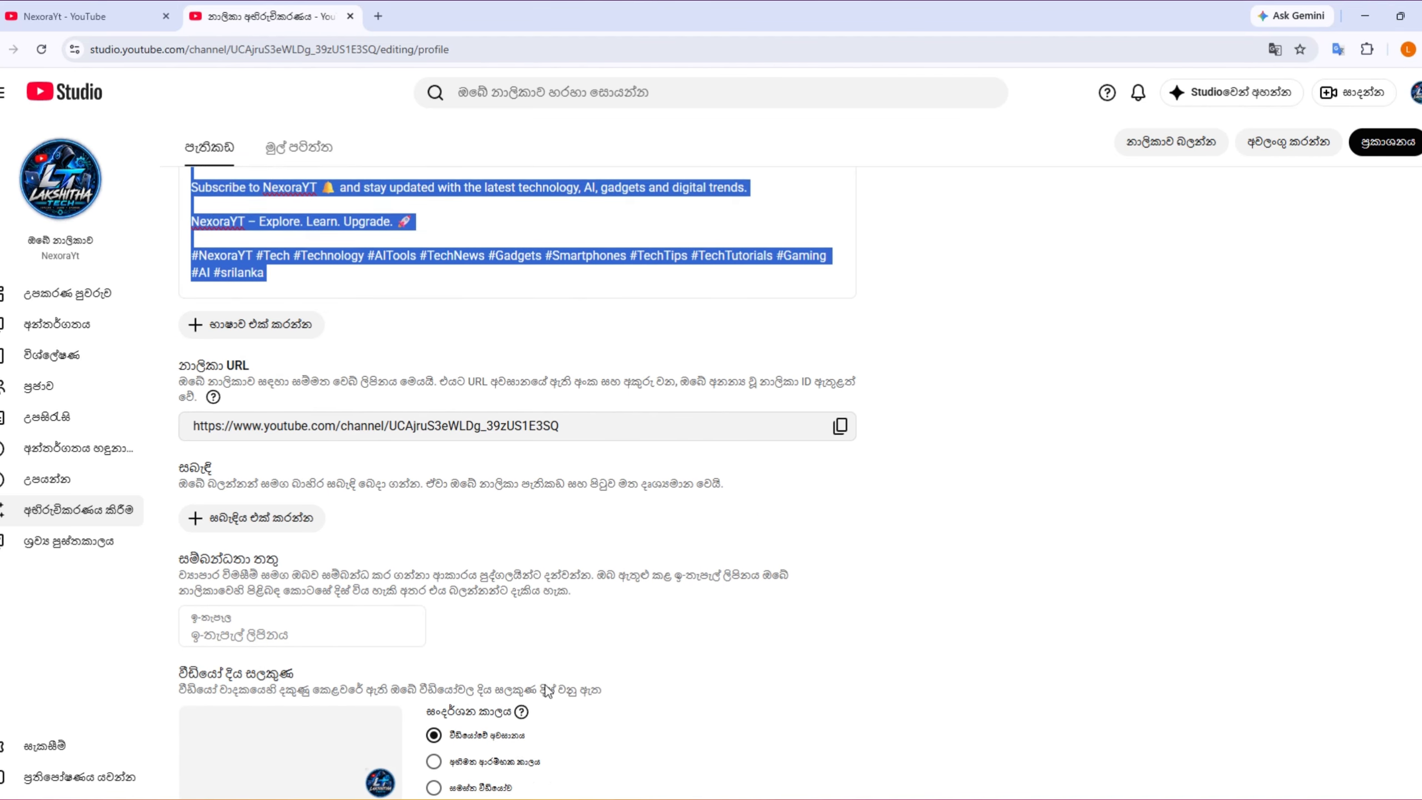
{"action": "scroll", "coordinate": [549, 699], "scroll_direction": "down", "scroll_amount": 1}
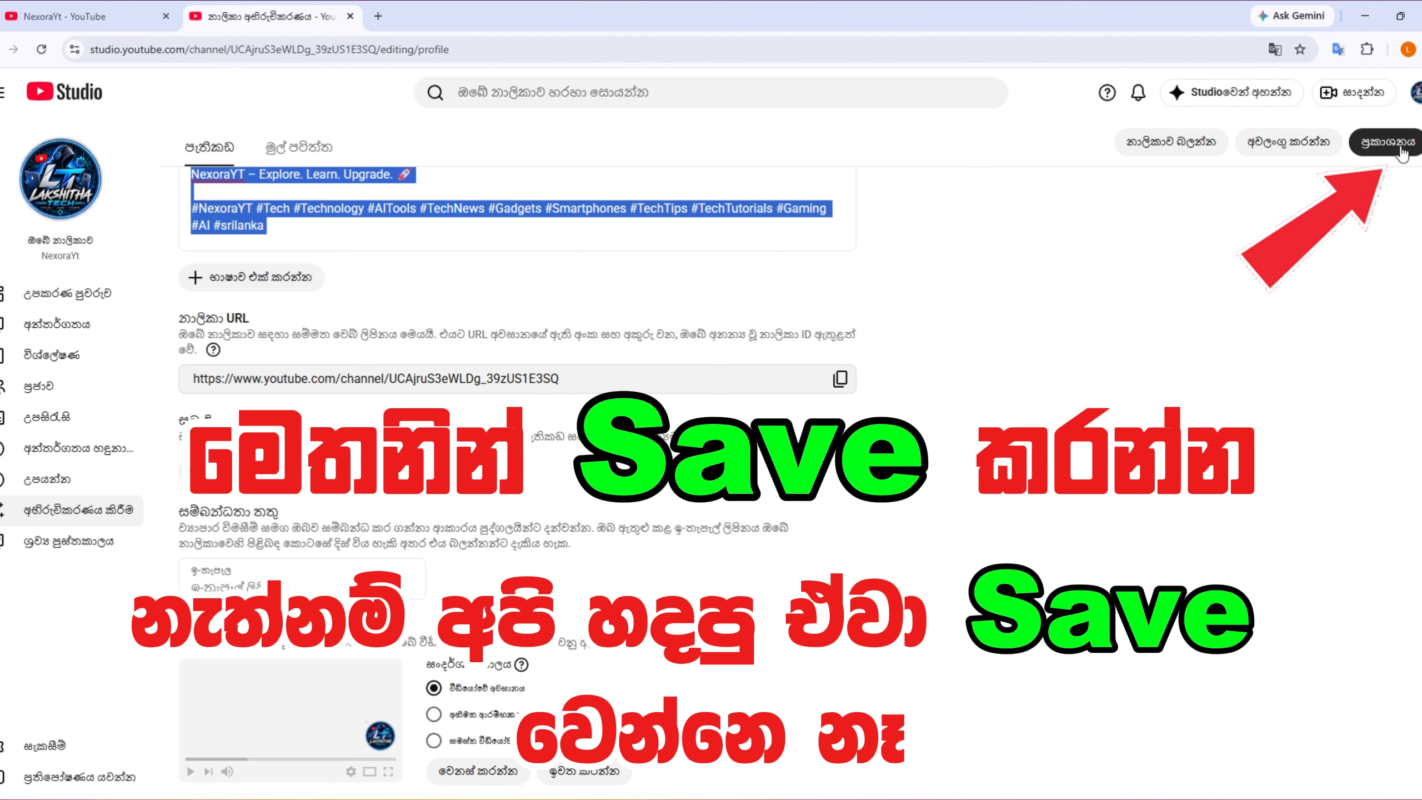
Publish the profile changes and open the full channel description on the NexoraYt channel page
{"action": "left_click", "coordinate": [1386, 143]}
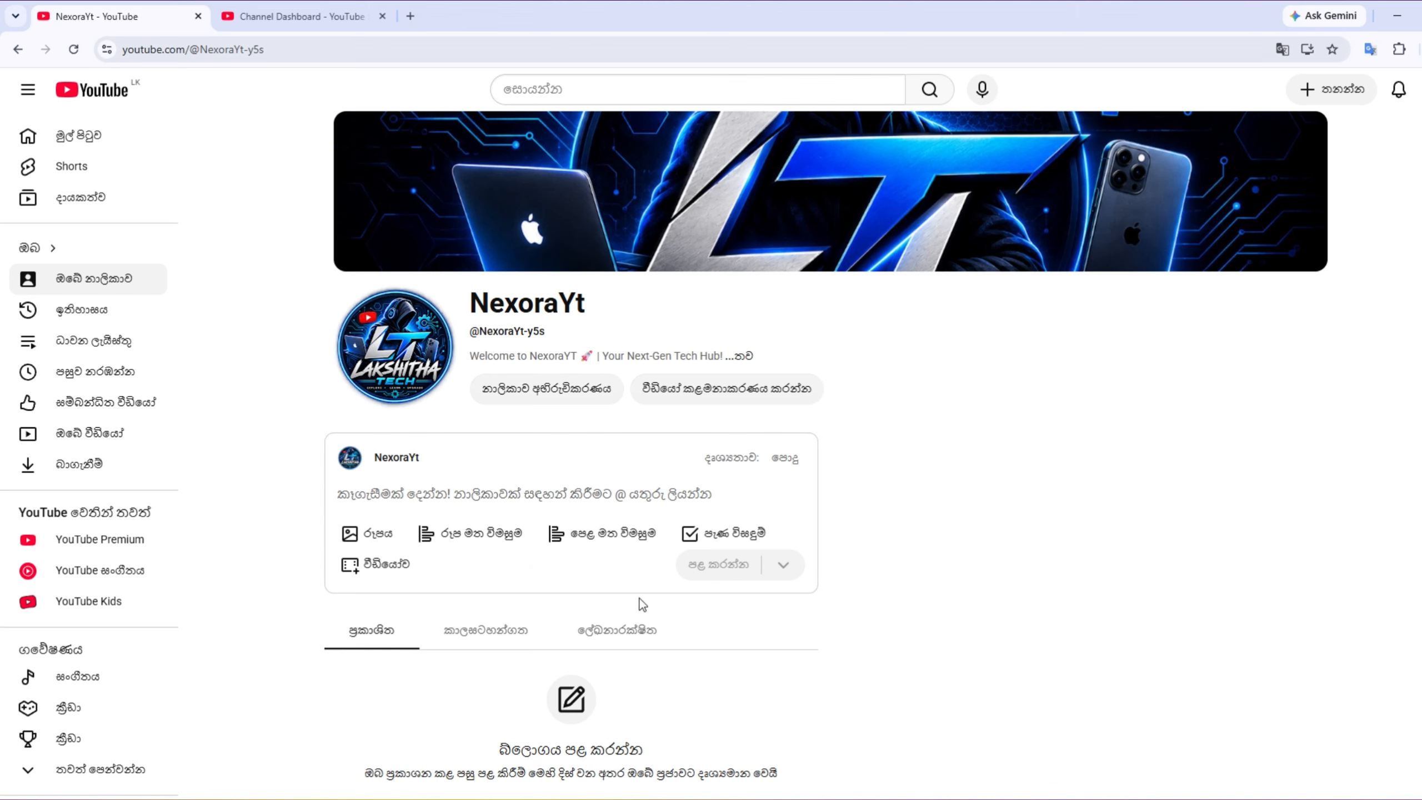
{"action": "left_click", "coordinate": [749, 358]}
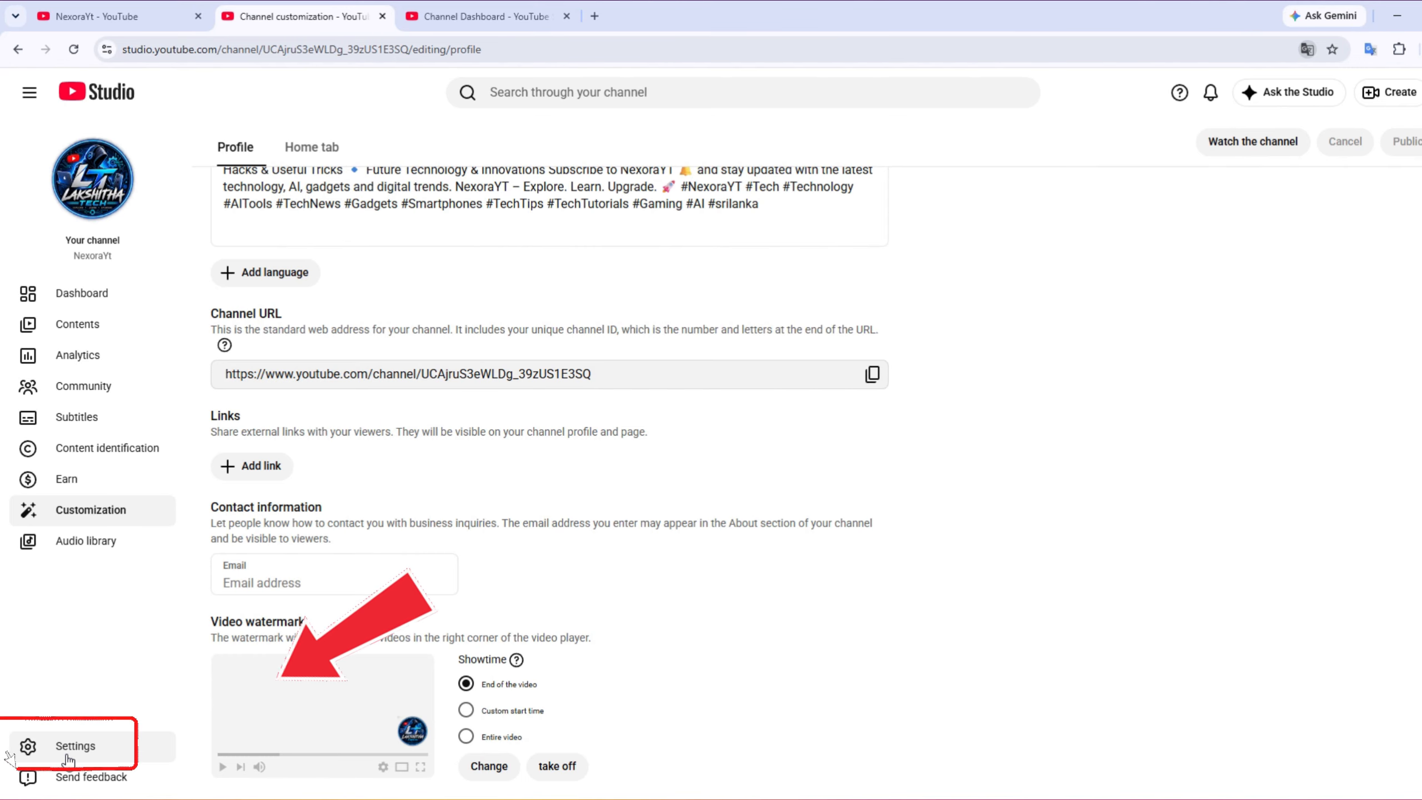
Open the channel settings and review the country of residence, the keywords and the made-for-kids audience setting
{"action": "left_click", "coordinate": [68, 756]}
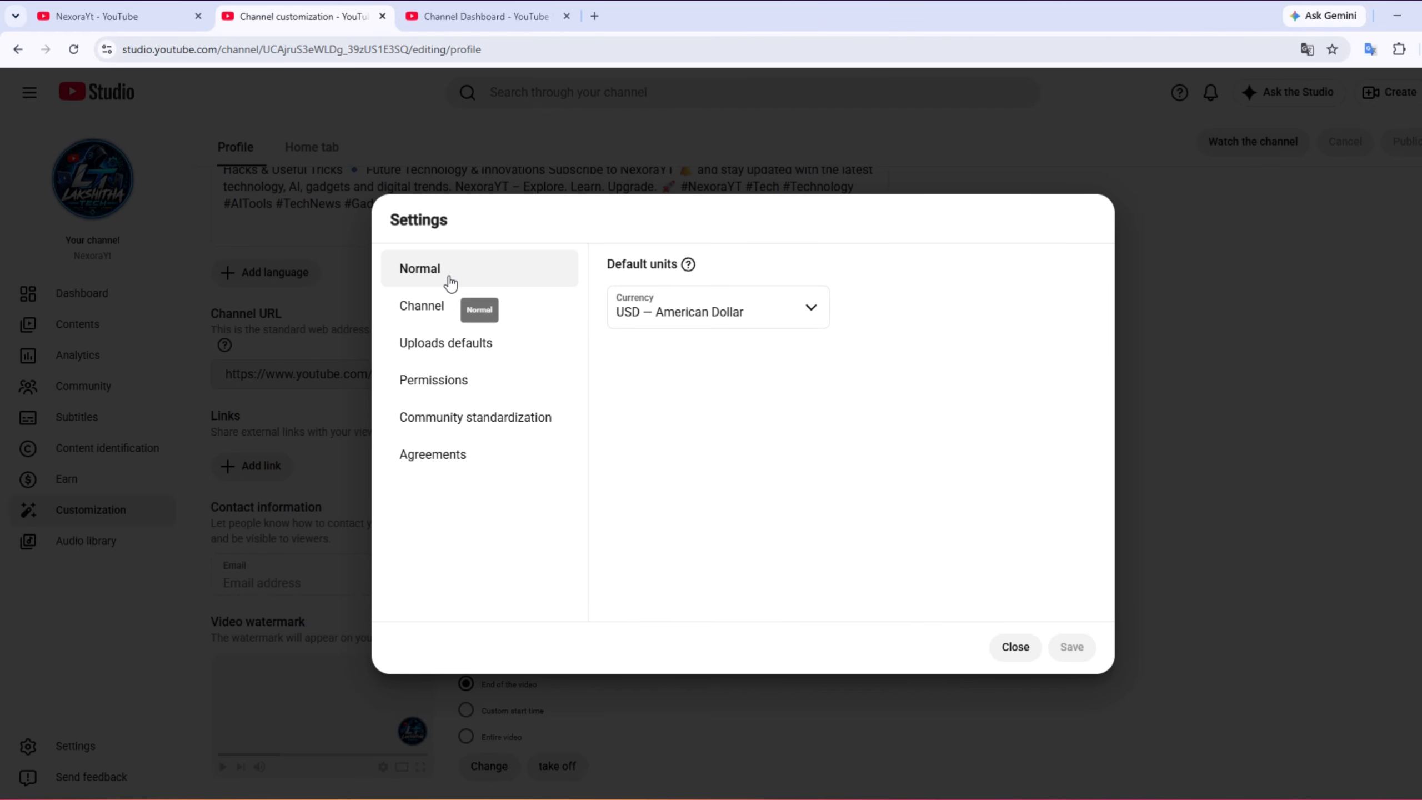
{"action": "left_click", "coordinate": [420, 311]}
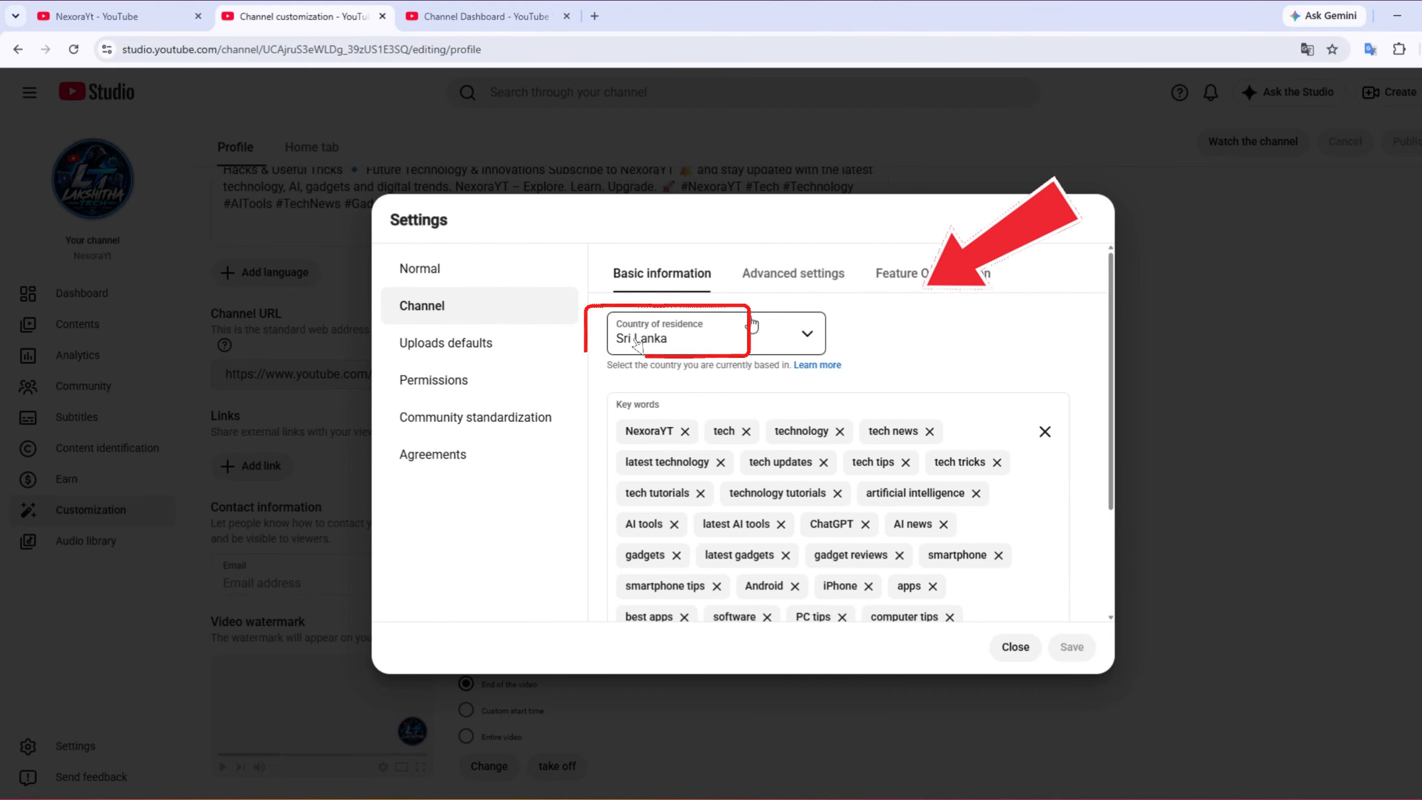
{"action": "scroll", "coordinate": [745, 373], "scroll_direction": "down", "scroll_amount": 3}
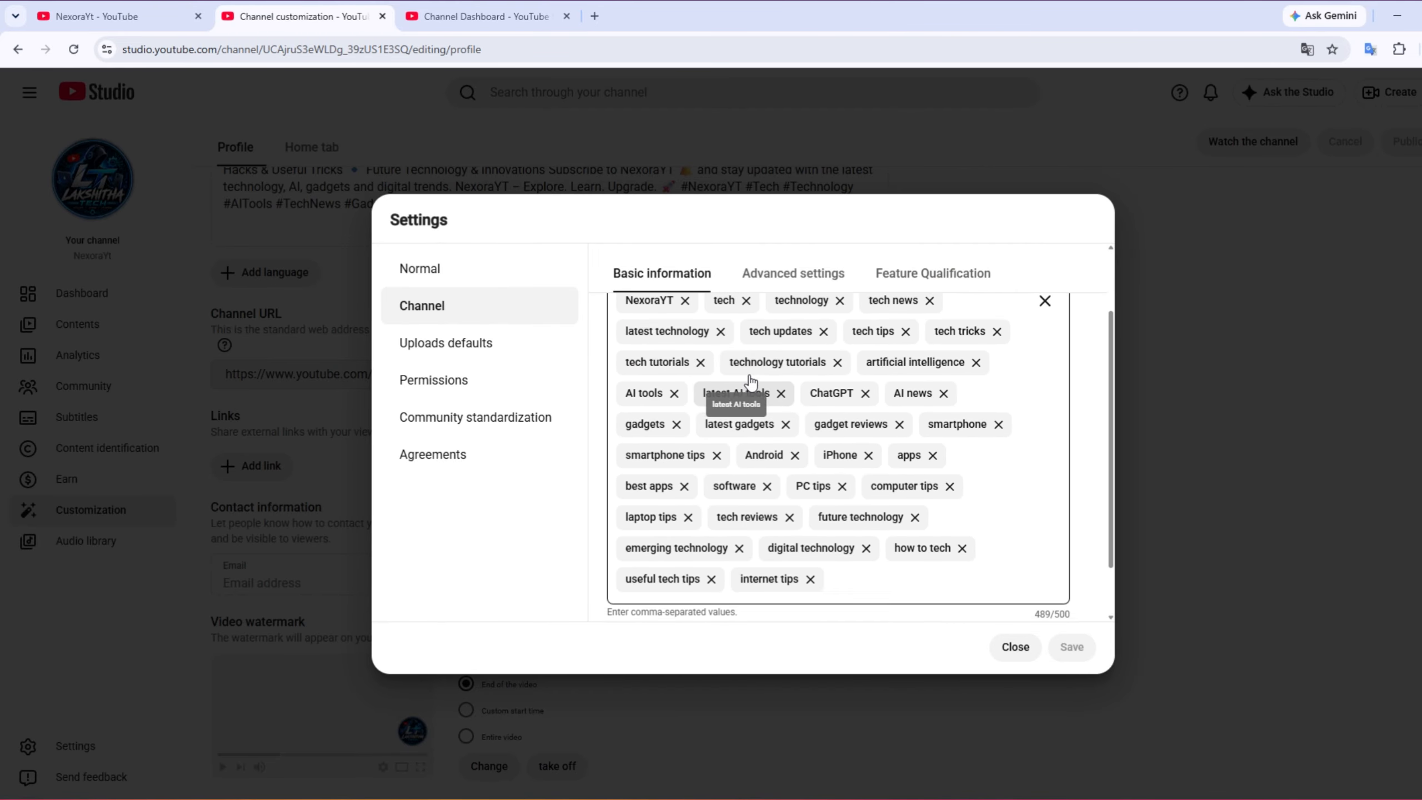
{"action": "scroll", "coordinate": [750, 383], "scroll_direction": "up", "scroll_amount": 3}
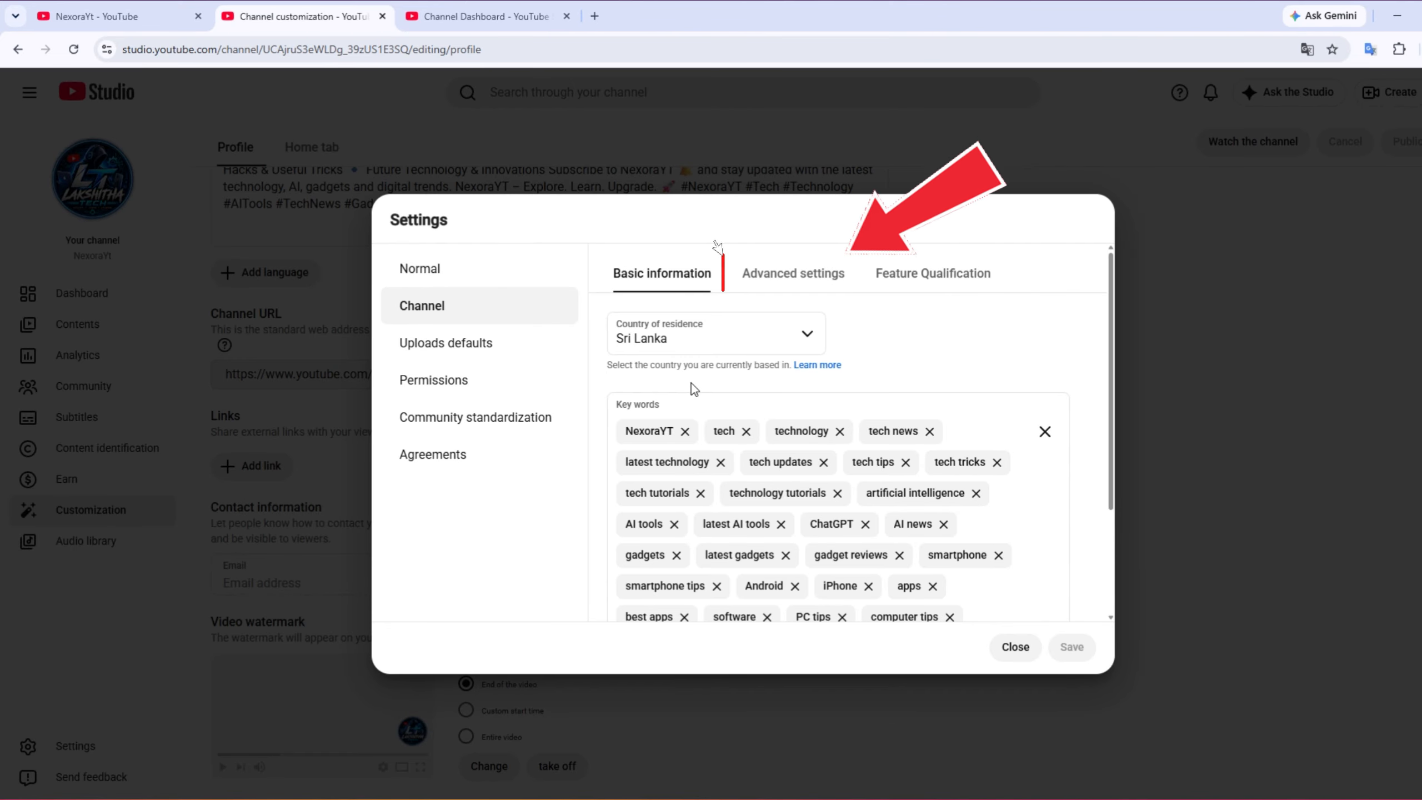
{"action": "left_click", "coordinate": [778, 278]}
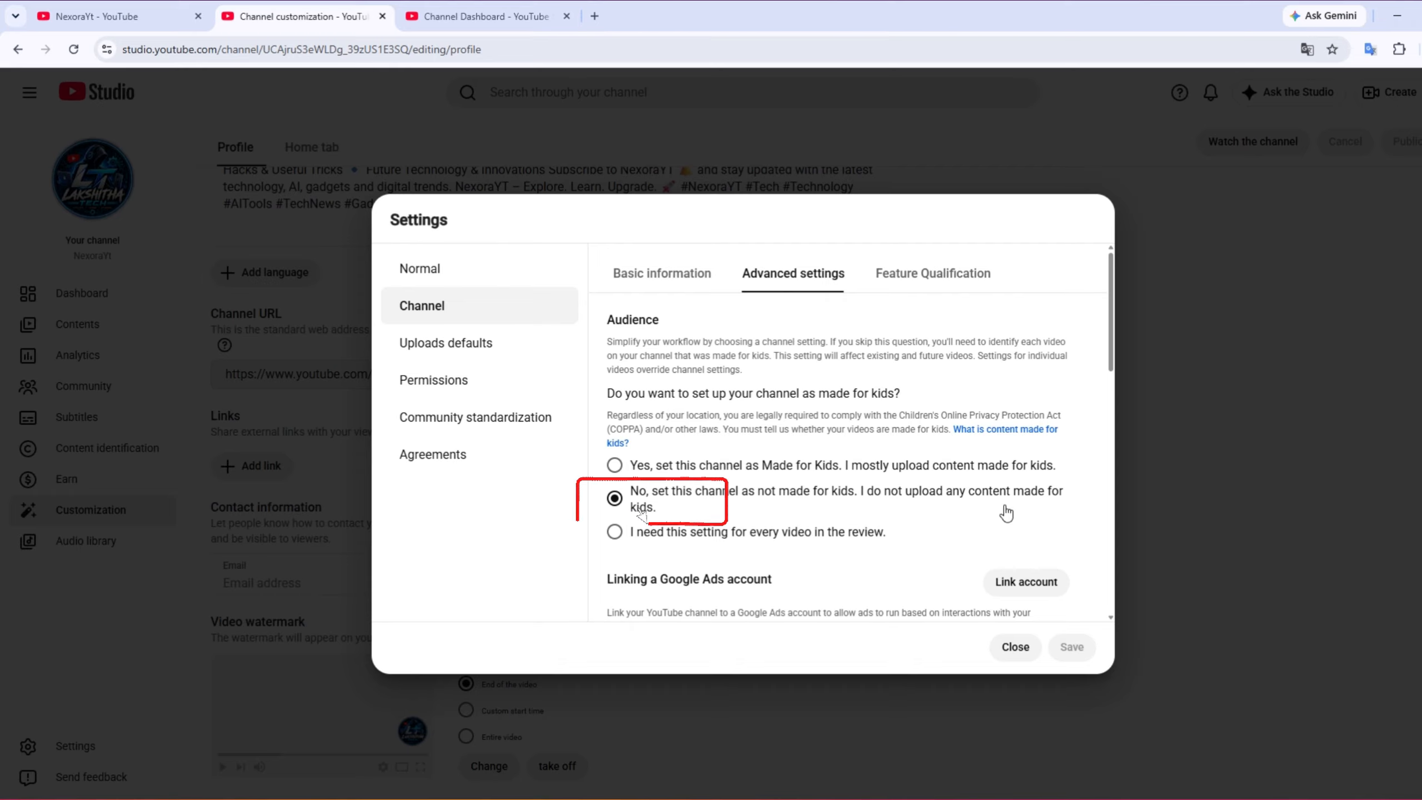
Examine the channel's feature eligibility, expanding the intermediate features to read their phone verification requirement and included features, plus the advanced features entry
{"action": "left_click", "coordinate": [966, 273]}
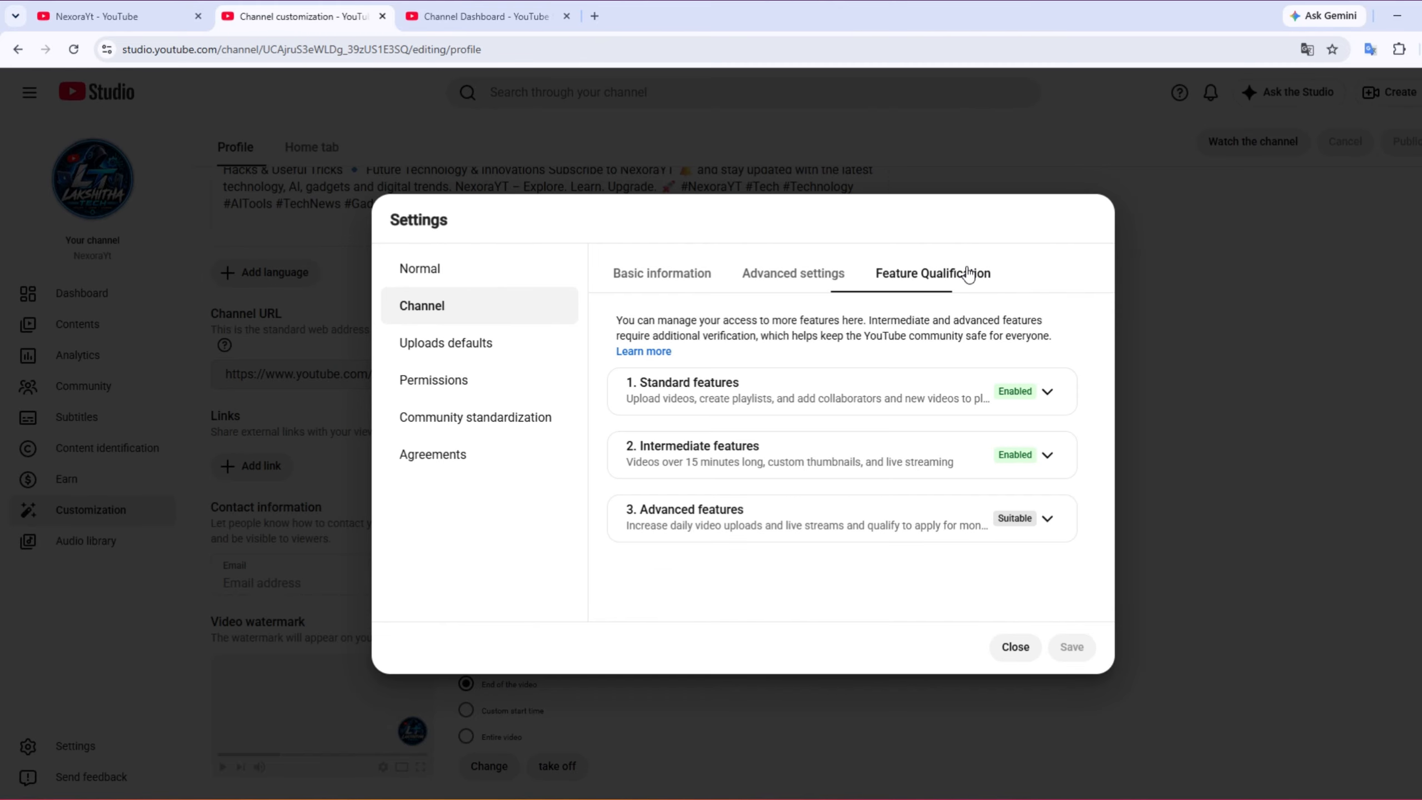
{"action": "left_click", "coordinate": [1047, 454]}
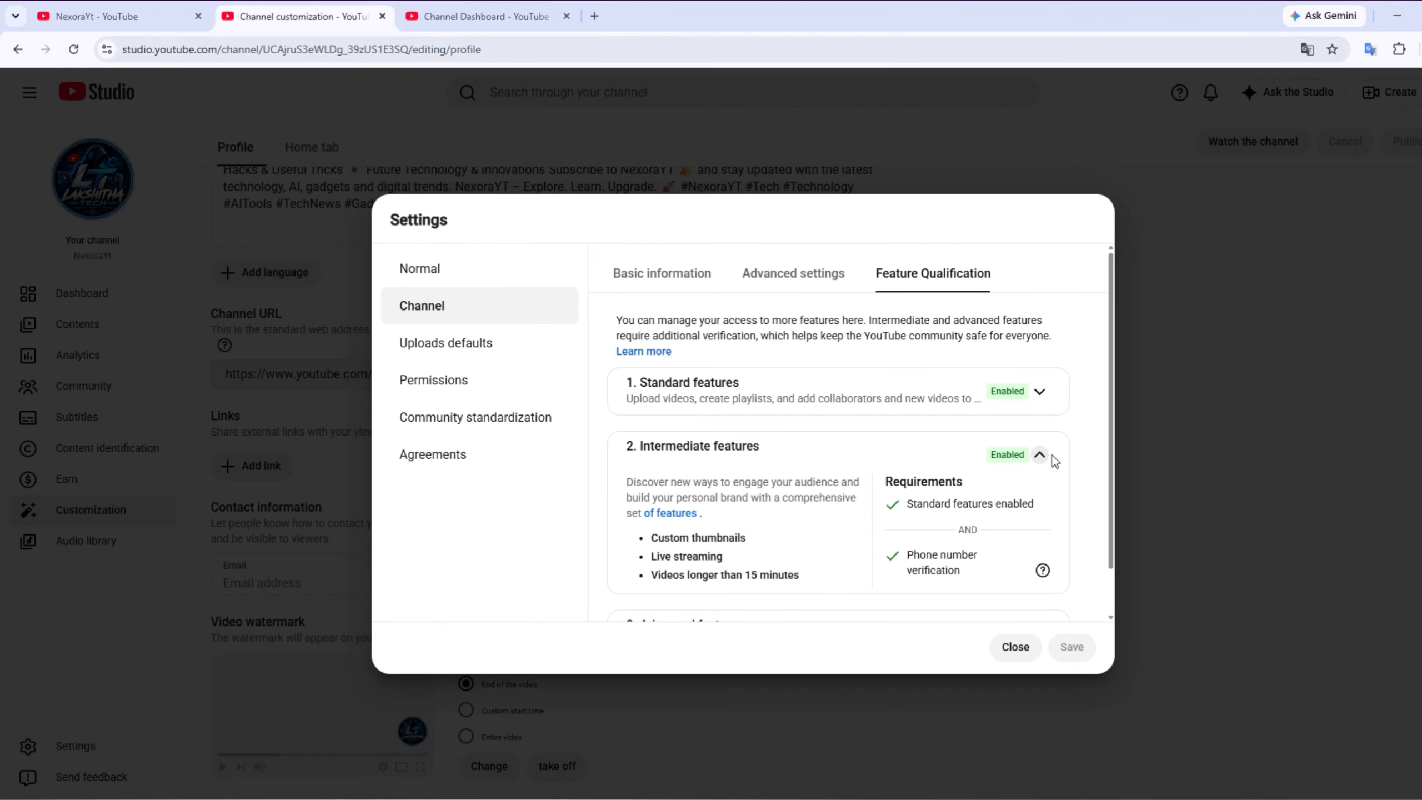
{"action": "scroll", "coordinate": [1009, 484], "scroll_direction": "down", "scroll_amount": 1}
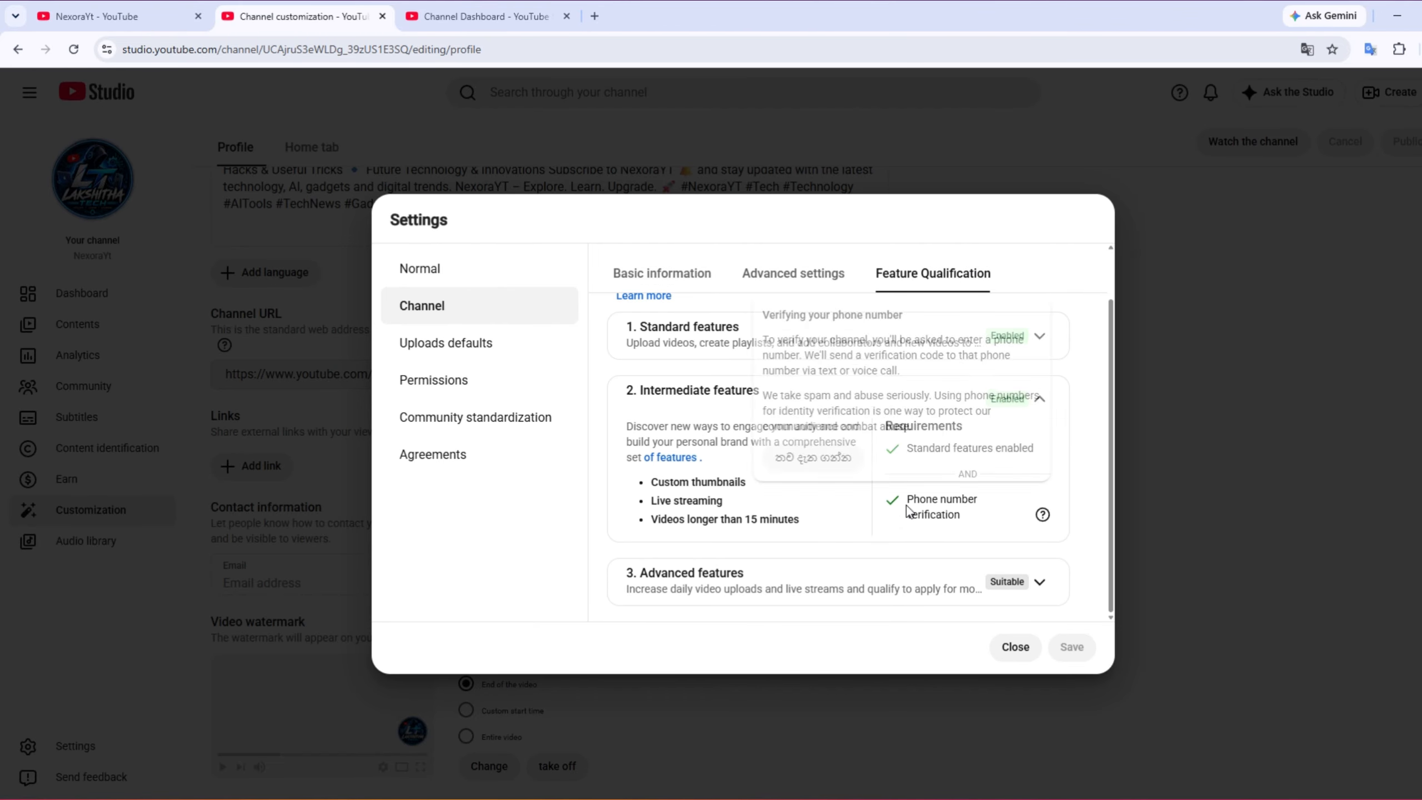
{"action": "left_click_drag", "start_coordinate": [908, 507], "coordinate": [961, 515]}
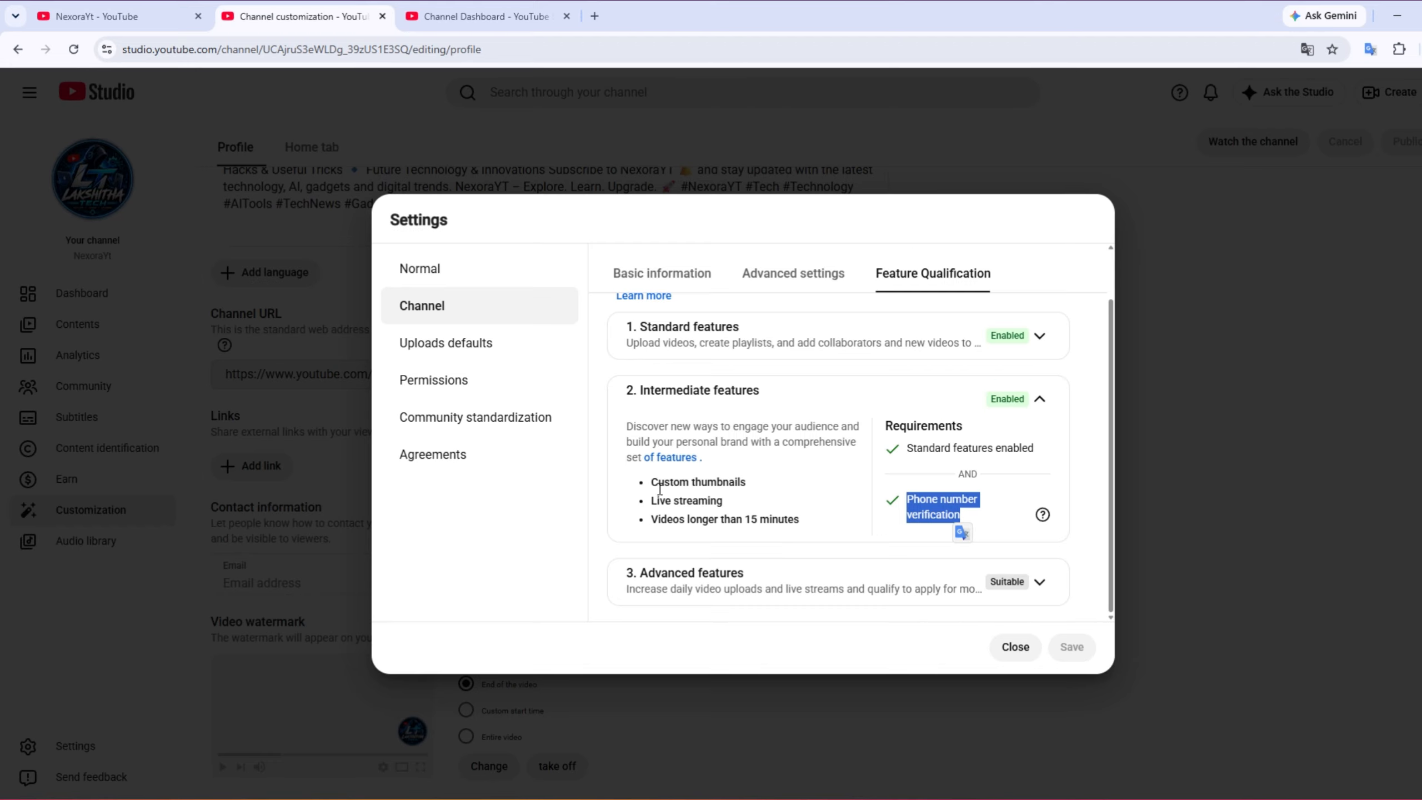
{"action": "left_click_drag", "start_coordinate": [659, 488], "coordinate": [750, 487]}
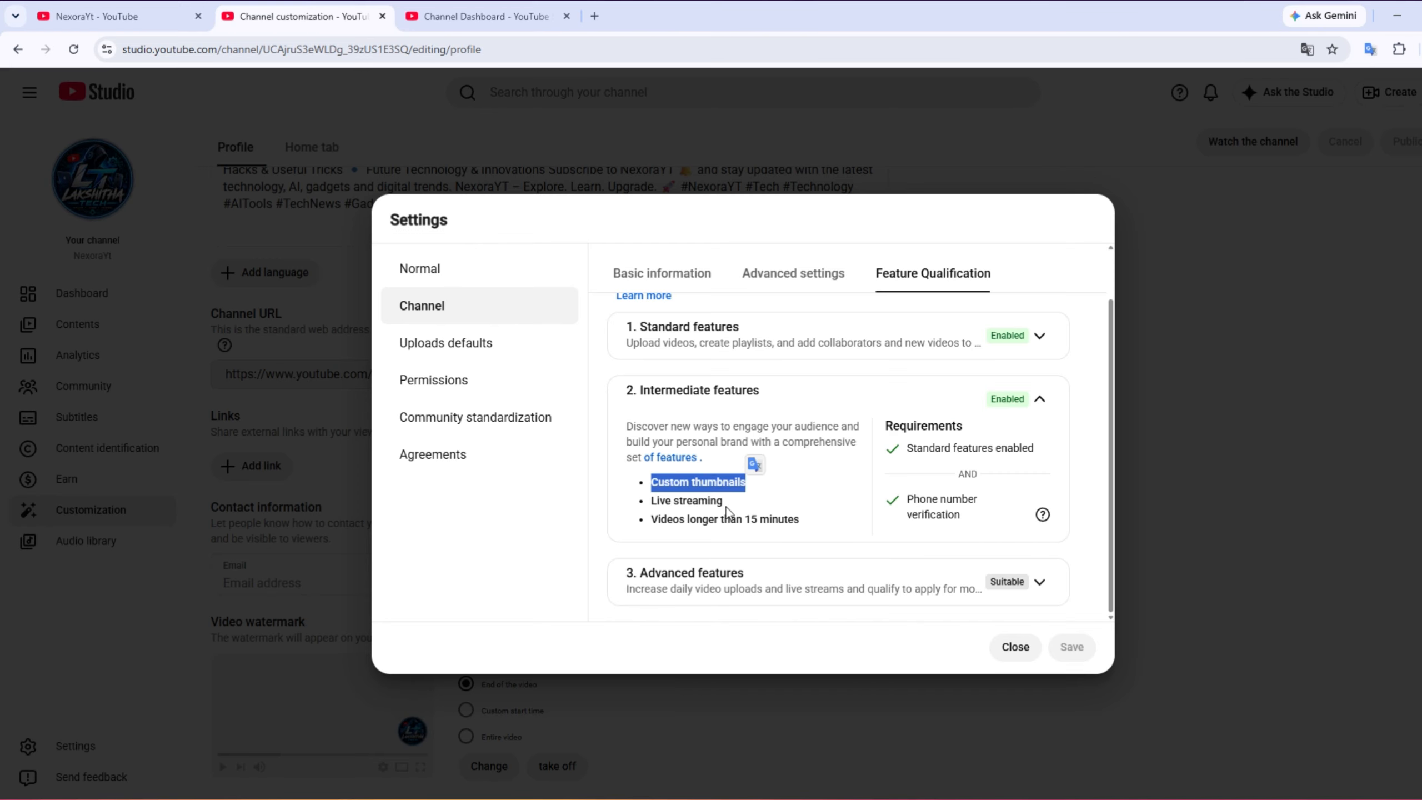
{"action": "mouse_move", "coordinate": [644, 500]}
{"action": "left_mouse_down"}
{"action": "mouse_move", "coordinate": [730, 506]}
{"action": "mouse_move", "coordinate": [668, 521]}
{"action": "mouse_move", "coordinate": [807, 521]}
{"action": "left_mouse_up"}
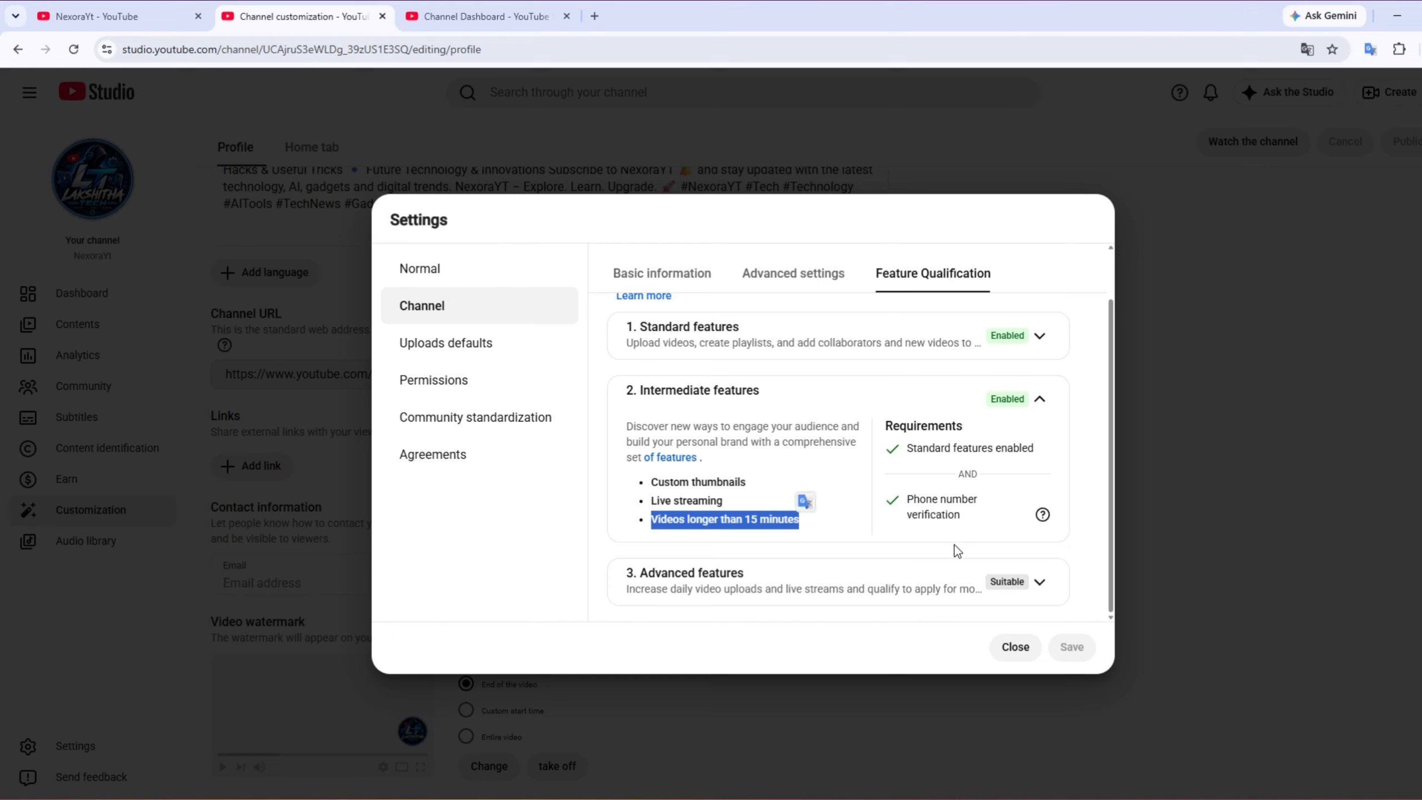
{"action": "left_click_drag", "start_coordinate": [626, 574], "coordinate": [754, 575]}
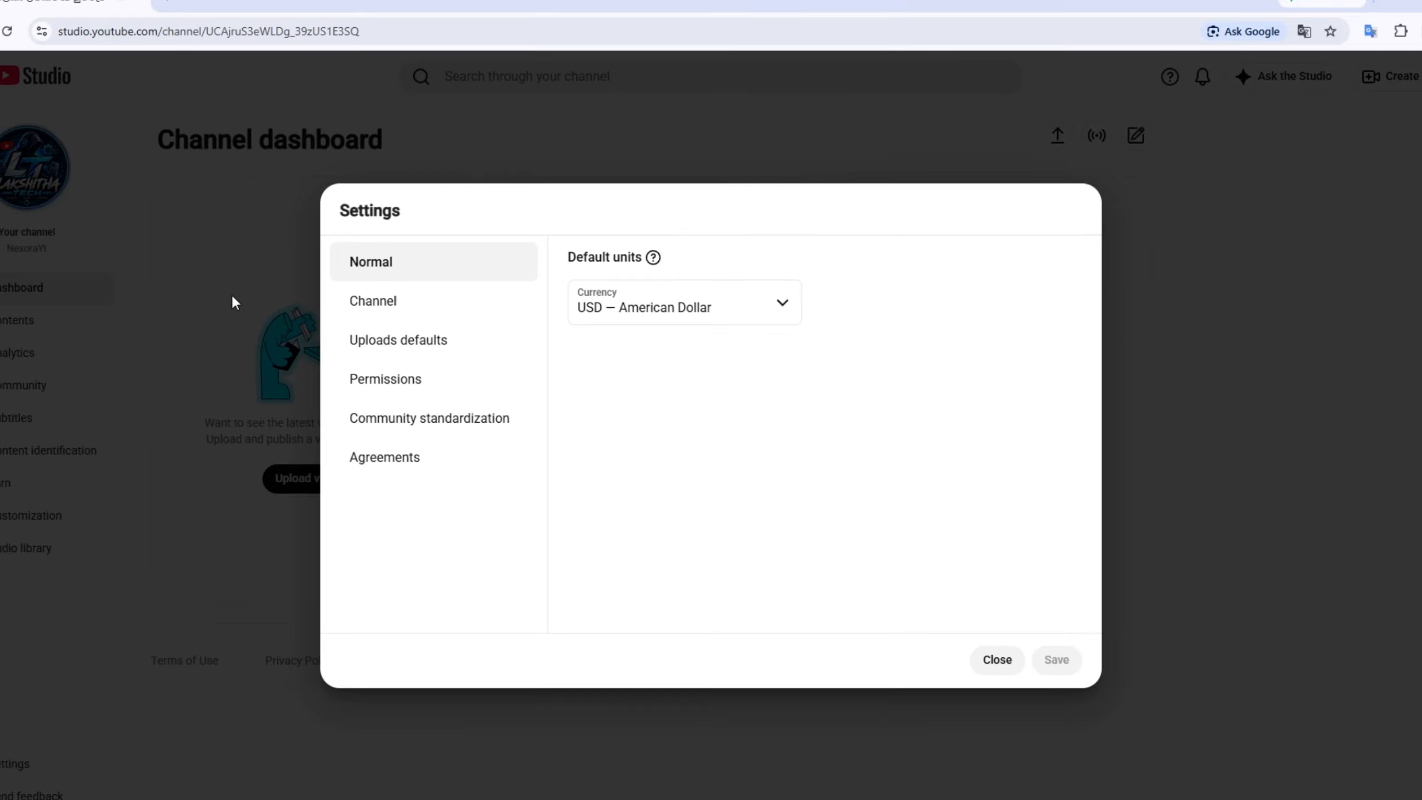
Close the settings and examine the channel's monetization eligibility requirements for subscribers, watch hours and Shorts views
{"action": "left_click", "coordinate": [997, 660]}
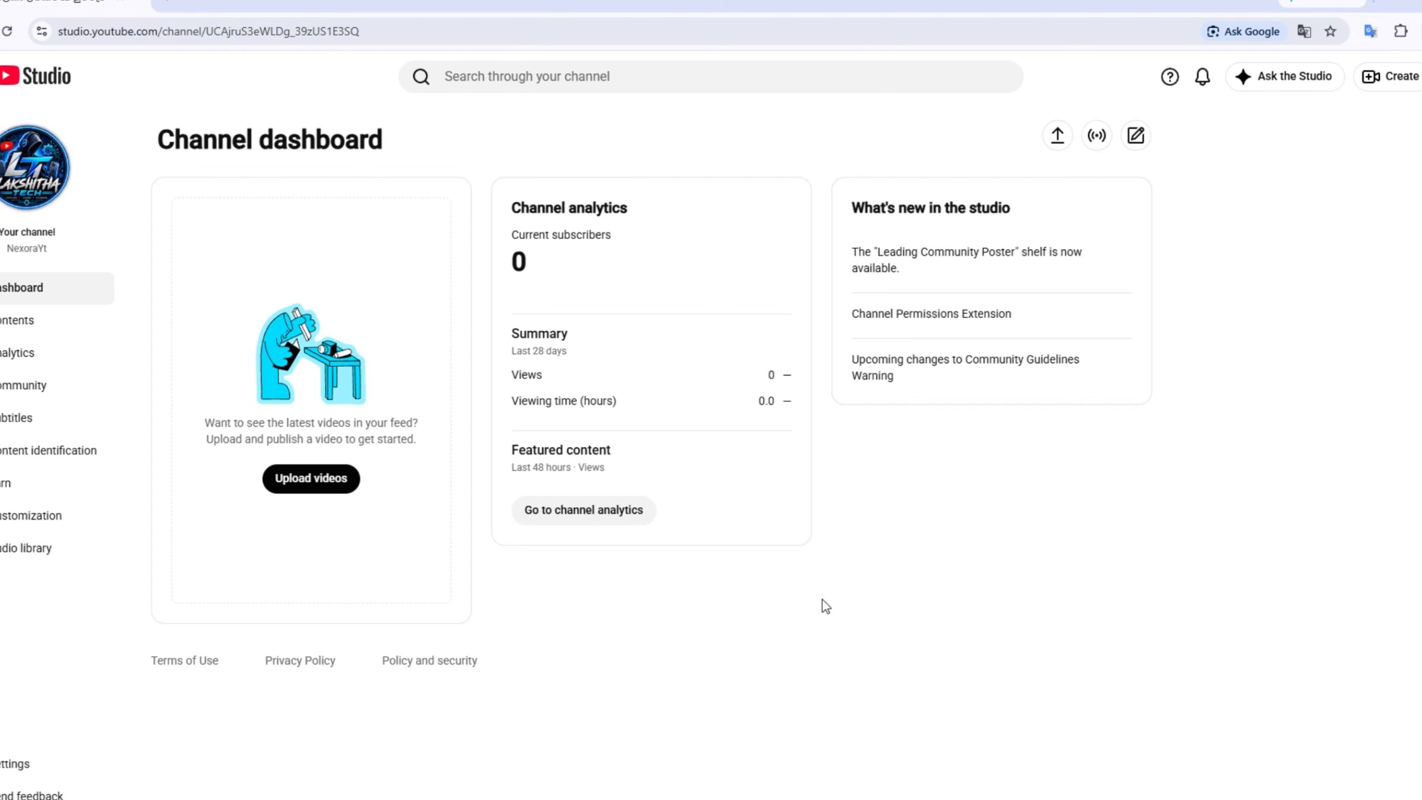
{"action": "left_click", "coordinate": [23, 482]}
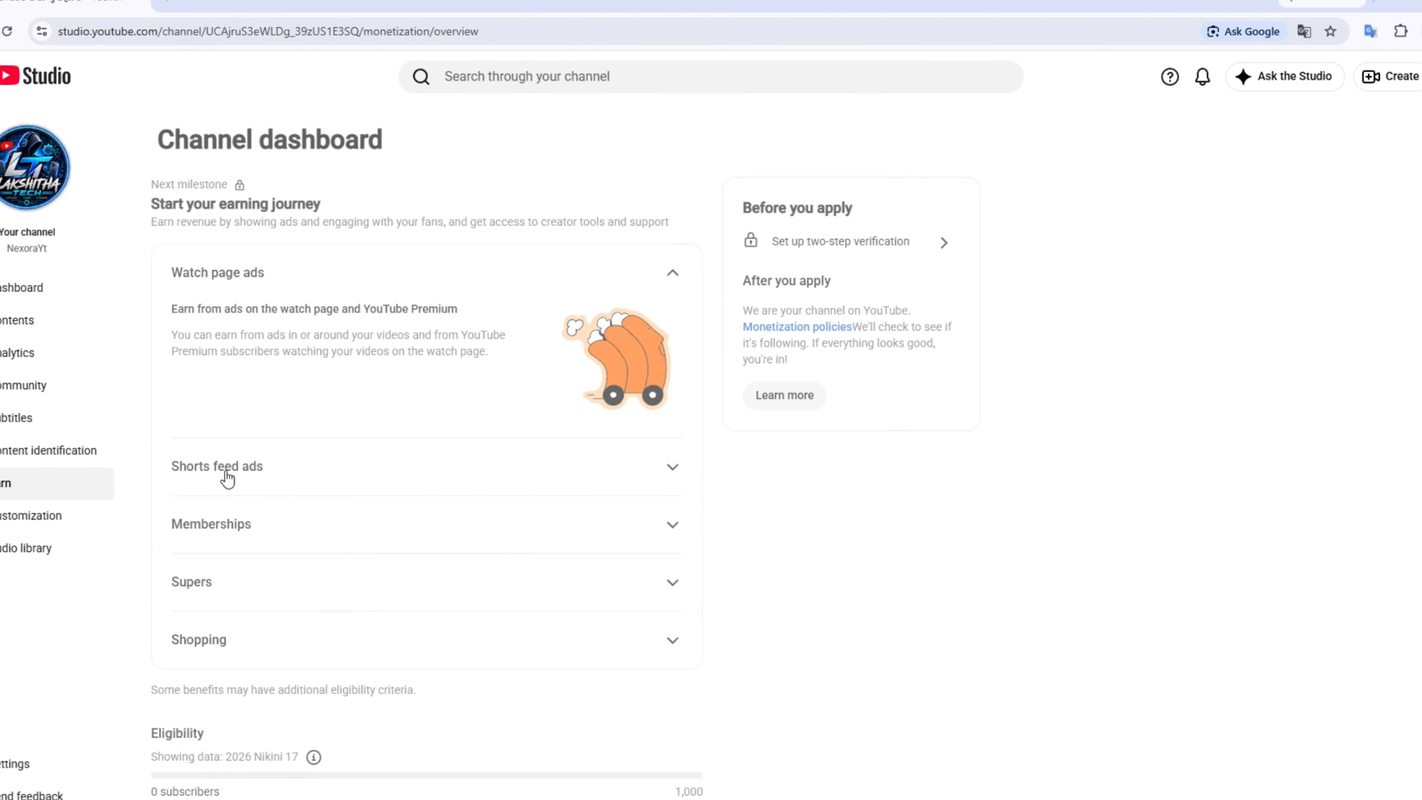
{"action": "scroll", "coordinate": [251, 467], "scroll_direction": "down", "scroll_amount": 7}
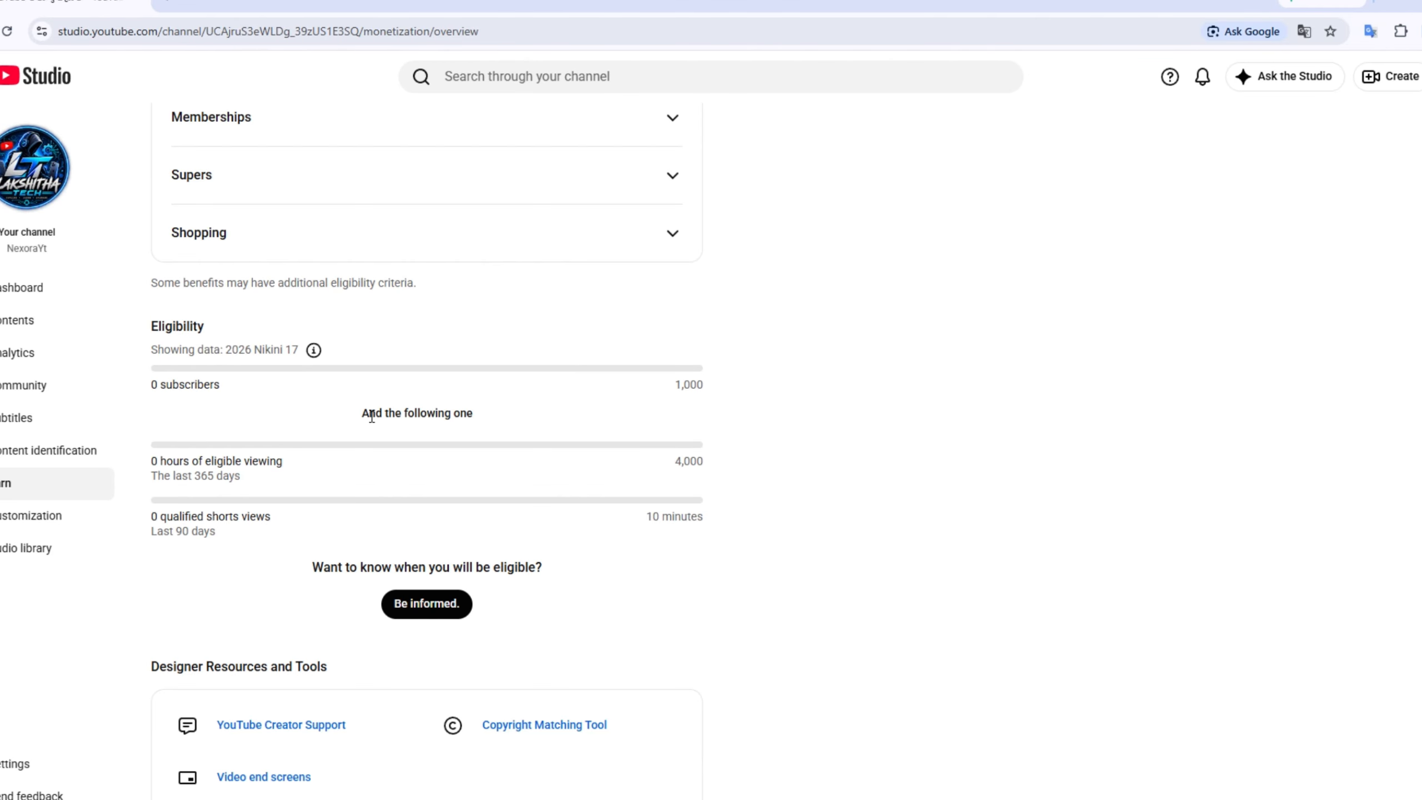
{"action": "left_click_drag", "start_coordinate": [674, 386], "coordinate": [707, 387]}
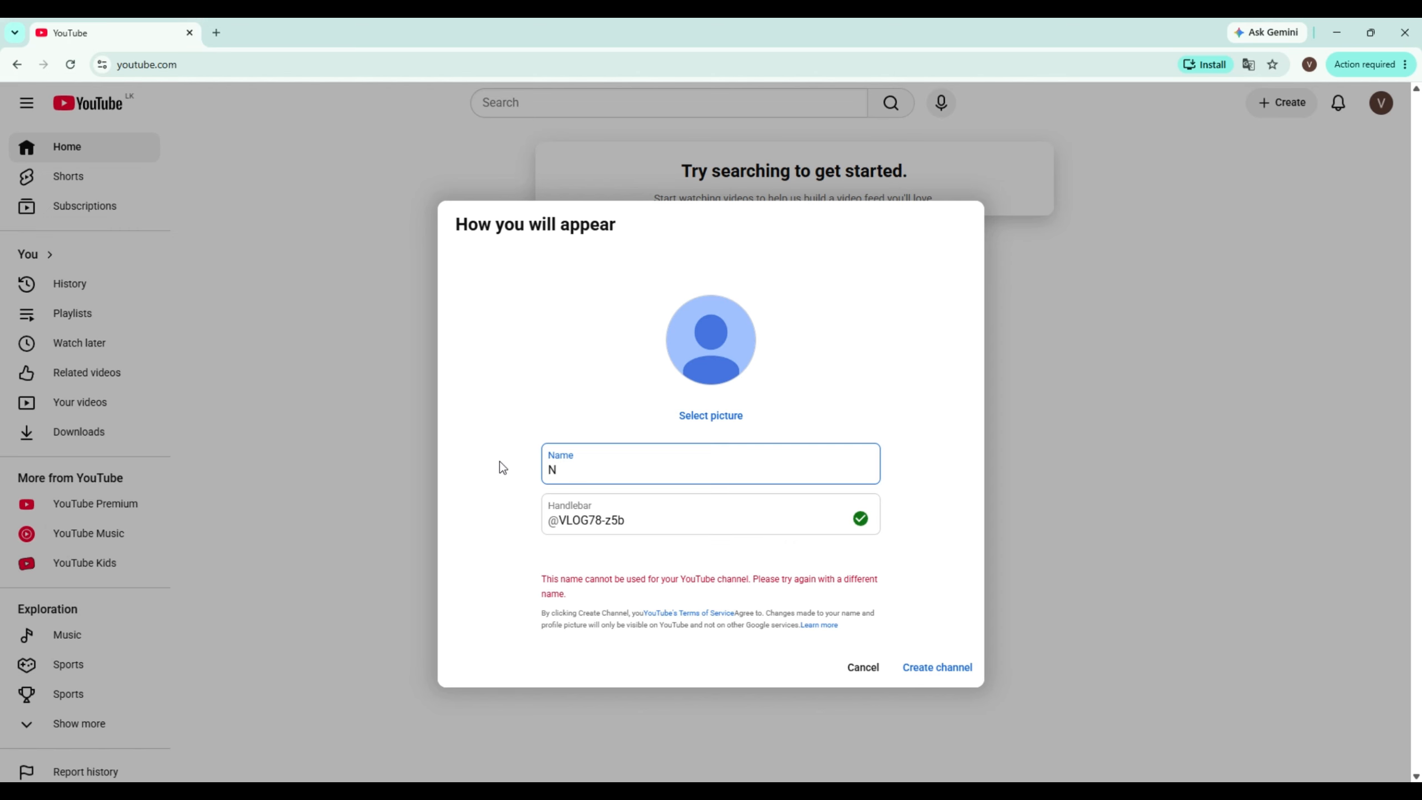
Enter Nexora as the new channel's name, try to create the channel, and return to editing the name
{"action": "type", "text": "exora"}
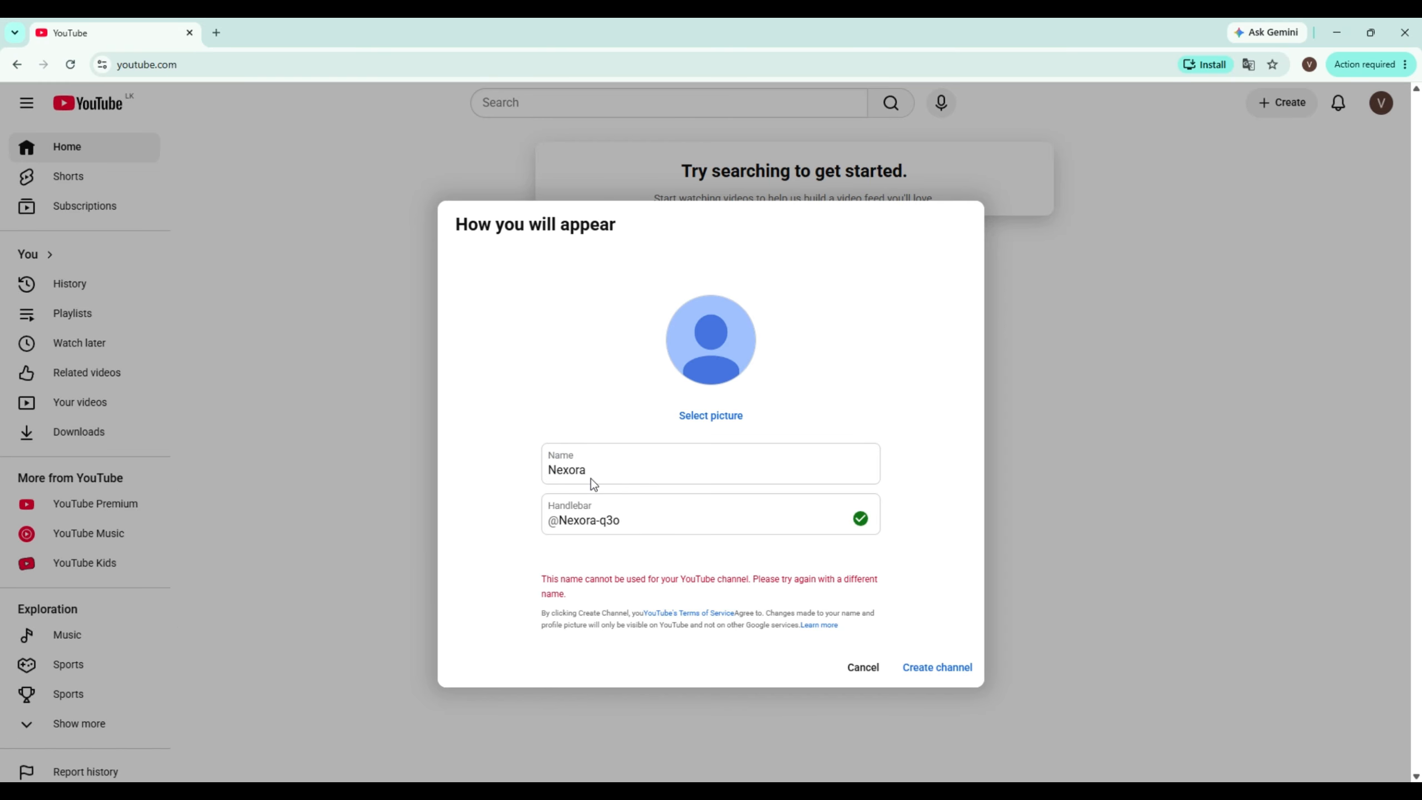
{"action": "left_click", "coordinate": [923, 667]}
{"action": "left_click", "coordinate": [593, 473]}
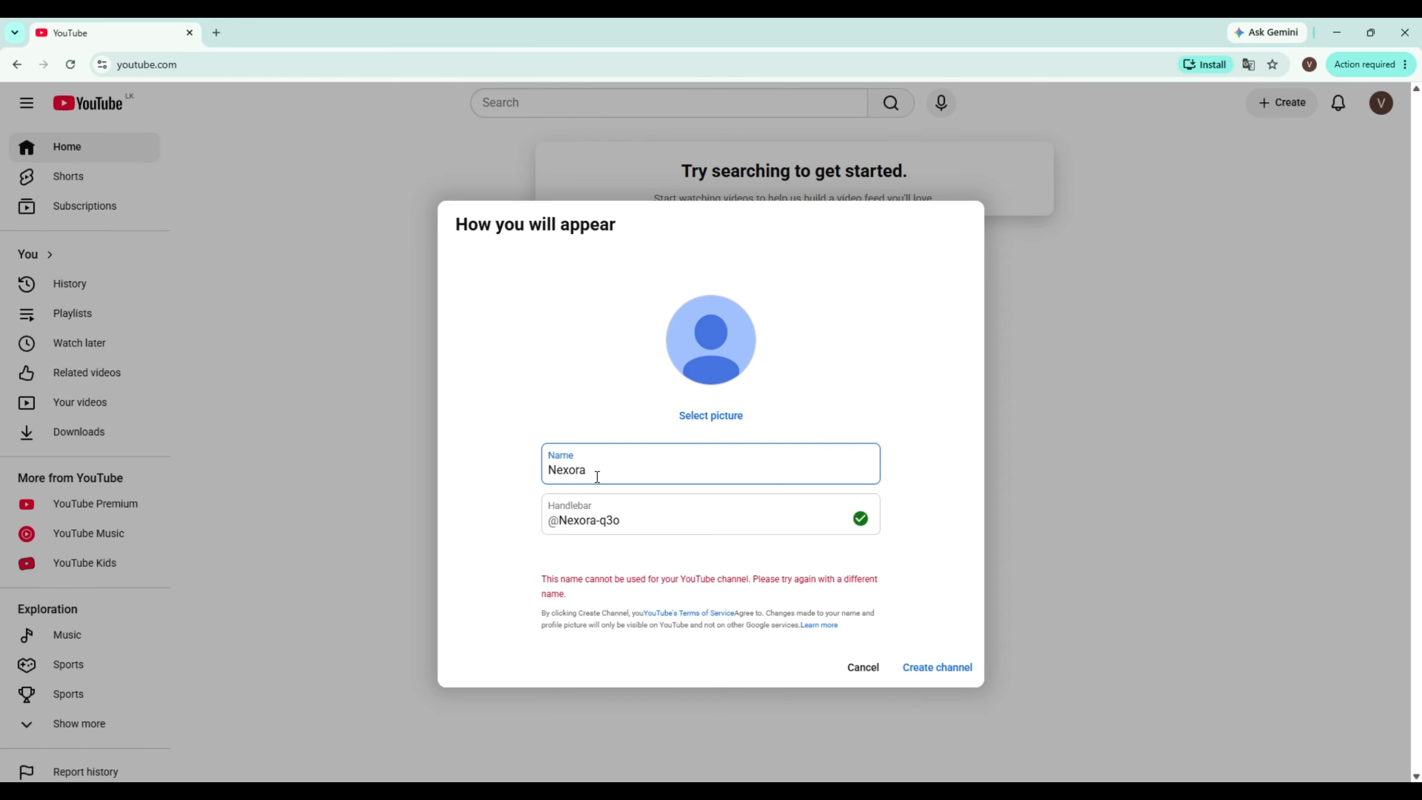